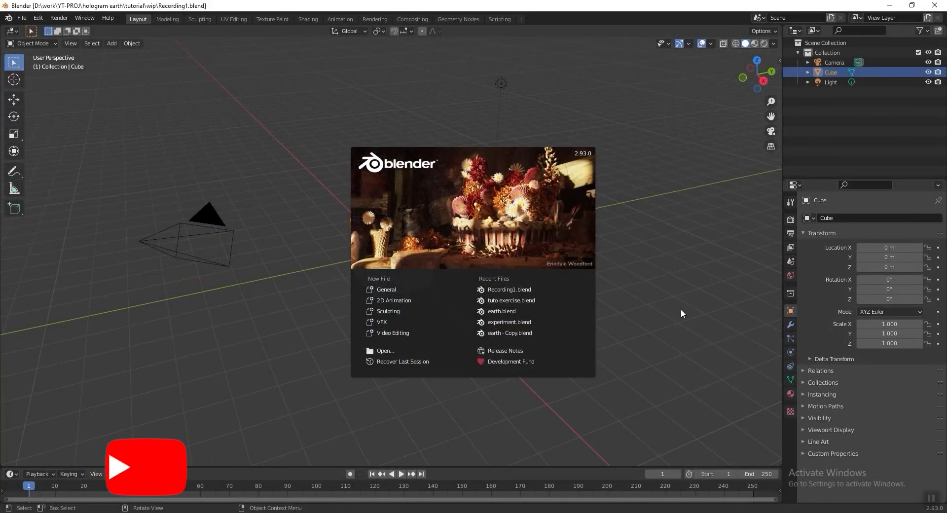
- Dismiss the splash screen and delete the default light from the scene
click(681, 313)
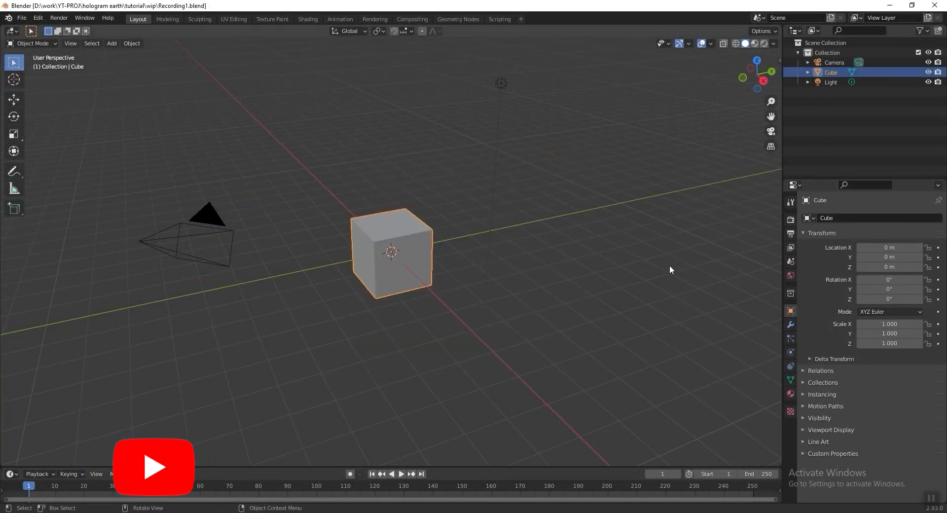
middle_drag(578, 269, 572, 138)
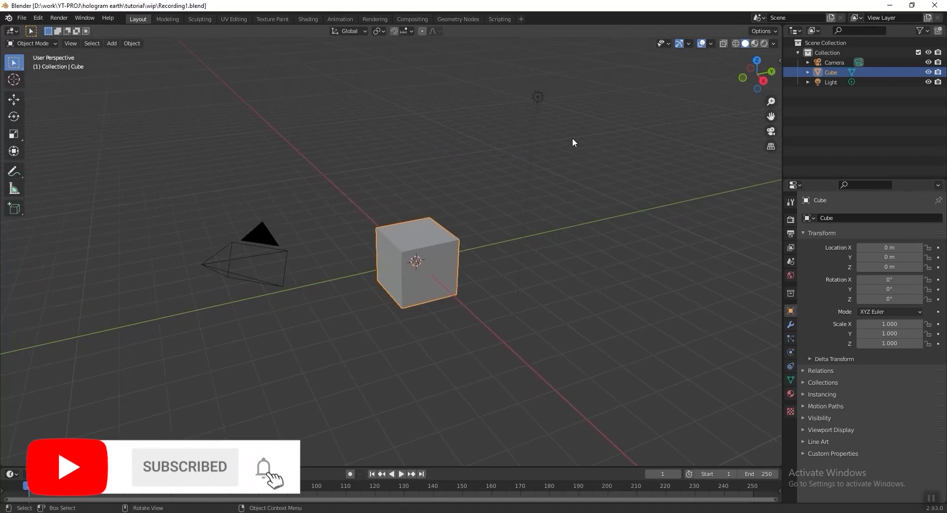
click(537, 100)
key(Delete)
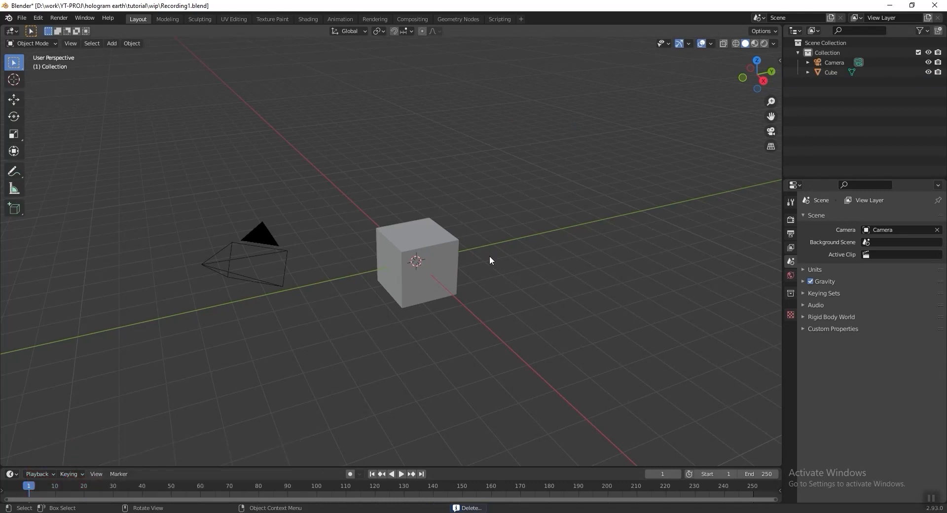
- Duplicate the default cube and place the copy beside it, about 2.4 m along the Y axis
click(450, 249)
middle_drag(450, 249, 462, 261)
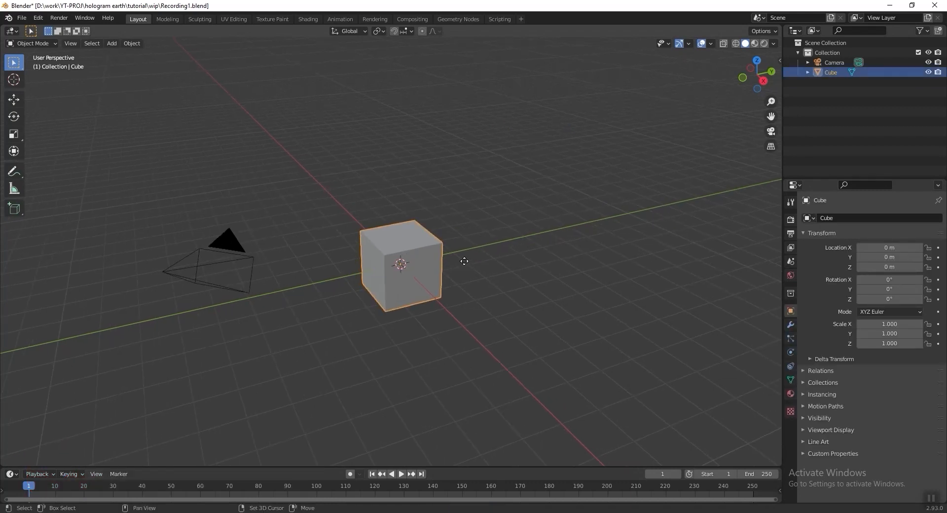
key(shift+d)
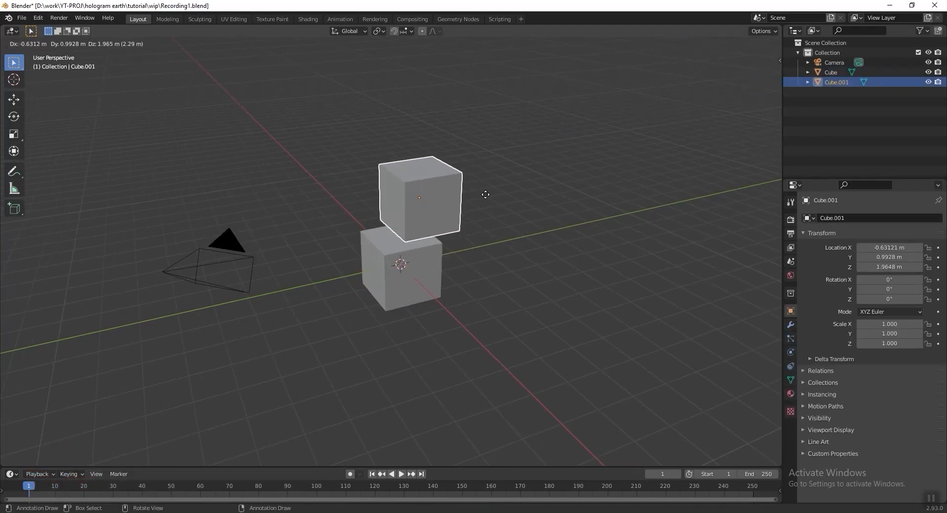
key(y)
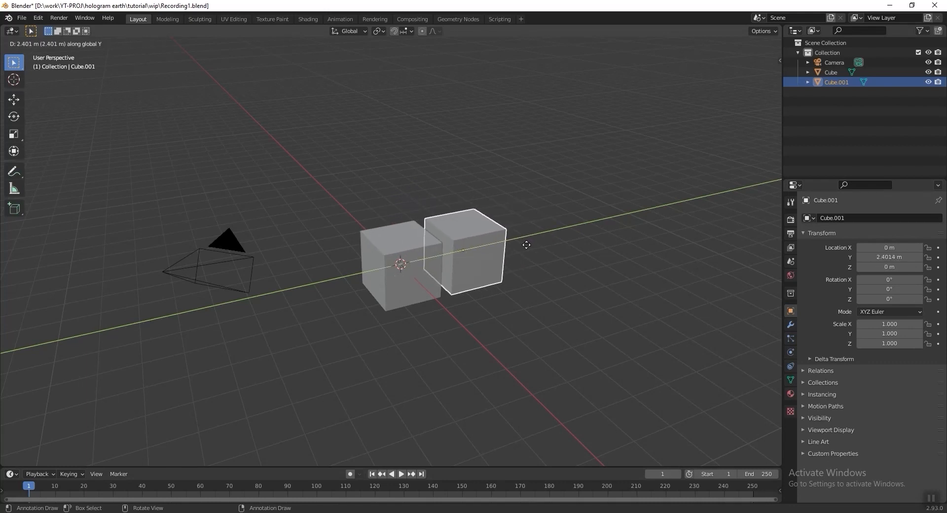
click(527, 249)
- Select both cubes and move them together about 8.6 m along the Y axis, clear of the world origin
shift+click(402, 239)
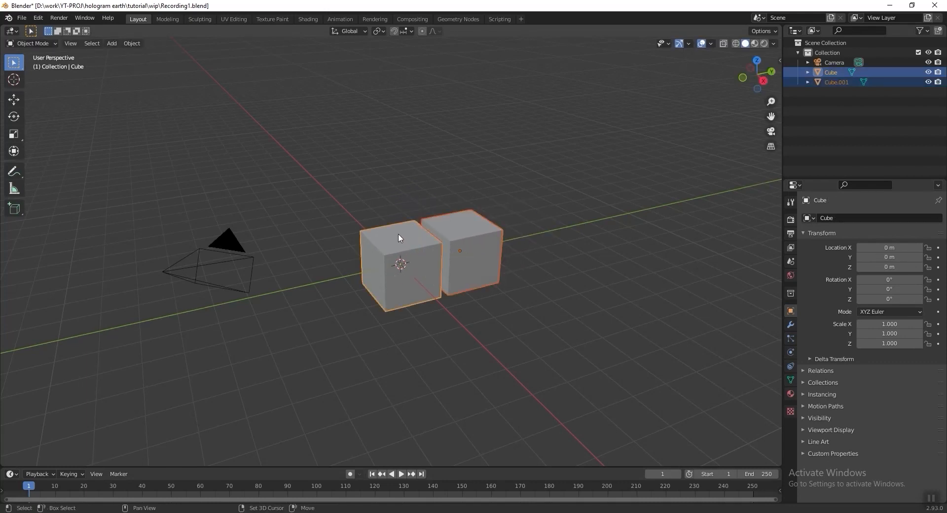
key(g)
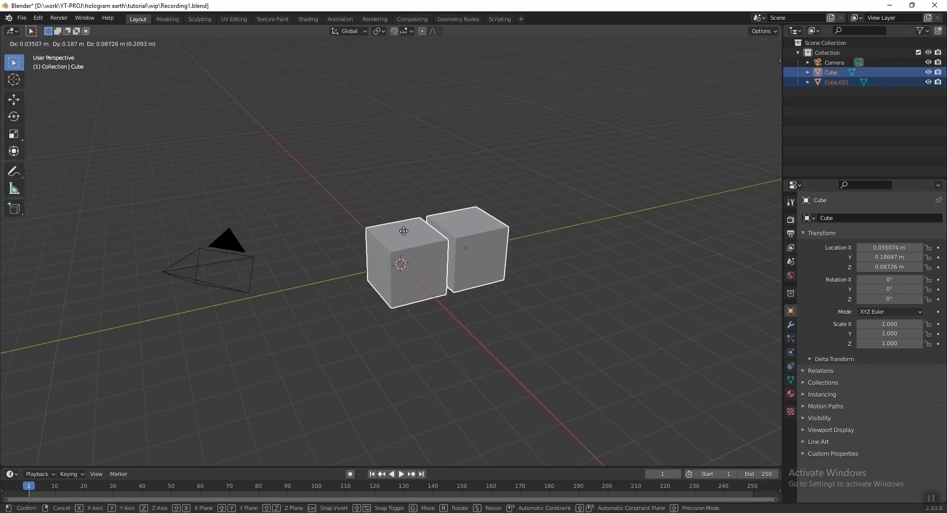
key(y)
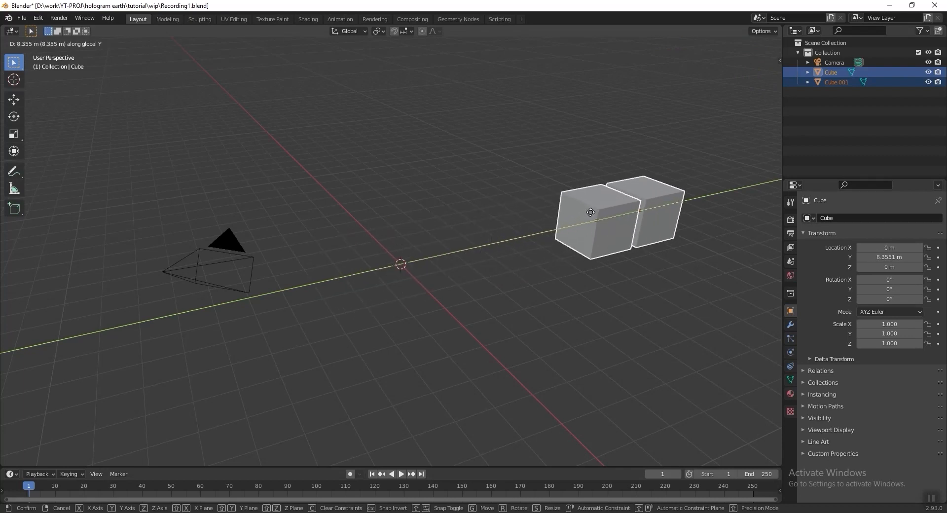
click(597, 211)
- Add a text object at the world origin and change its content to 0.00
key(shift+a)
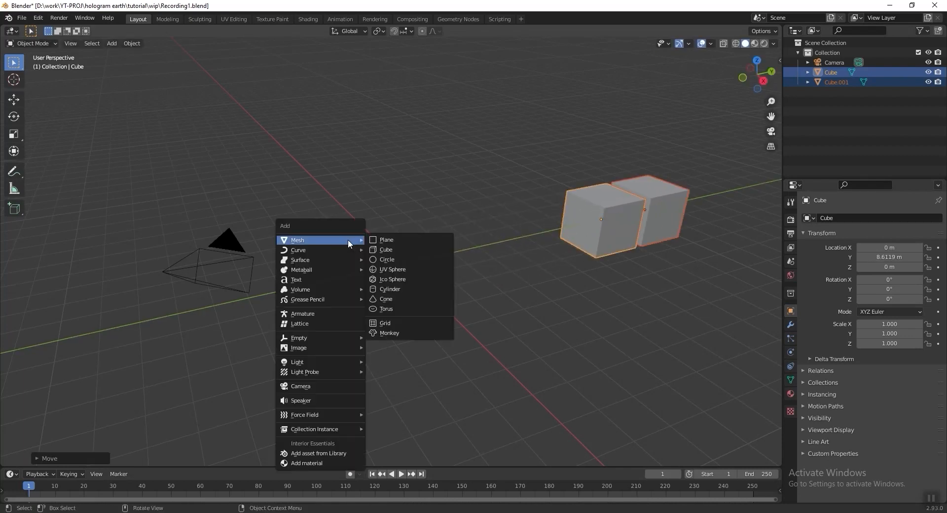
click(331, 279)
scroll(463, 300, up, 3)
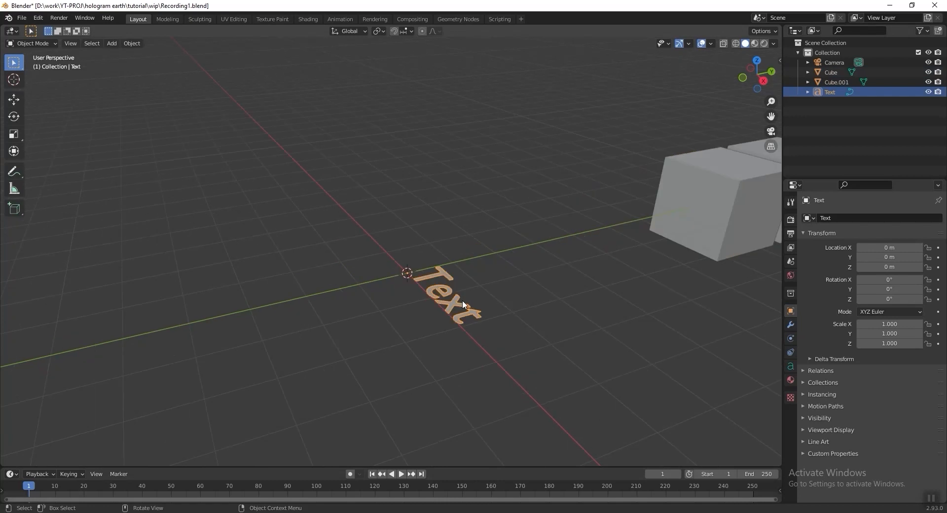
key(Tab)
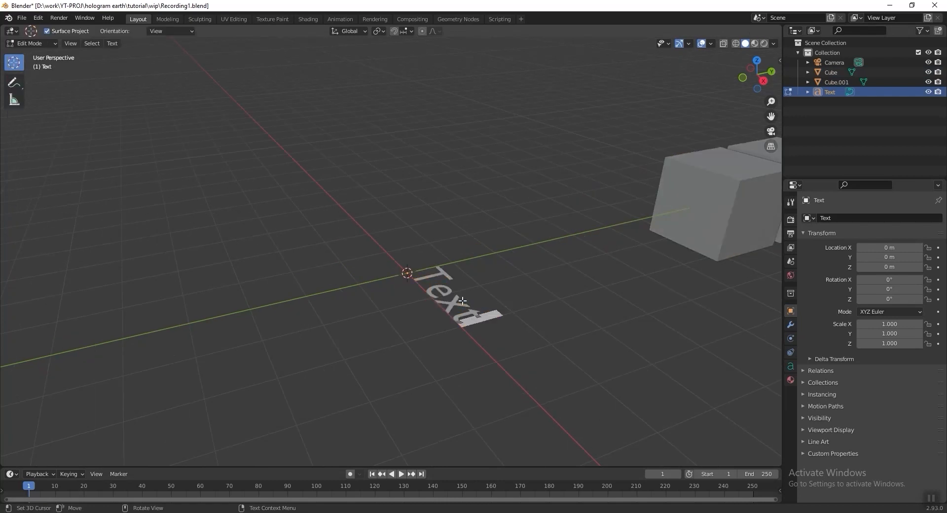
key(ctrl+a)
text(0.00)
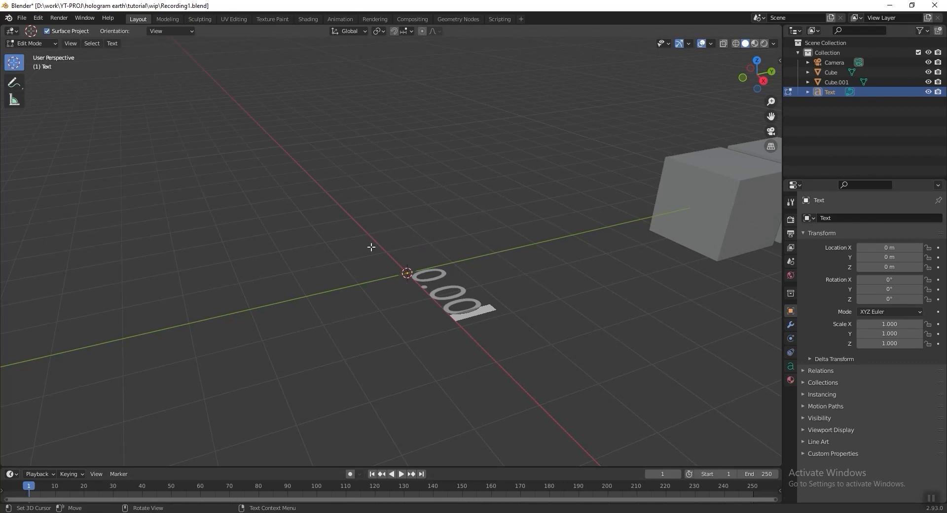
key(Tab)
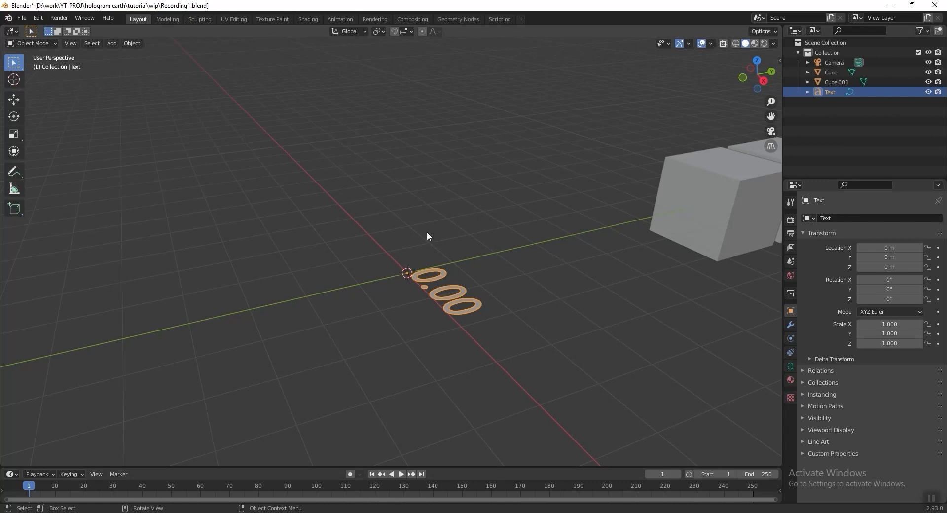
- Load Aero Matics Regular_0.ttf from the Windows Fonts folder as the text object's regular font
shift+middle_drag(513, 288, 457, 270)
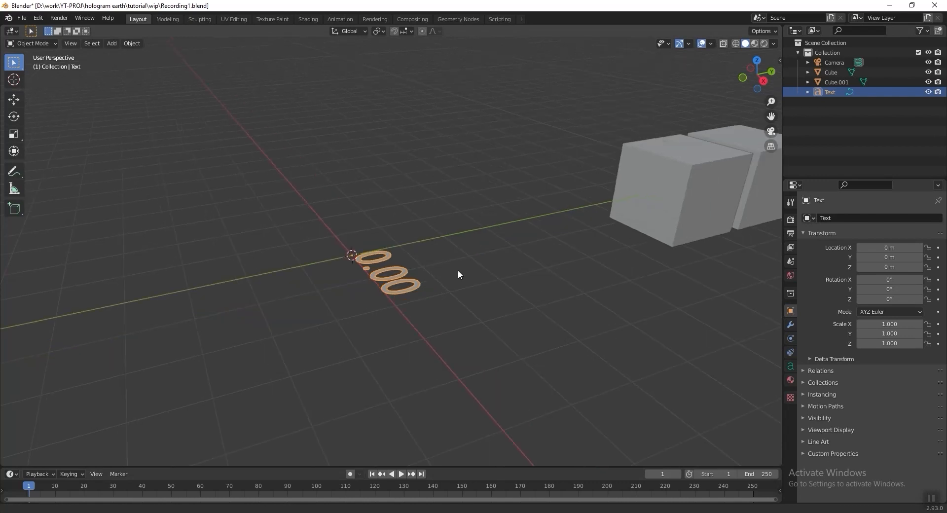
click(791, 367)
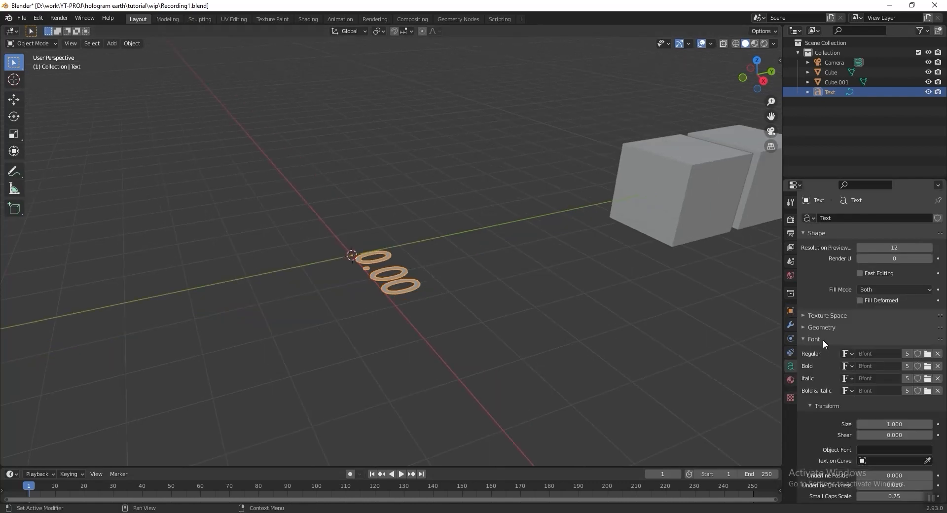
click(928, 355)
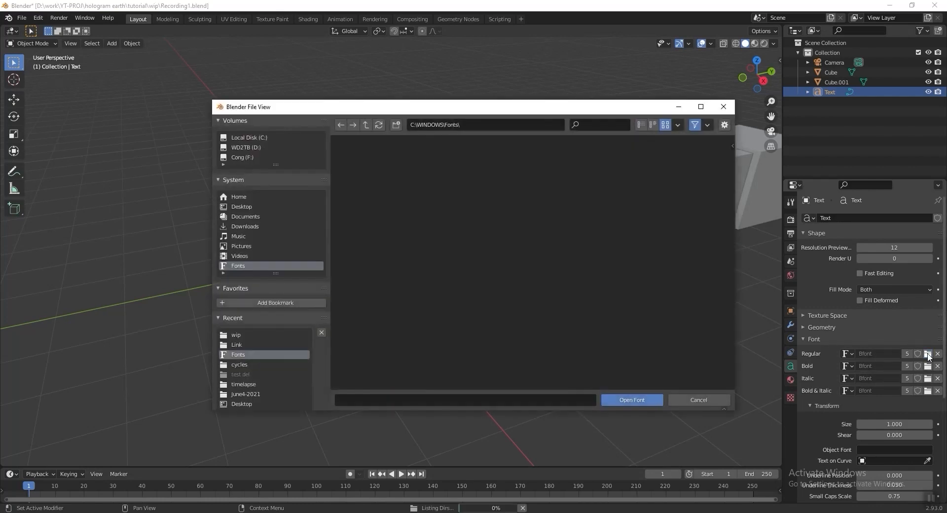
click(597, 125)
text(Aero)
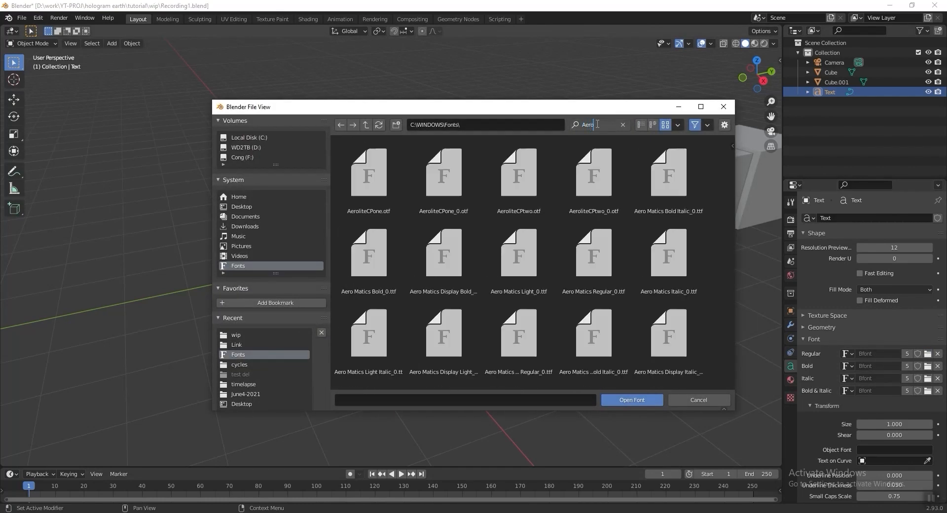
text( Ma)
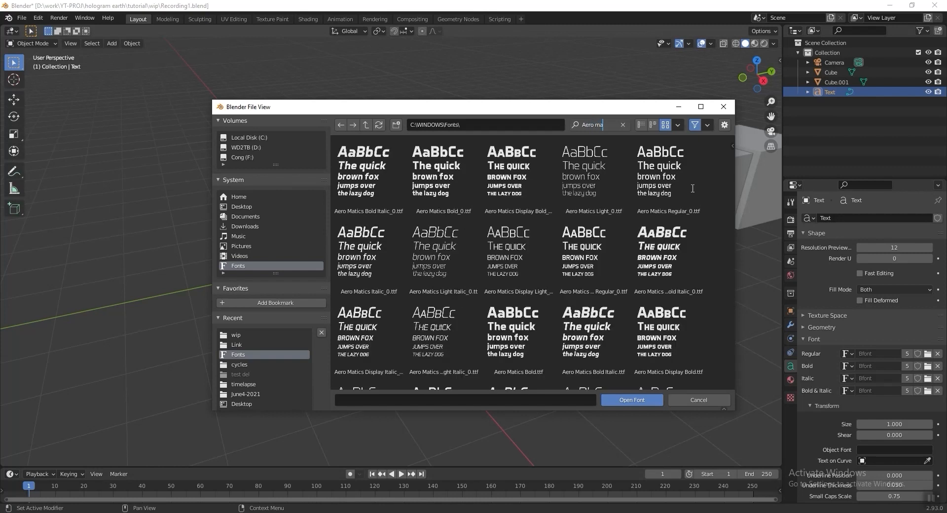
click(661, 172)
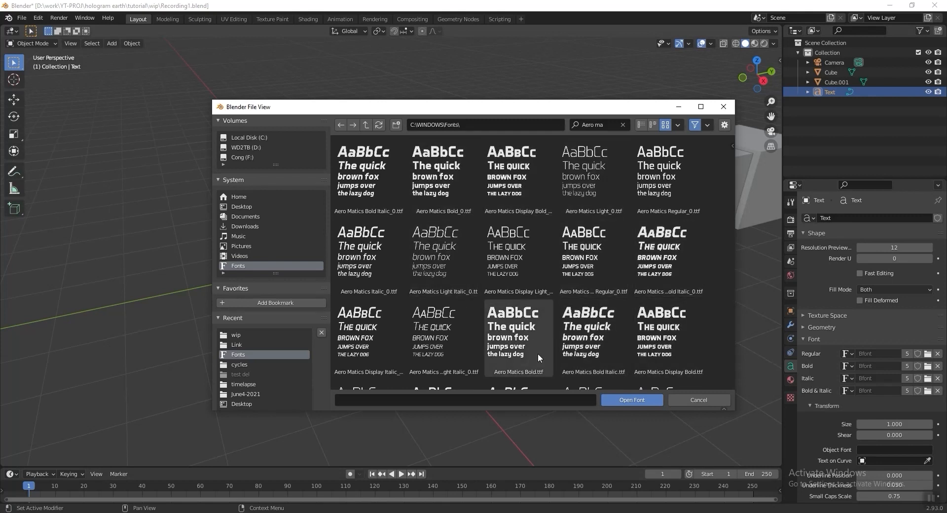
click(671, 191)
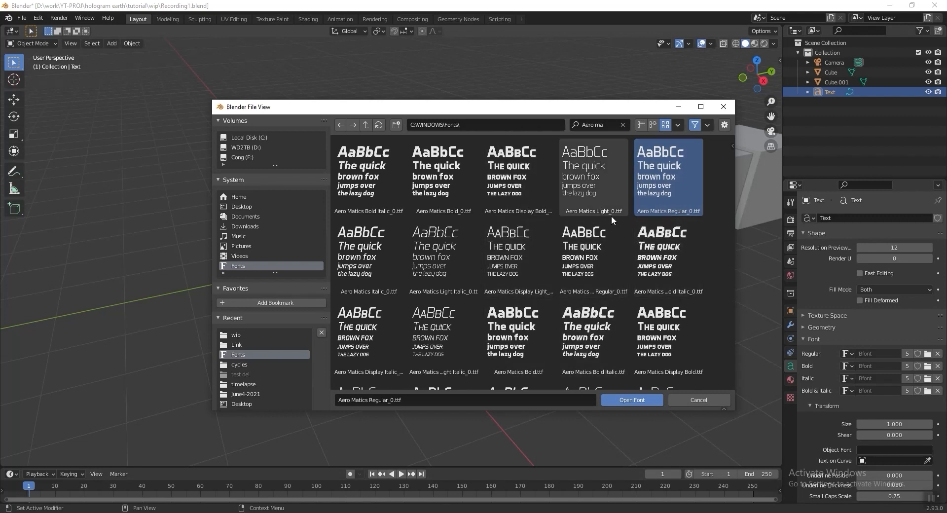
click(635, 400)
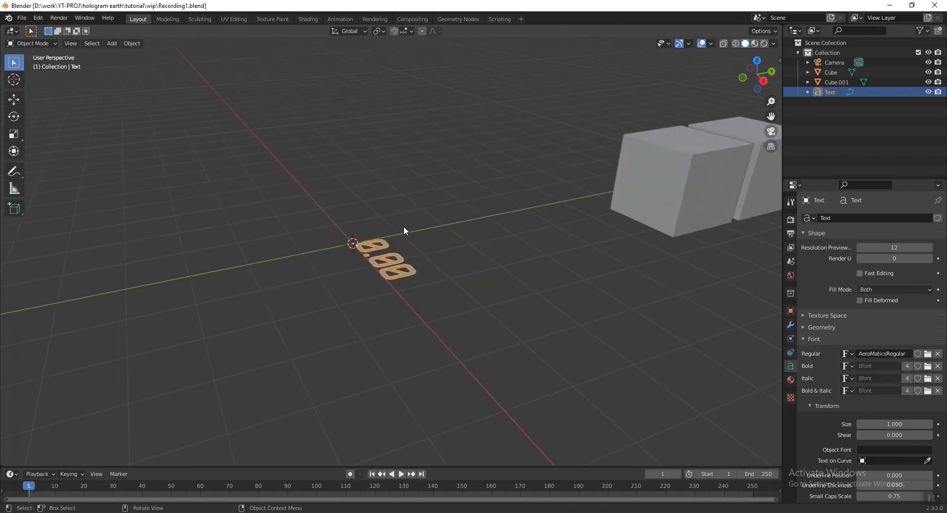
- Move the 0.00 text about 4.5 m along the Y axis toward the cubes
key(g)
key(y)
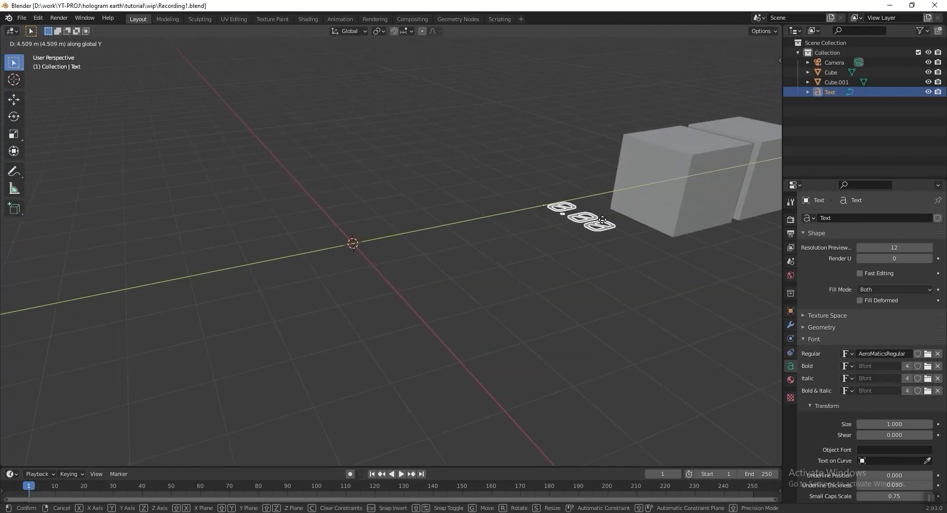
click(477, 242)
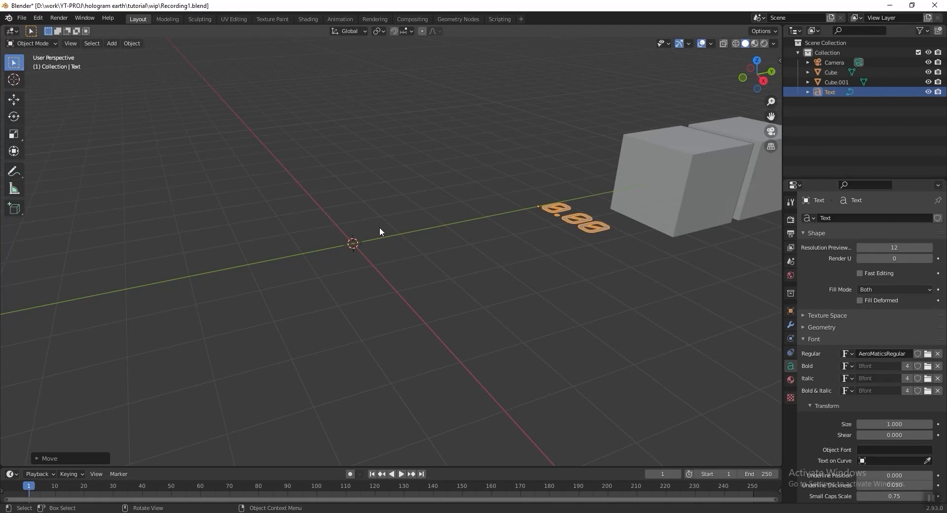
- Add a mesh circle at the world origin with 6 vertices to form a hexagon
key(shift+a)
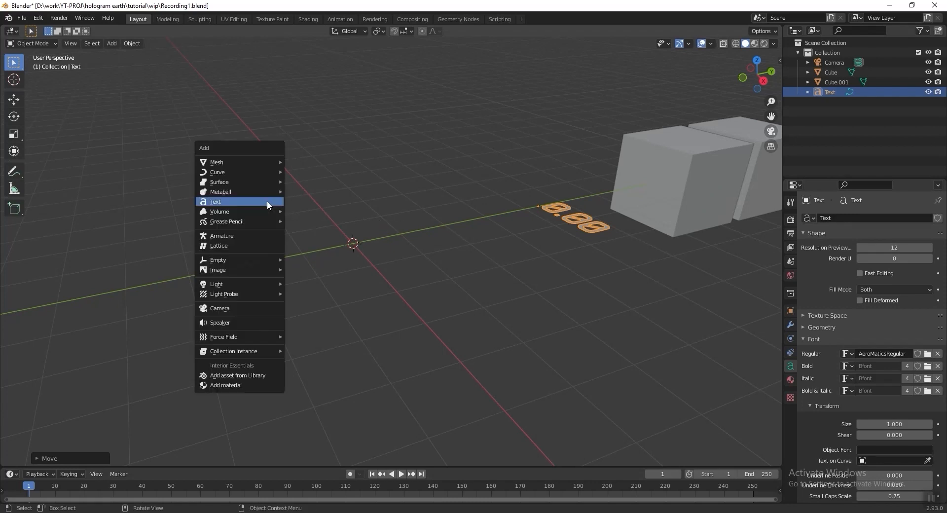
mouse_move(268, 161)
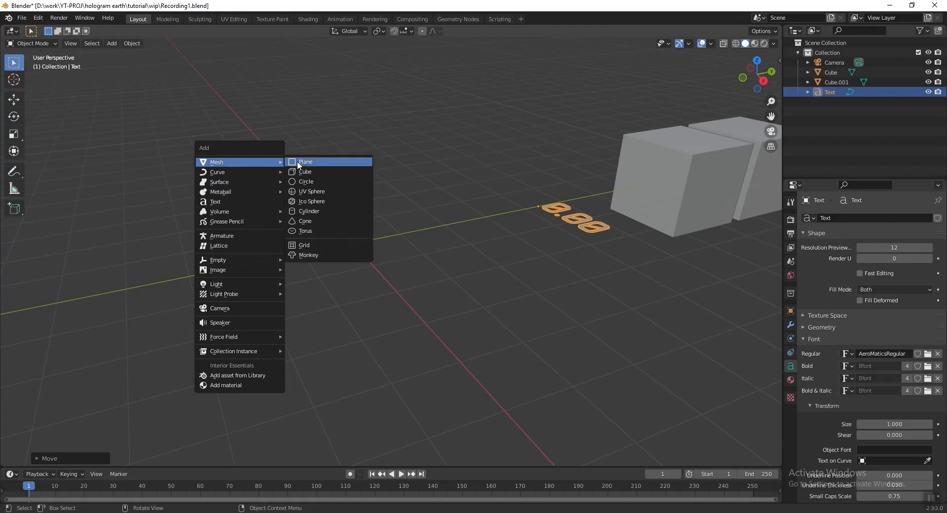
click(351, 180)
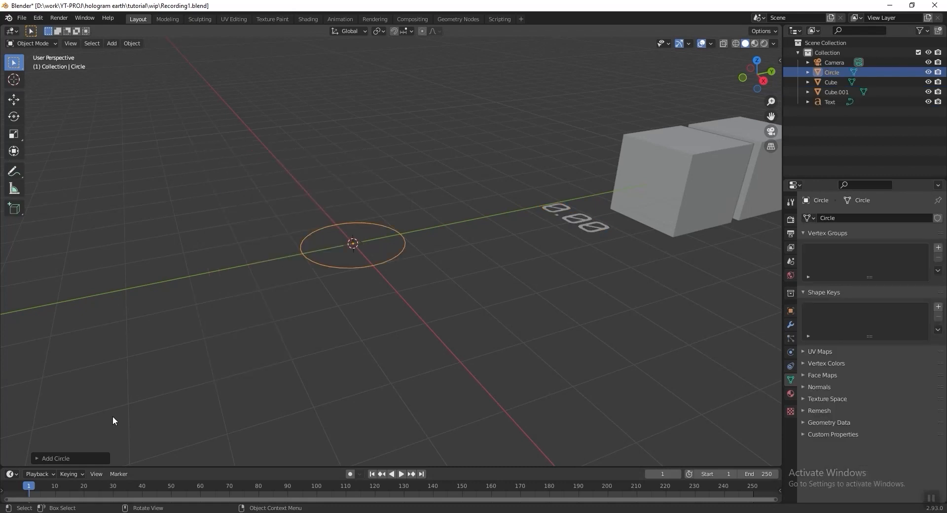
click(89, 456)
click(125, 350)
text(6)
key(Return)
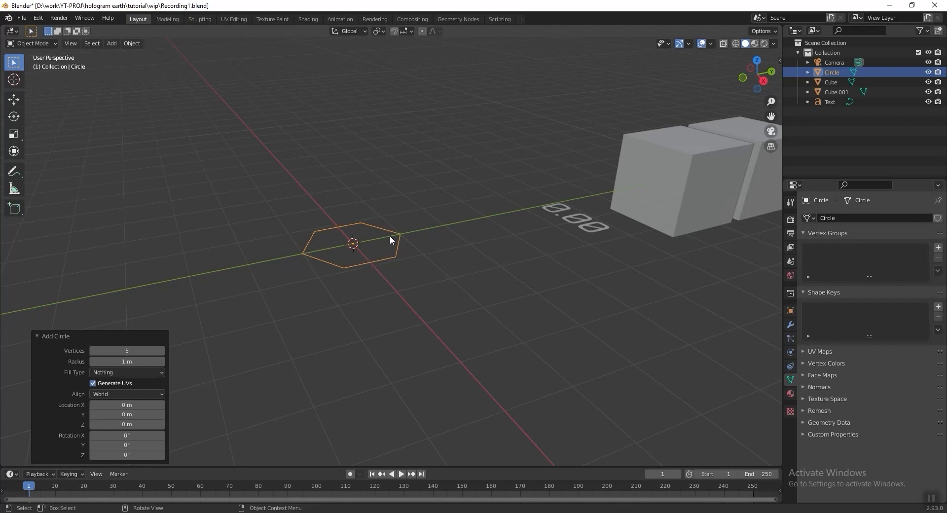
- Convert the hexagon mesh to a curve
right_click(390, 235)
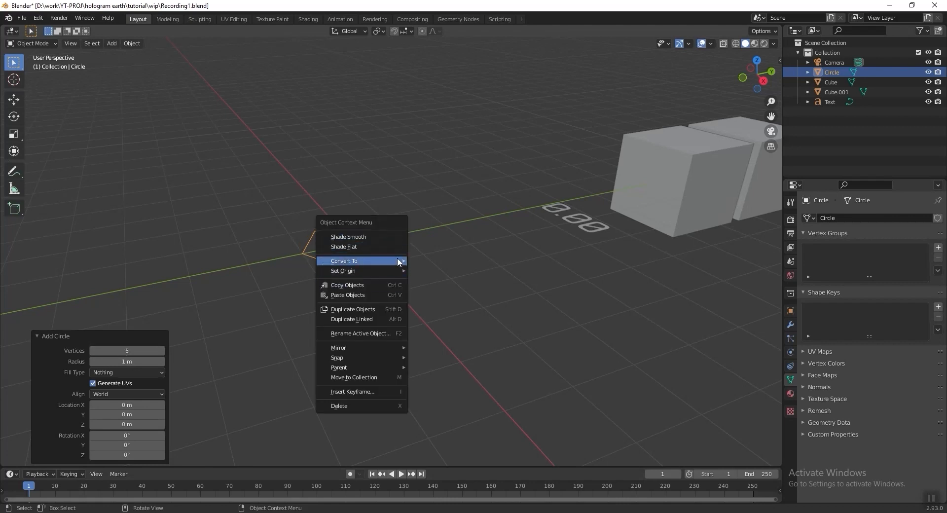
mouse_move(397, 257)
click(436, 262)
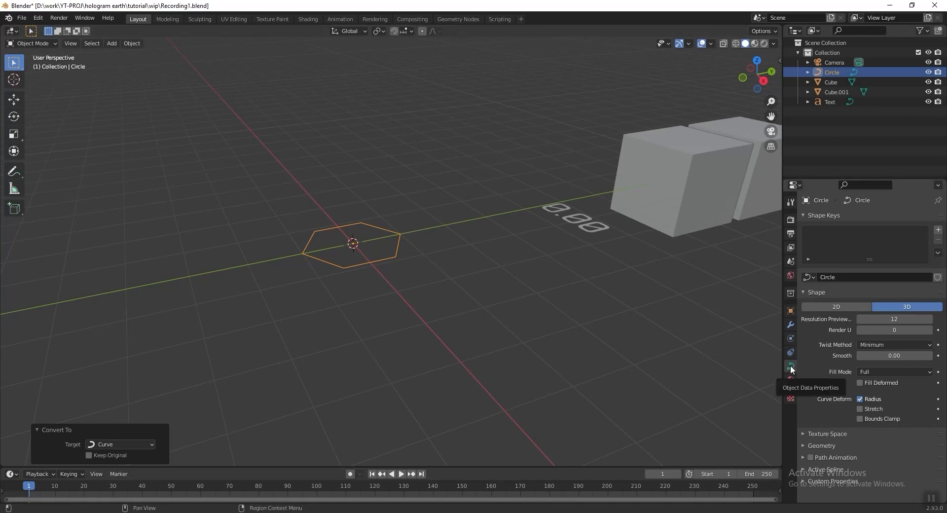
- Give the hexagon curve a round bevel with a depth of 0.01 m
click(833, 446)
scroll(830, 404, down, 5)
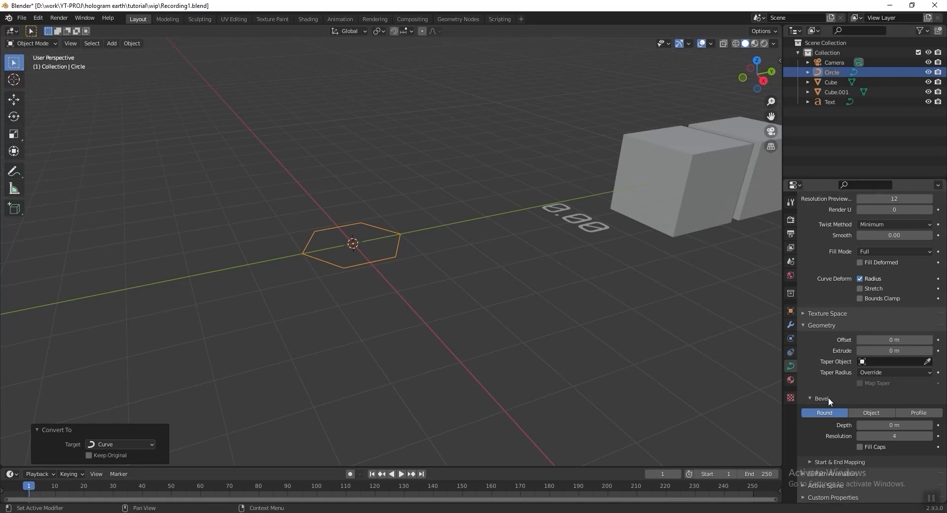
click(887, 425)
text(0.01)
key(Return)
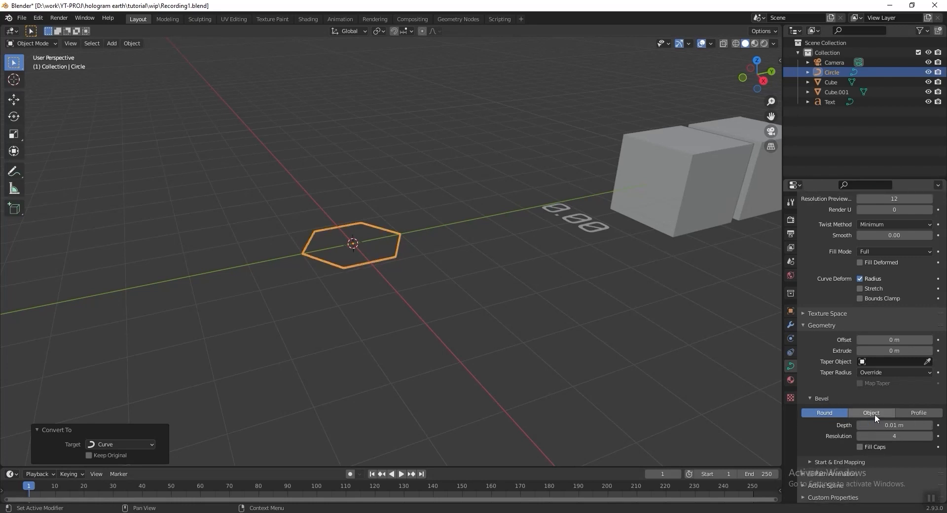
- Convert the beveled hexagon curve back to a mesh
right_click(371, 237)
mouse_move(380, 232)
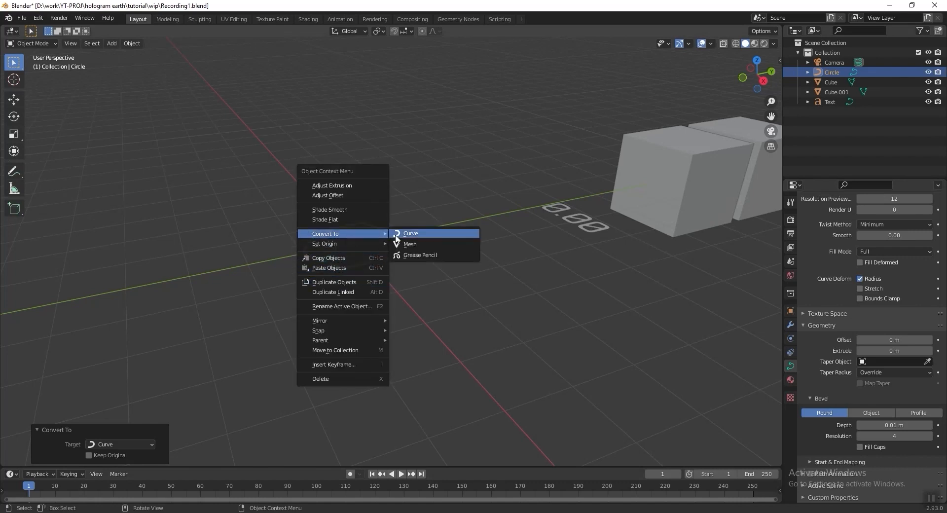
click(436, 242)
- Add a mesh cylinder with 18 vertices, a radius of 0.007 m and a depth of 5 m
key(shift+a)
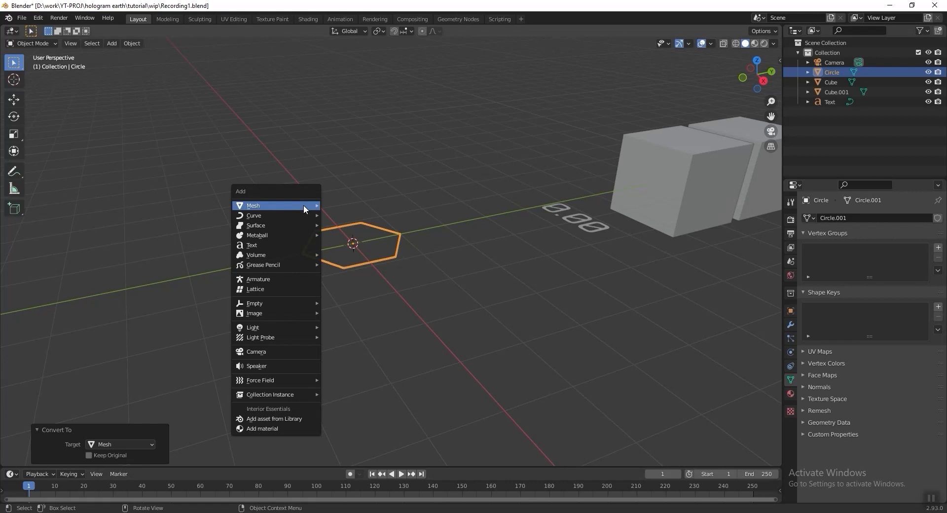
mouse_move(303, 205)
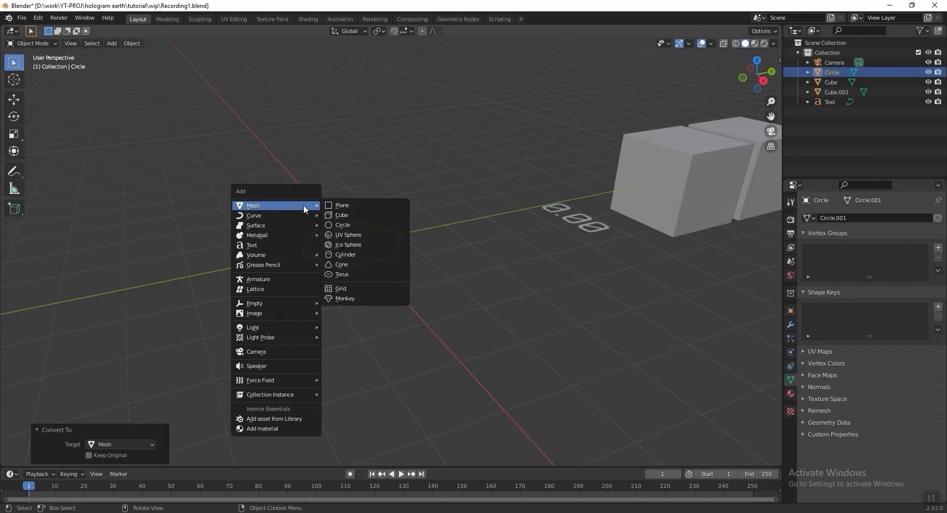
click(374, 254)
click(134, 339)
text(18)
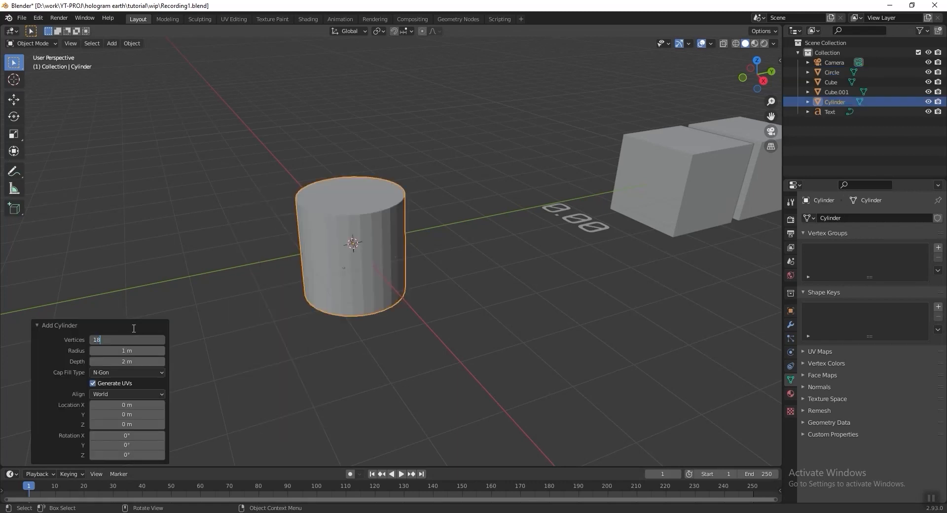
key(Tab)
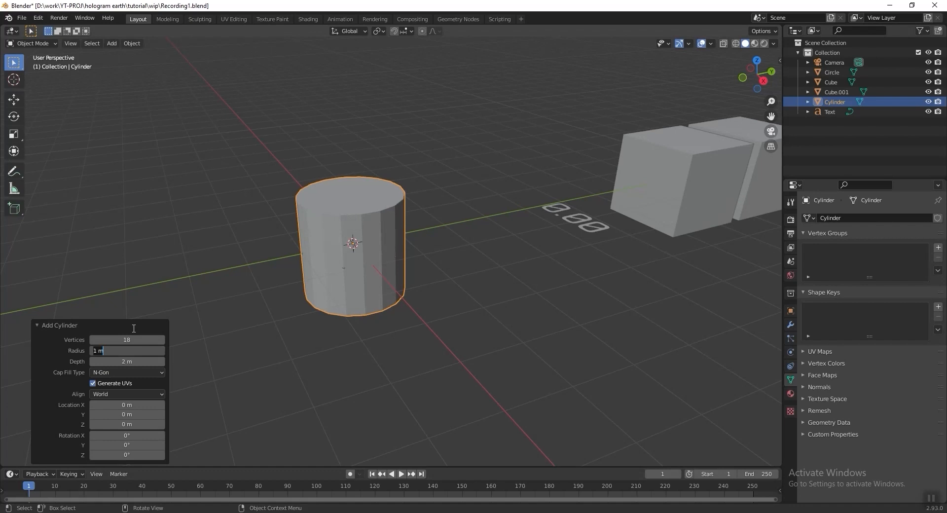
text(.007)
key(Tab)
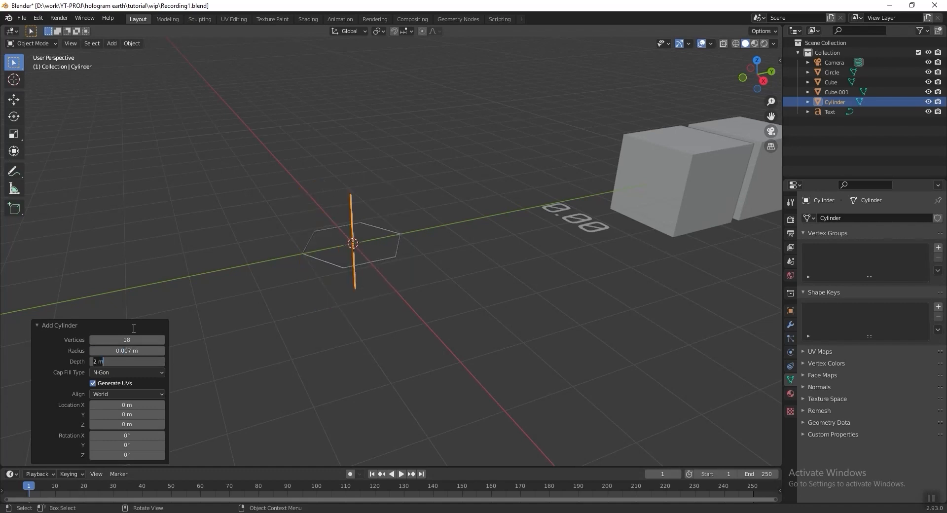
text(5)
key(Return)
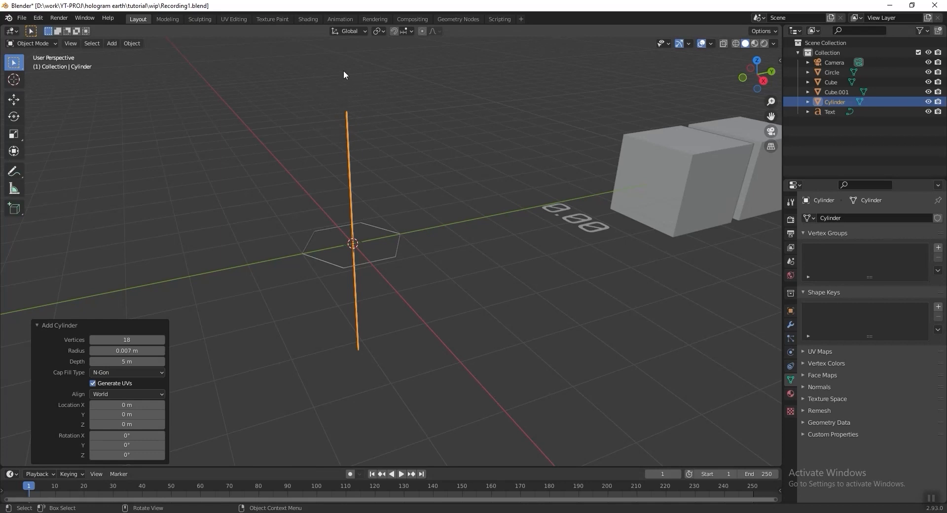
- Collapse the vertices at the thin cylinder's upper end to a point by scaling them to 0
key(Tab)
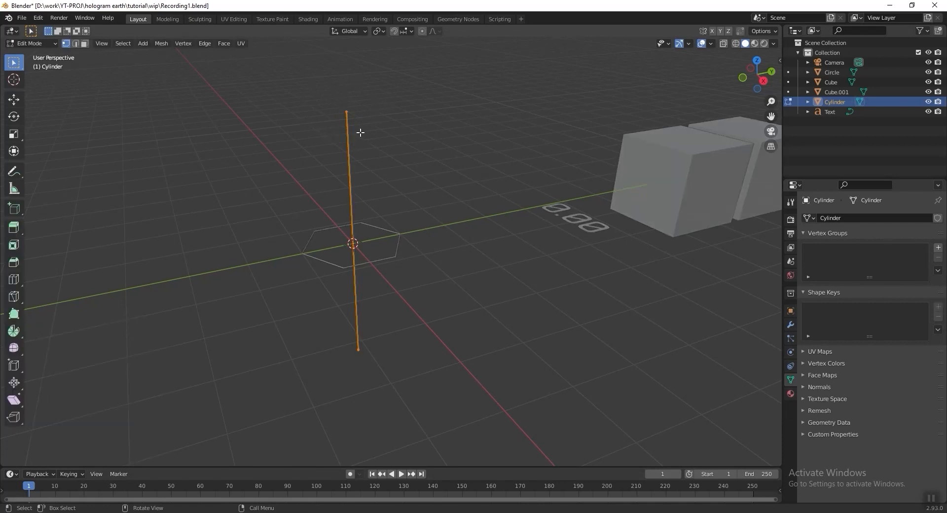
shift+middle_drag(370, 133, 372, 159)
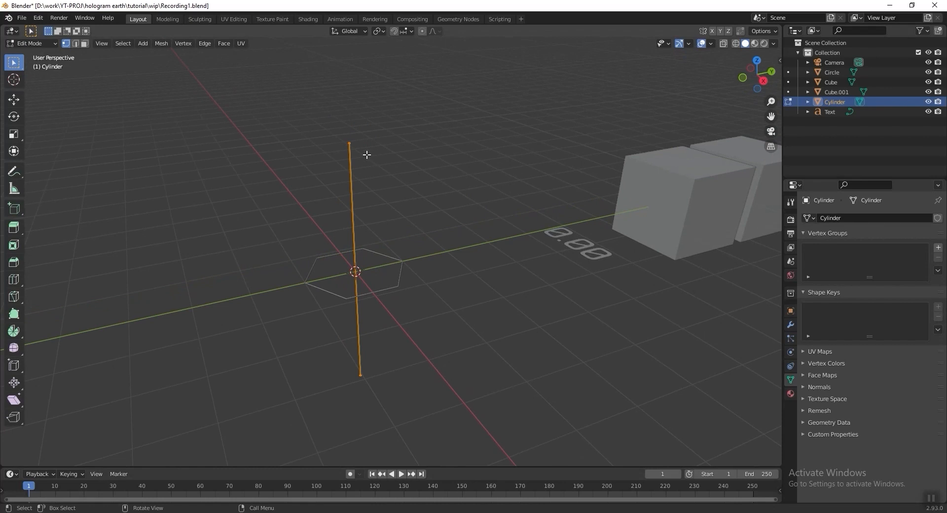
key(alt+z)
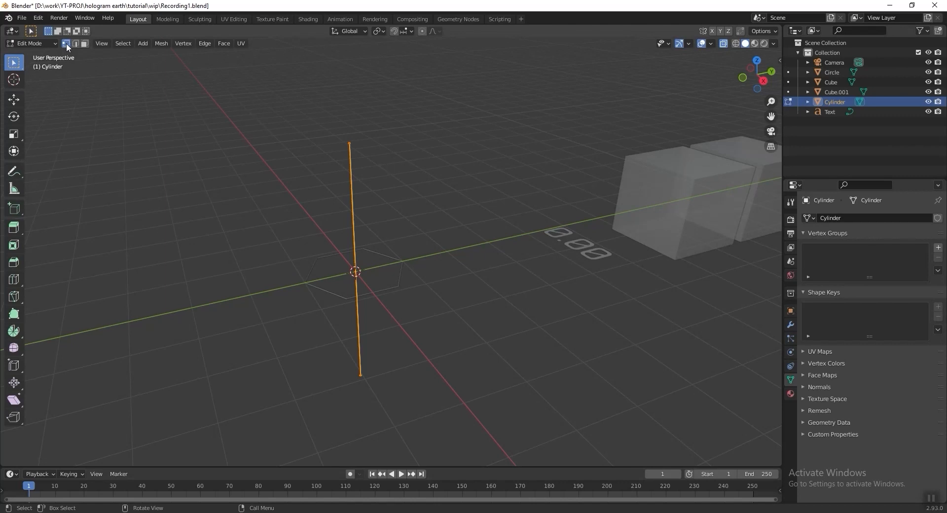
drag(297, 110, 417, 197)
key(s)
text(0)
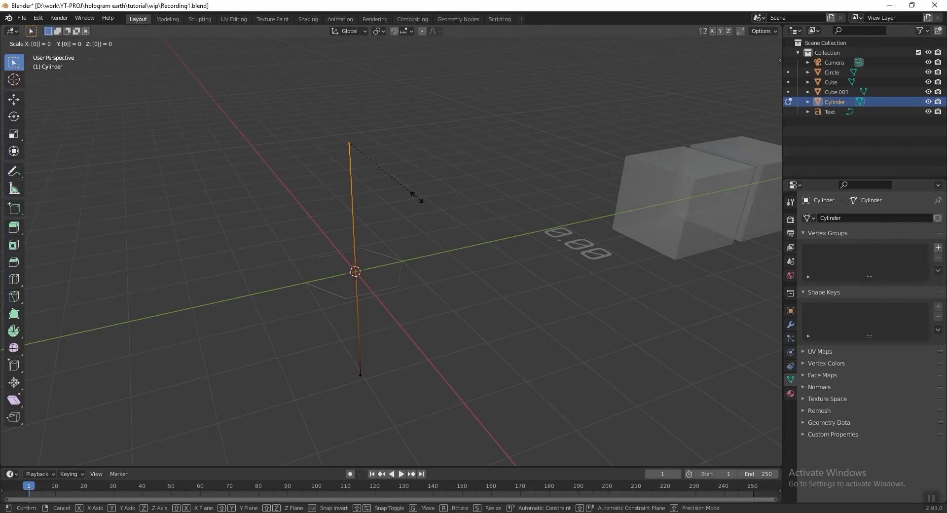
key(Return)
- Select the vertices at the cylinder's lower end and snap the 3D cursor to them
middle_drag(416, 197, 393, 245)
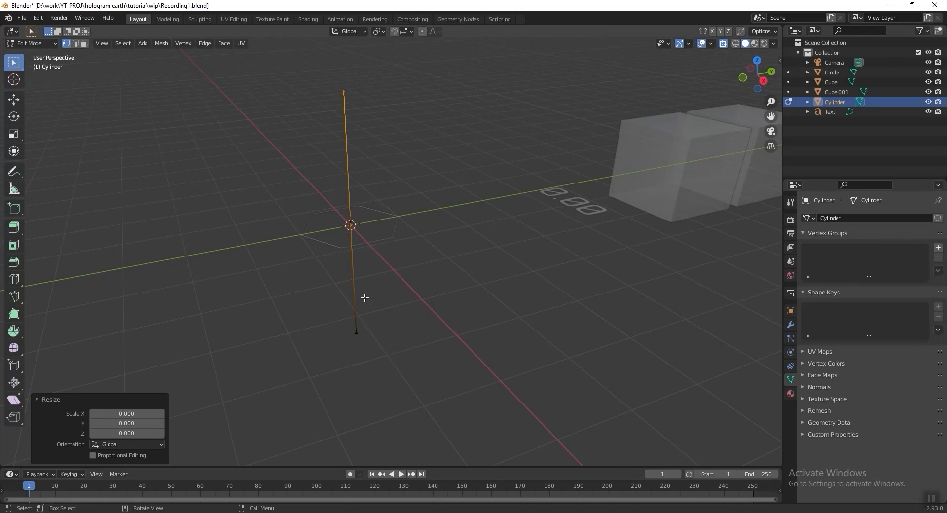
key(b)
drag(397, 293, 291, 371)
key(shift+s)
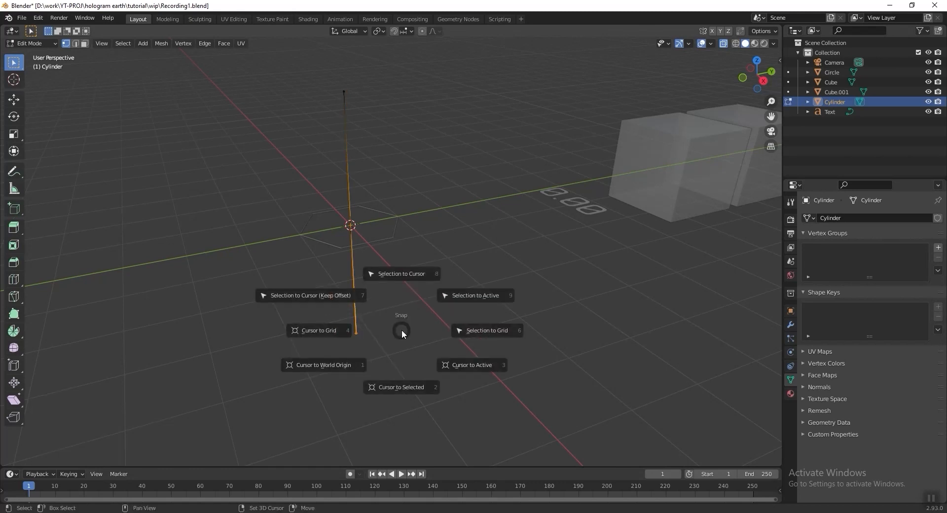
click(407, 383)
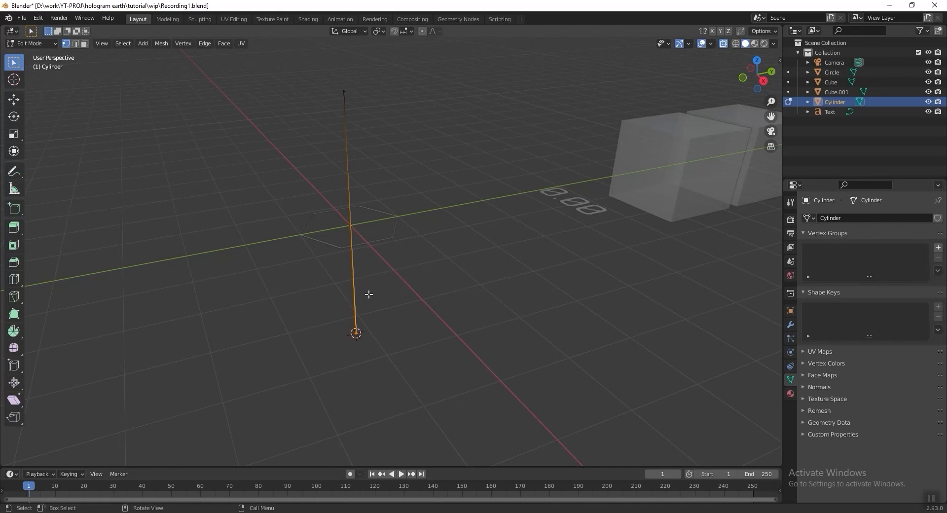
- Set the cylinder's origin to the 3D cursor in Object Mode
key(Tab)
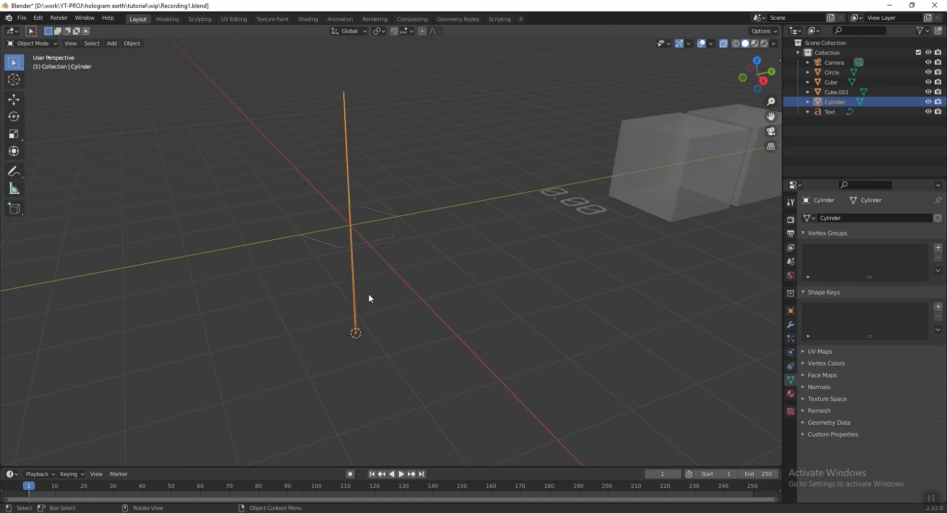
click(132, 43)
mouse_move(195, 64)
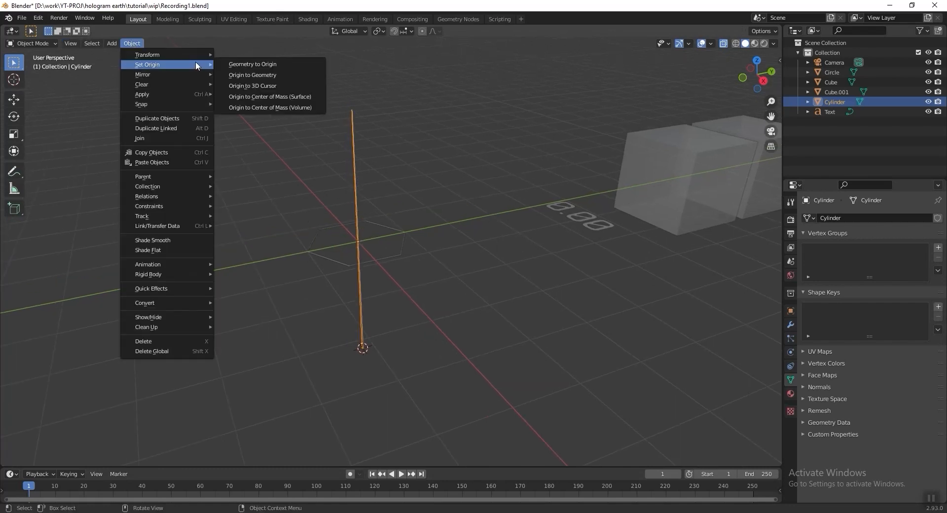
click(266, 85)
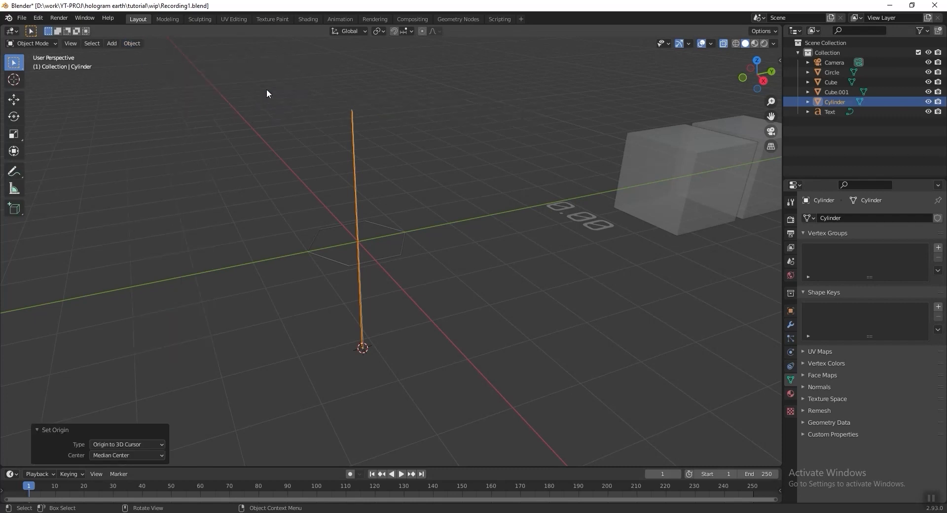
- In the right orthographic view, move the cylinder up along Z until its base sits at the hexagon's level
shift+middle_drag(381, 312, 368, 300)
click(14, 99)
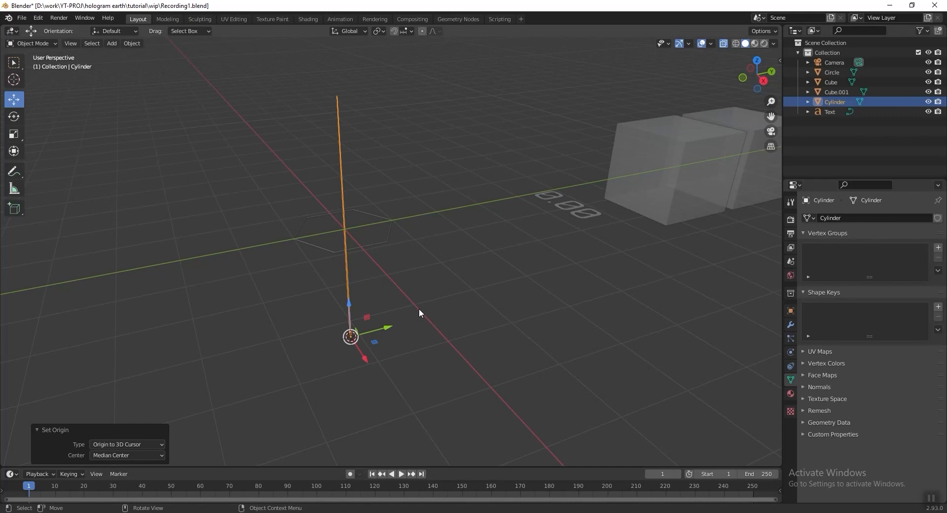
key(KP_3)
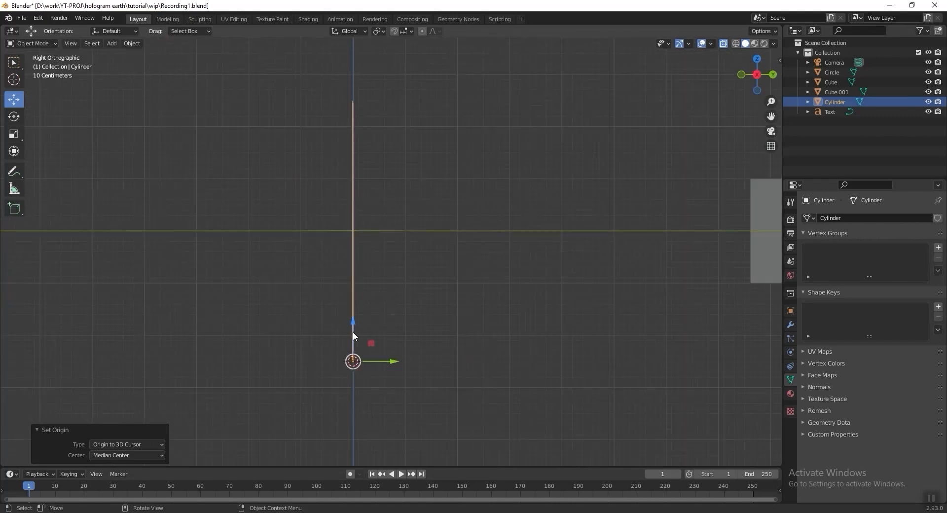
drag(353, 331, 372, 201)
- Turn off X-ray, select the hexagon and cylinder together and move them about 2.57 m along Y
middle_drag(372, 201, 484, 269)
scroll(445, 247, down, 2)
key(alt+z)
drag(364, 235, 281, 296)
drag(340, 270, 430, 251)
middle_drag(461, 249, 377, 278)
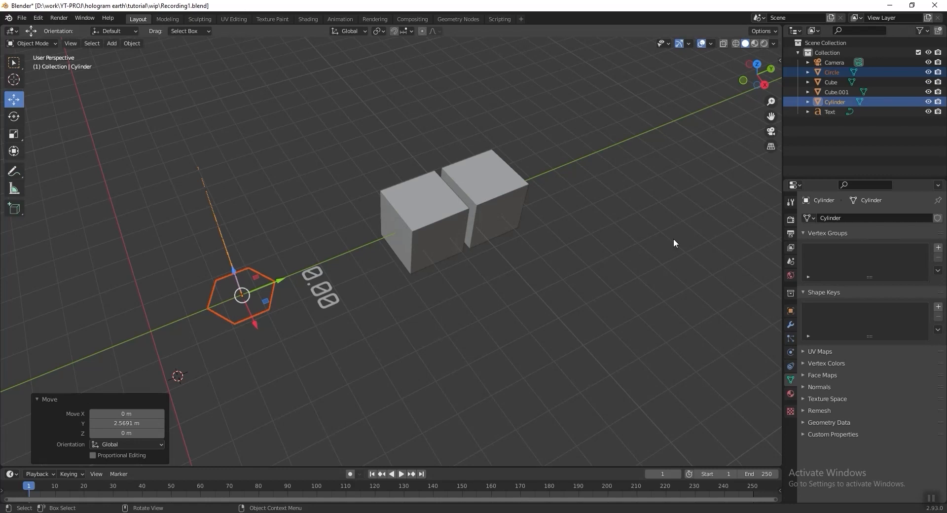
- Set the render engine to Cycles with GPU Compute as the device and switch the viewport to rendered shading
click(790, 220)
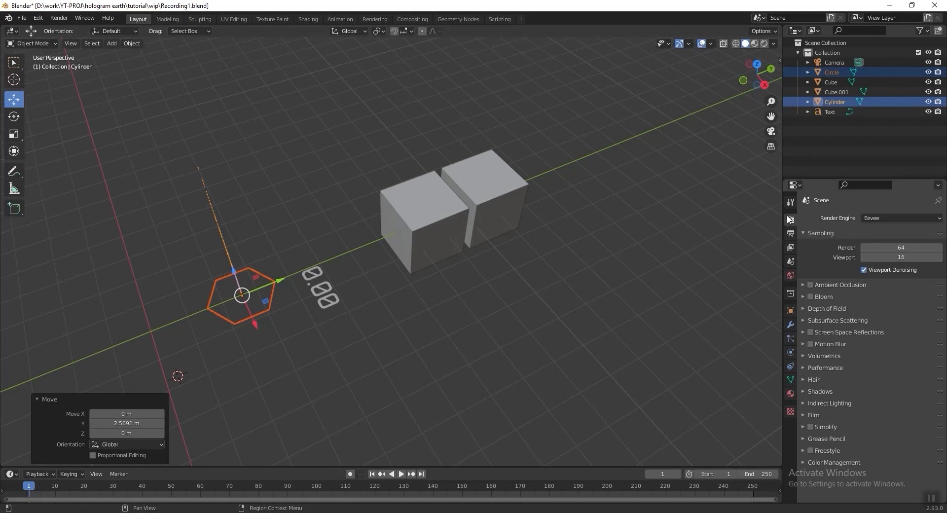
click(894, 218)
click(888, 250)
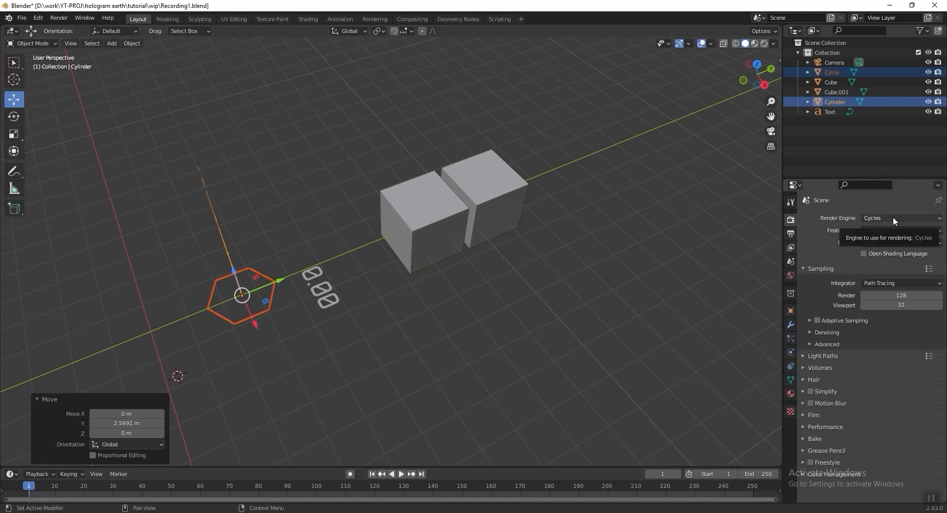
click(892, 218)
click(890, 252)
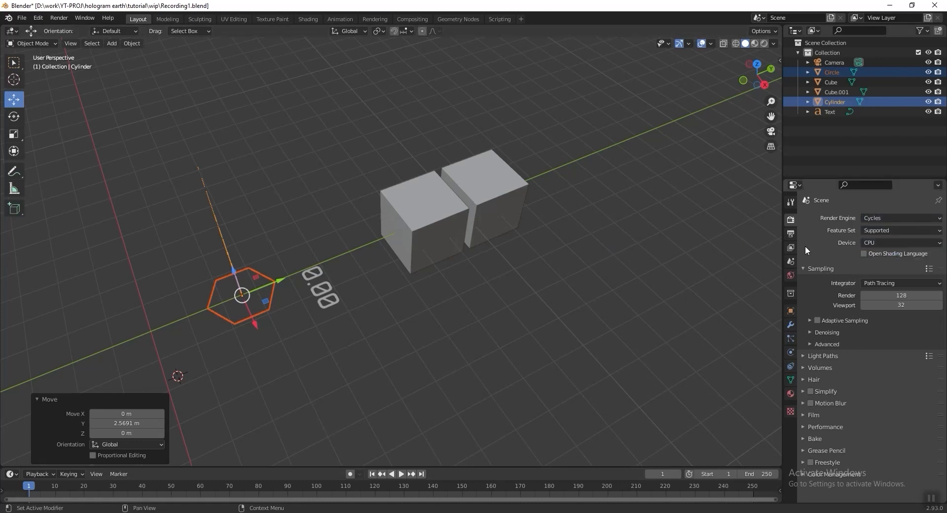
click(886, 243)
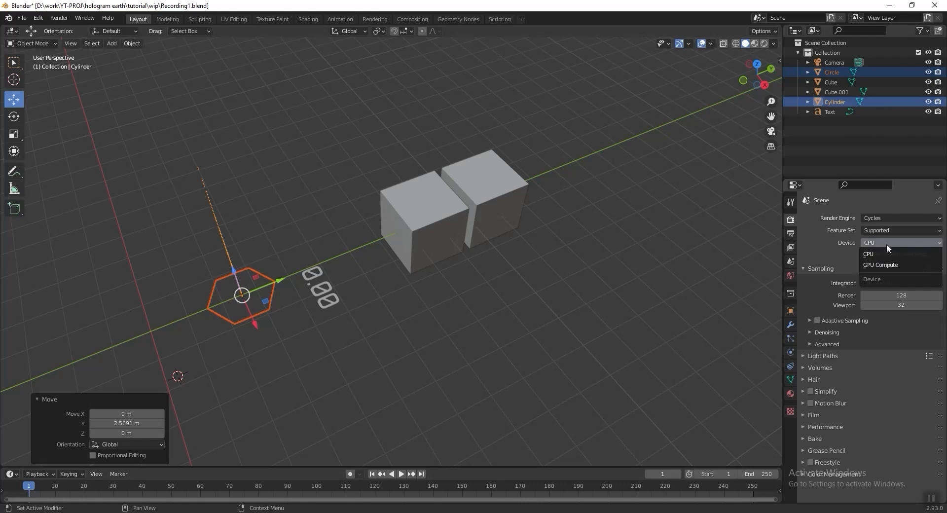
click(879, 265)
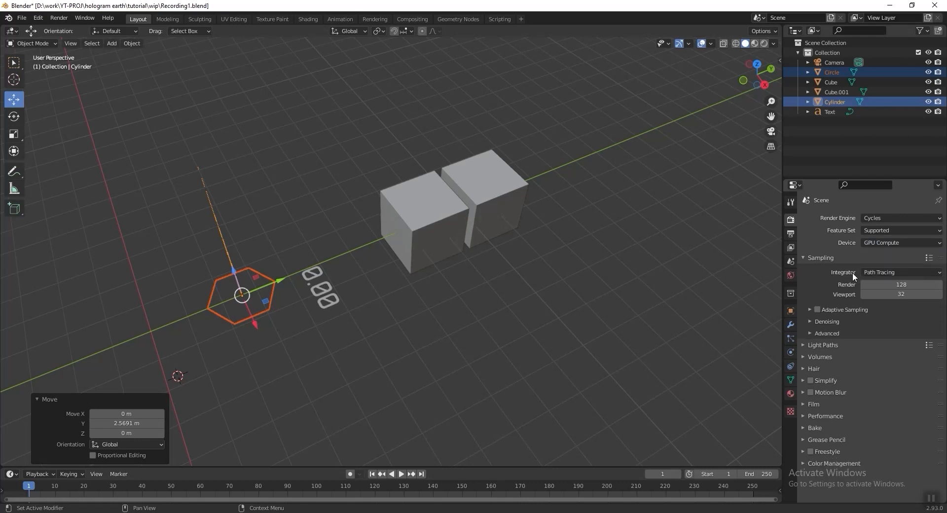
click(764, 44)
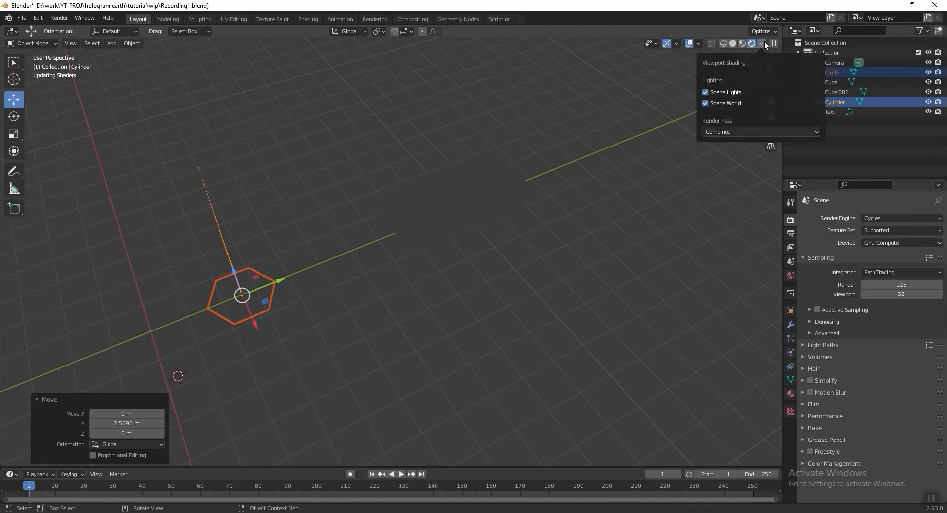
middle_drag(473, 155, 454, 237)
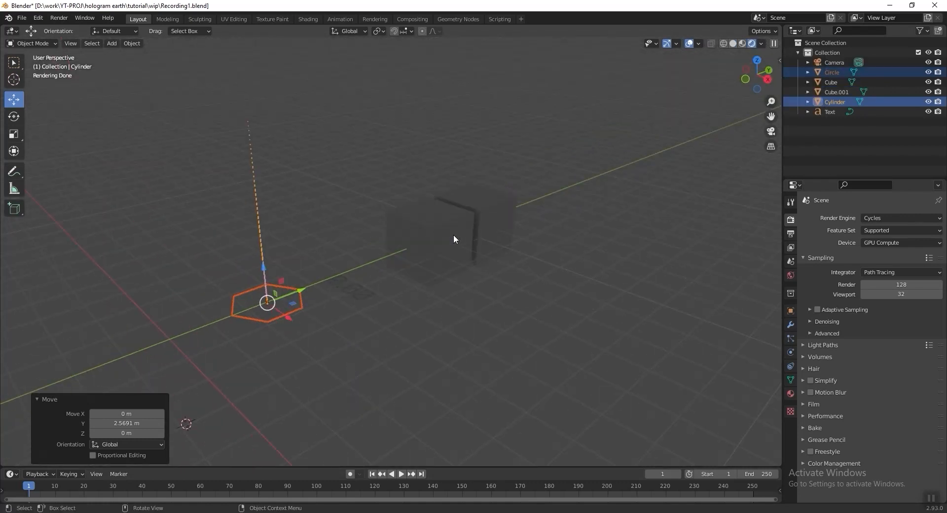
- Select only the hexagon and give it a new material
click(312, 344)
click(294, 309)
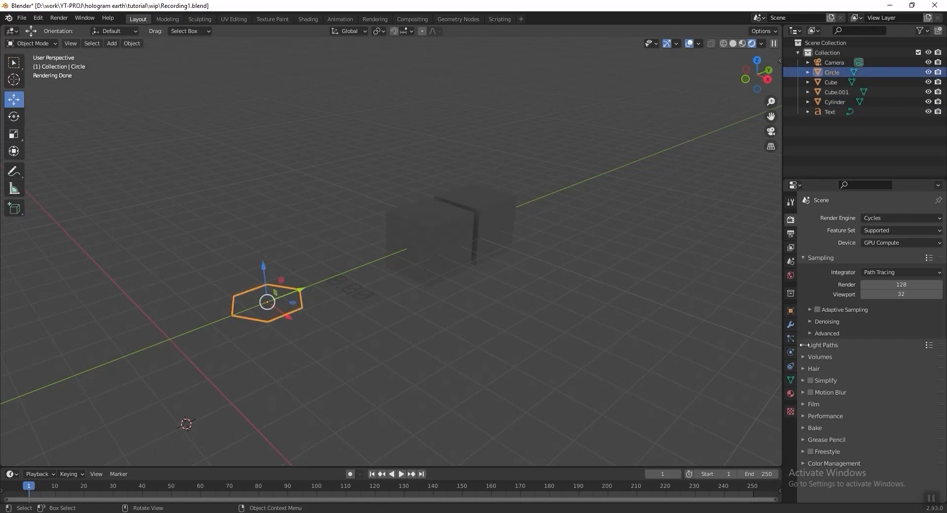
click(790, 393)
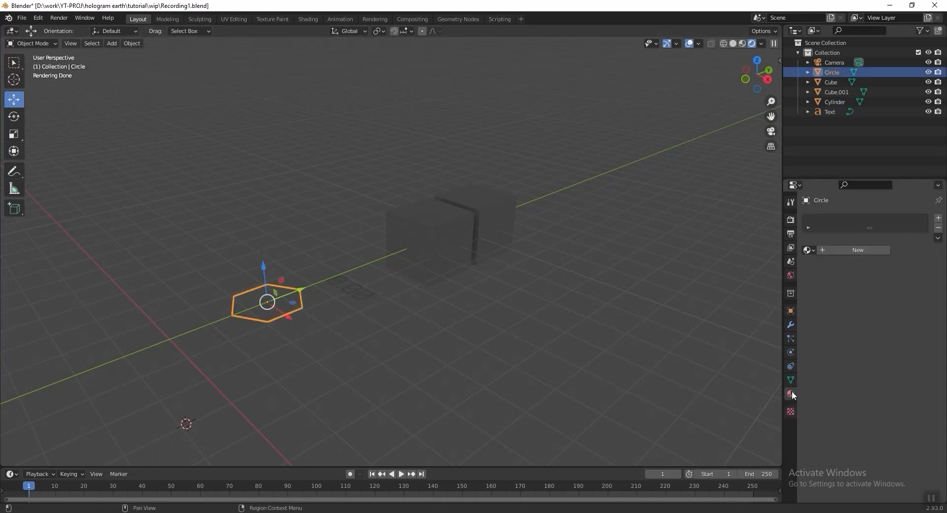
click(850, 250)
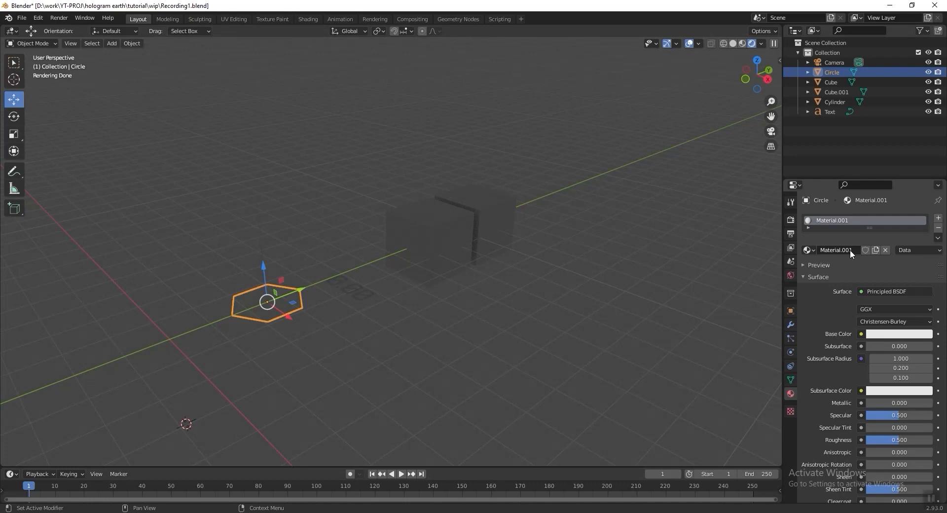
- Split the 3D viewport horizontally and turn the lower area into a Shader Editor
drag(2, 39, 6, 237)
click(7, 235)
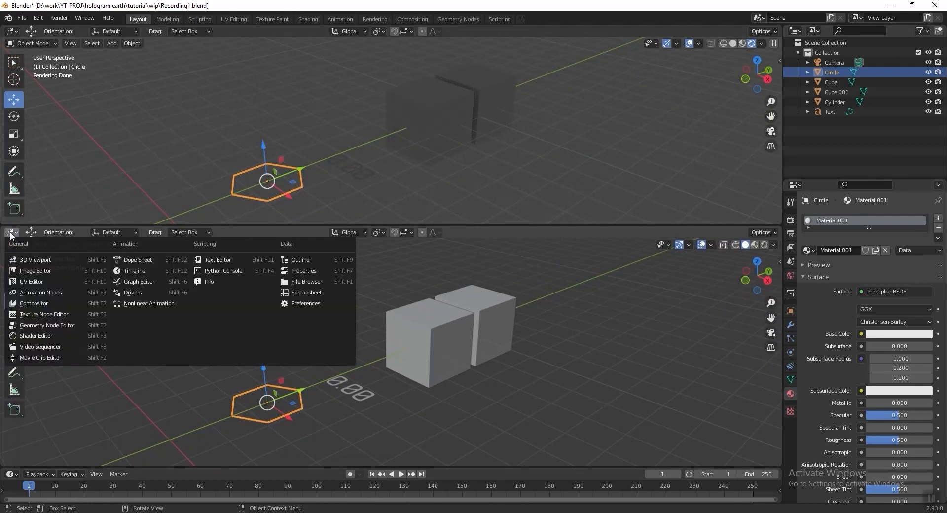
click(54, 336)
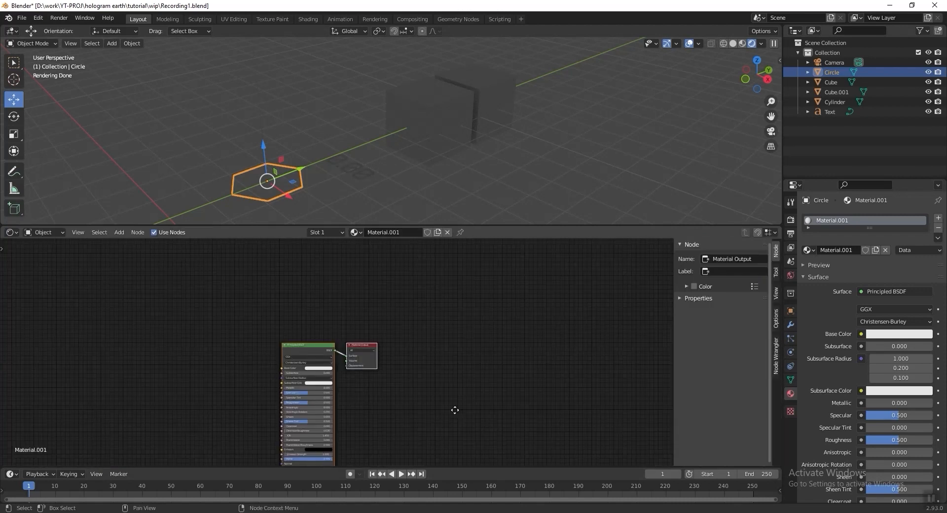
- Replace the hexagon material's Principled BSDF with an Emission shader connected to the Material Output's Surface input
scroll(360, 318, up, 5)
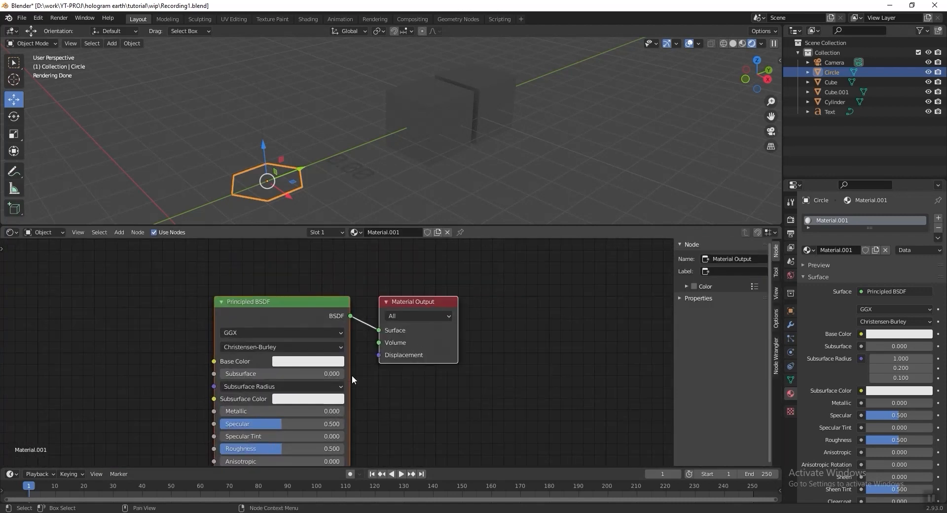
click(281, 273)
key(x)
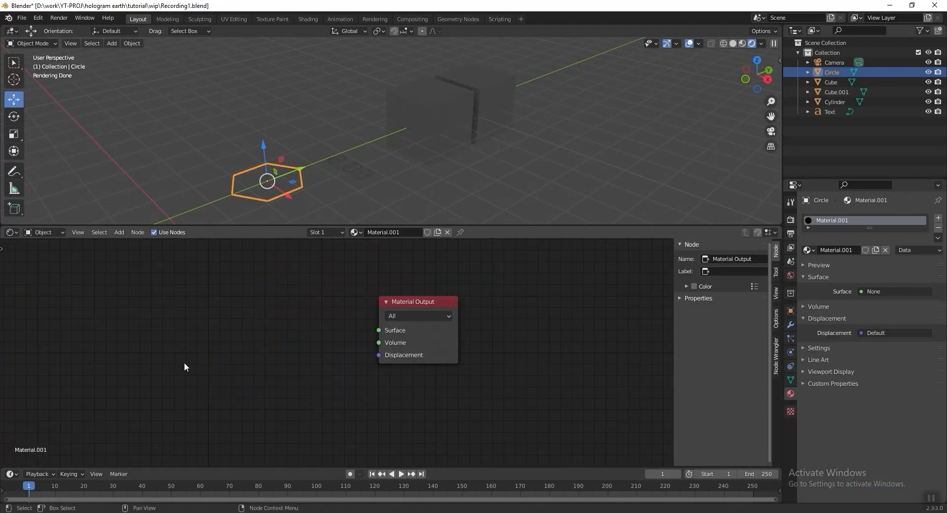
key(shift+a)
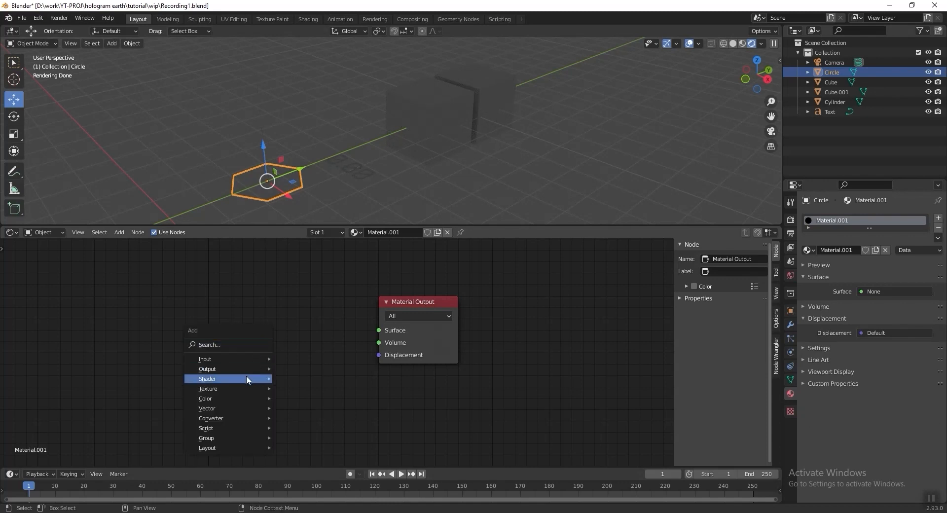
mouse_move(247, 378)
click(312, 205)
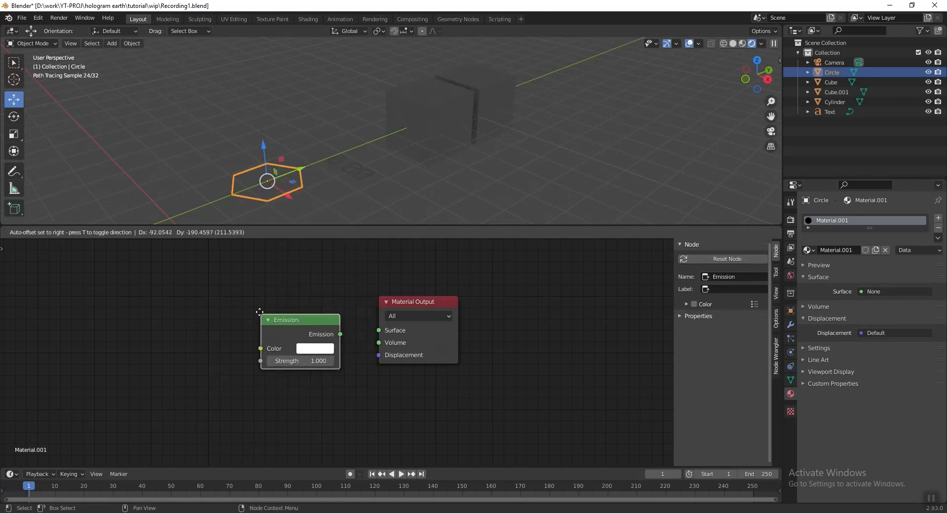
drag(336, 328, 378, 329)
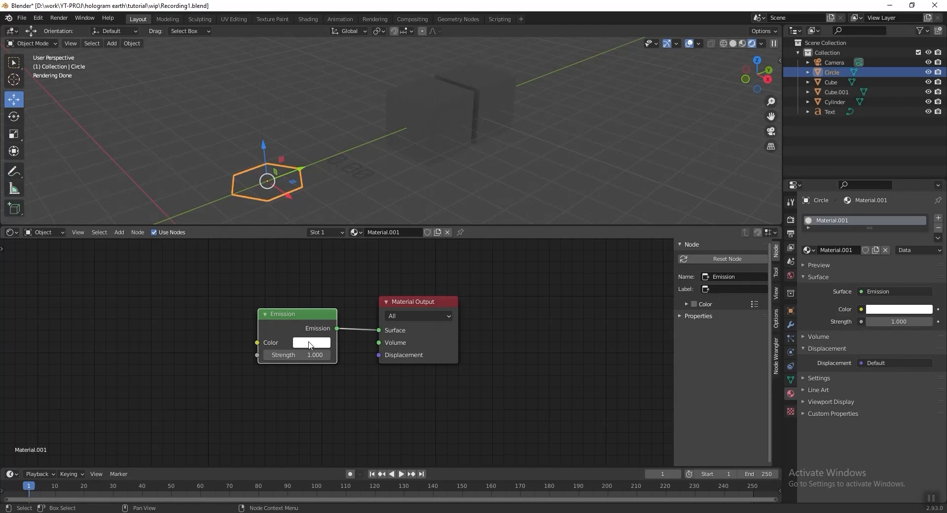
- Set the hexagon's emission colour to hex FF6837 and its strength to 4
click(312, 342)
click(369, 274)
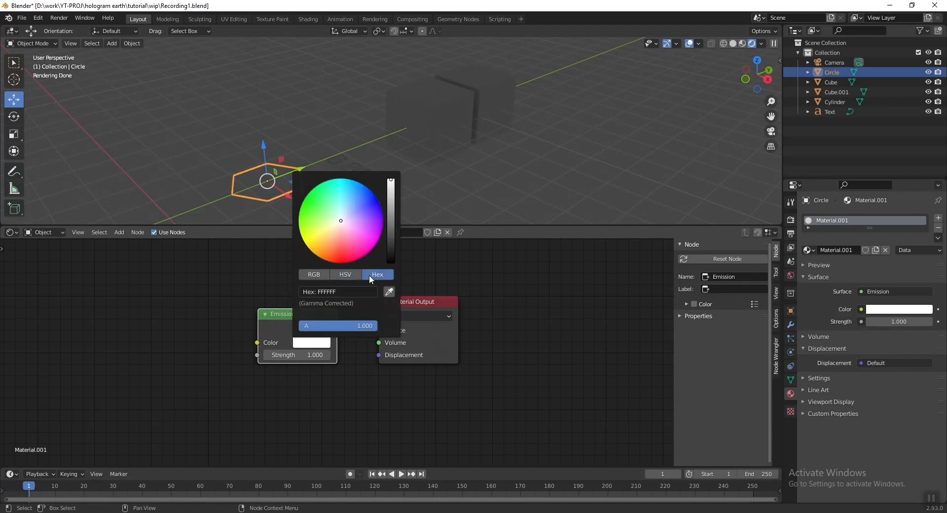
click(341, 291)
text(FF)
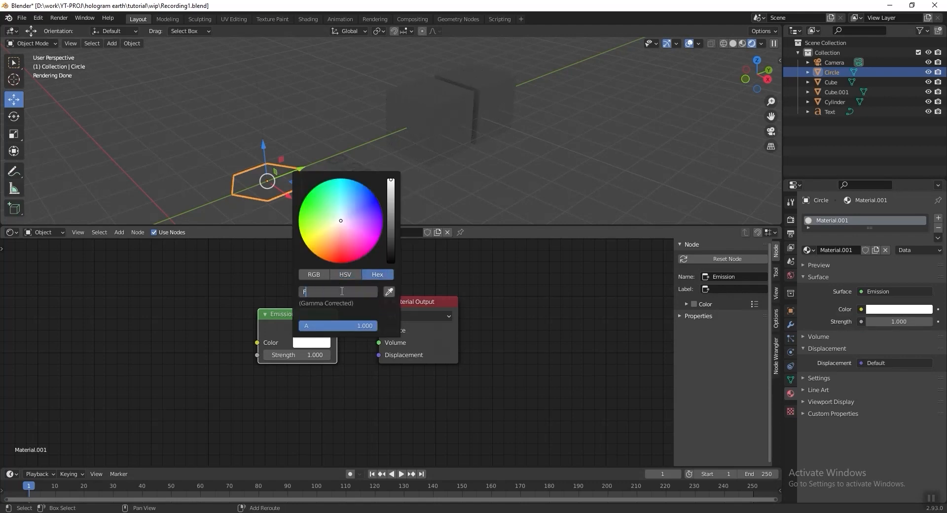
text(6837)
key(Return)
middle_drag(405, 394, 439, 384)
double_click(332, 343)
text(4)
key(Return)
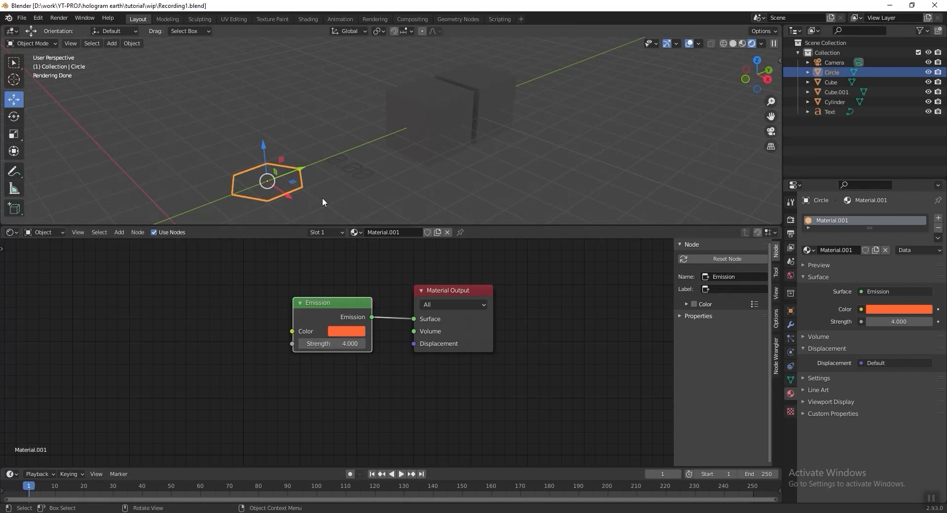
- Copy the hexagon's material and paste it into a new material on the thin vertical cylinder
shift+click(262, 123)
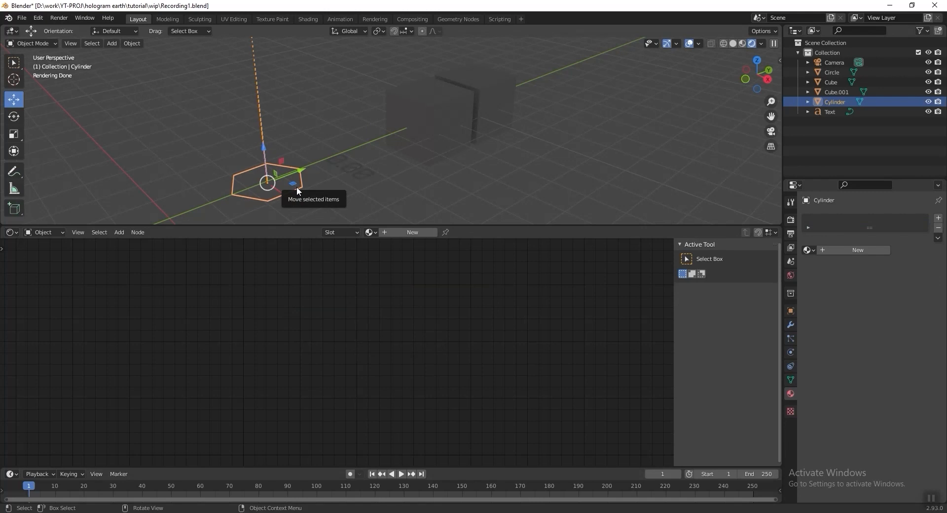
click(298, 187)
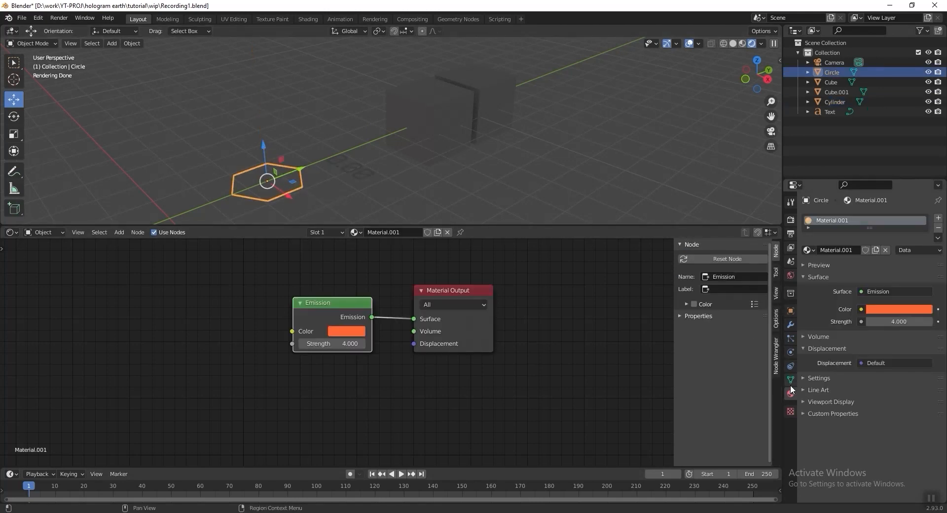
click(938, 238)
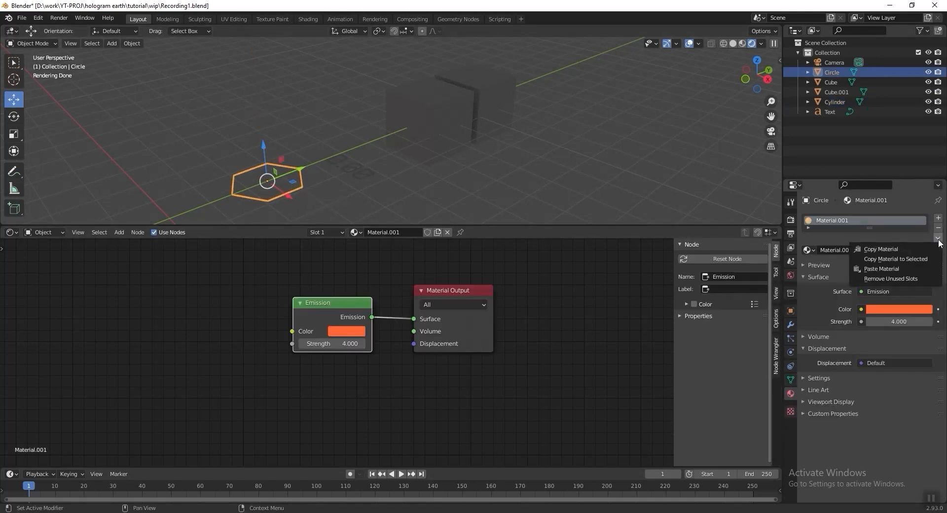
click(910, 247)
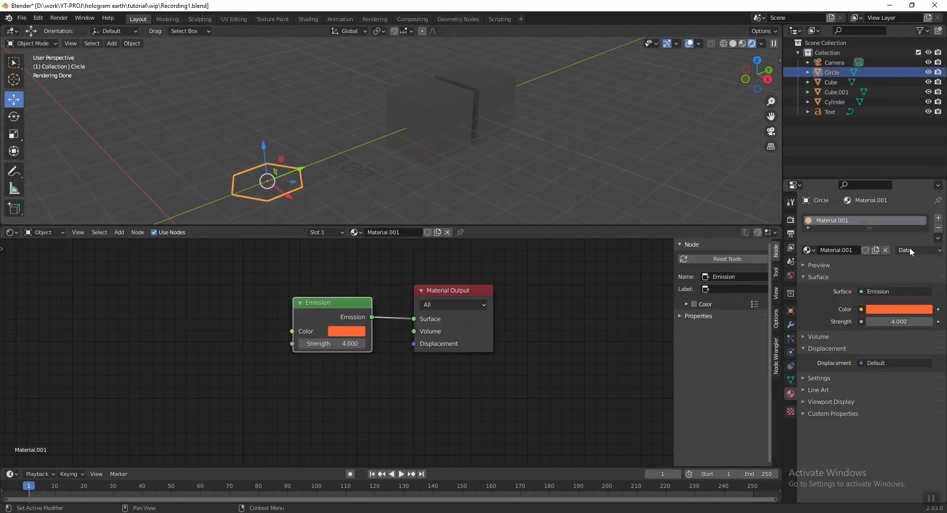
click(256, 102)
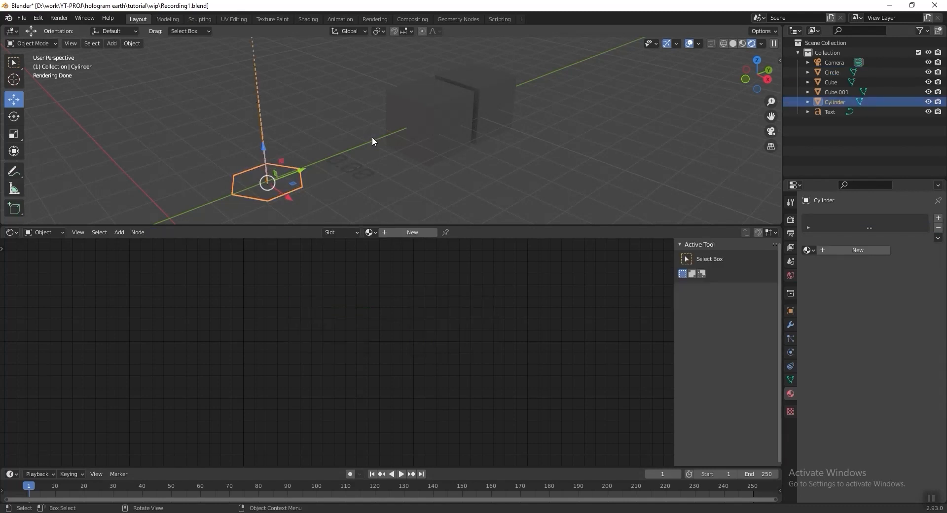
click(839, 251)
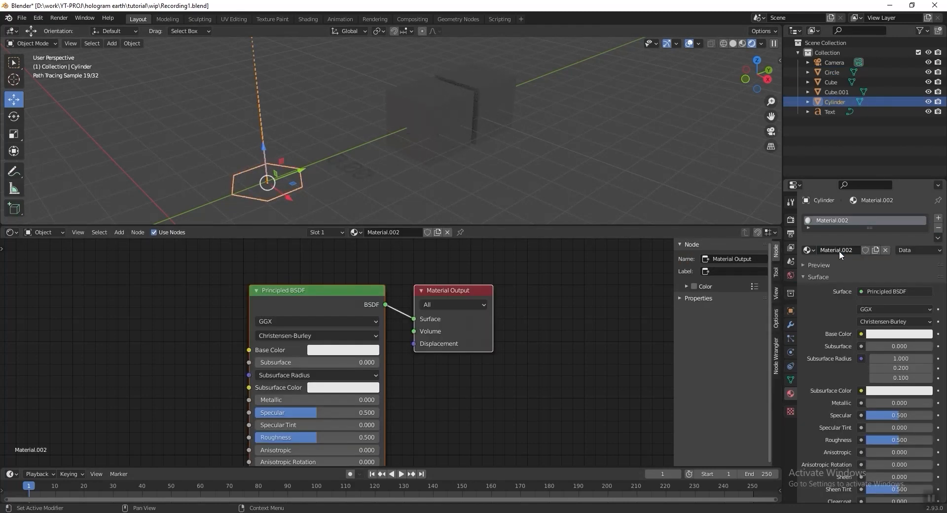
click(938, 237)
click(900, 267)
- Change the cylinder's emission colour to white, then deselect the cylinder
middle_drag(321, 148, 294, 139)
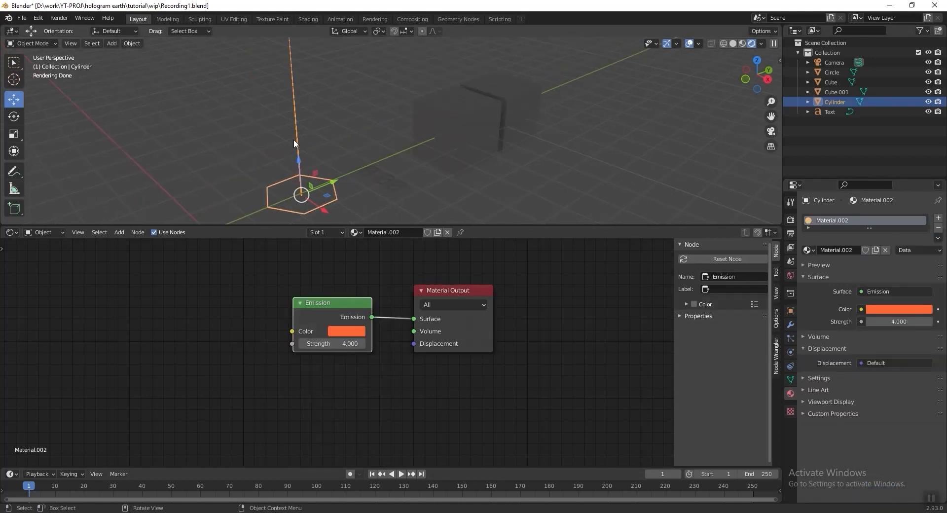
click(359, 333)
click(374, 212)
drag(426, 208, 427, 171)
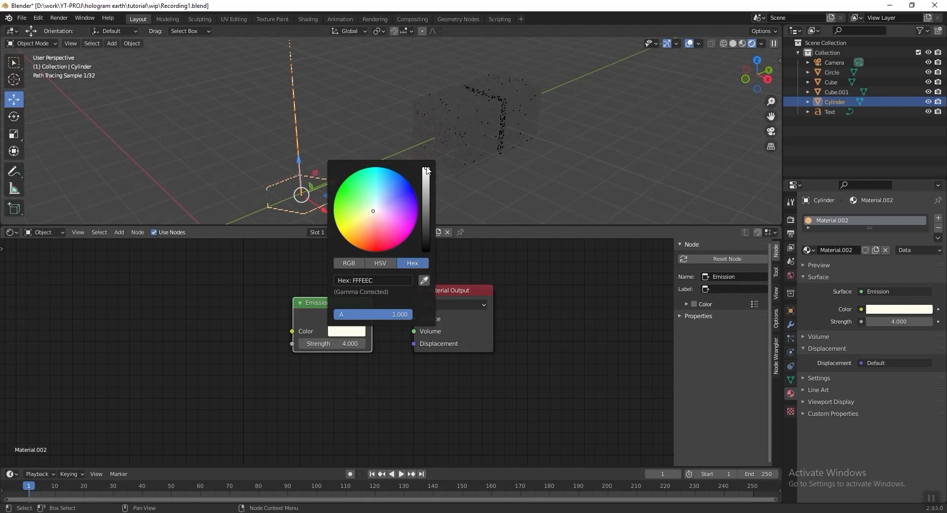
click(354, 260)
drag(383, 302, 412, 303)
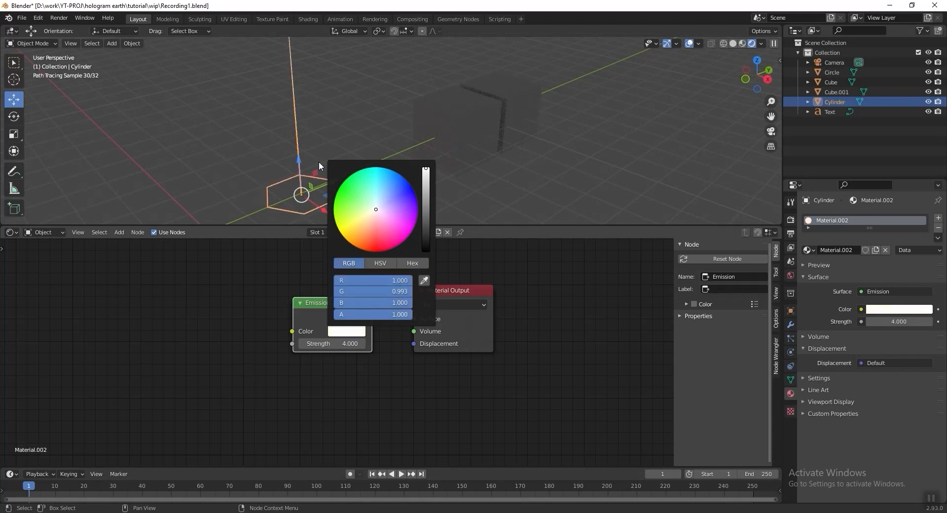
click(321, 144)
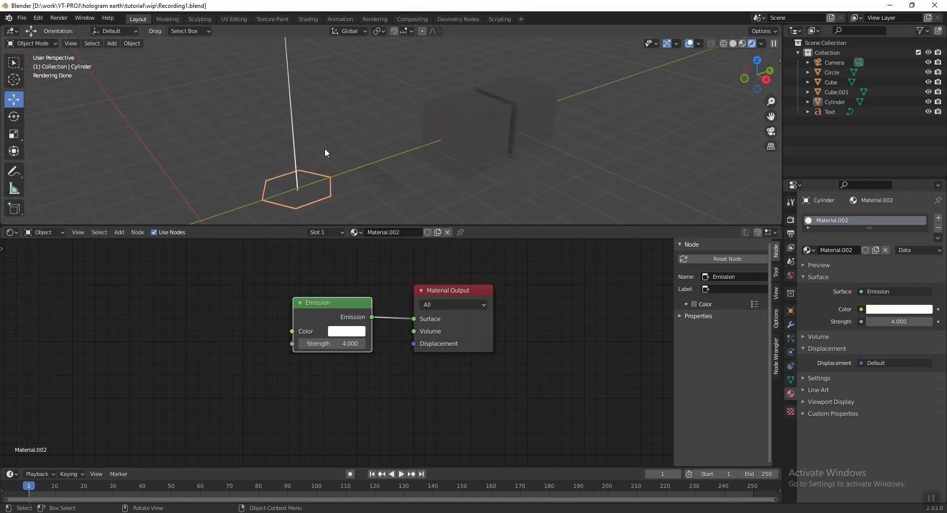
- Join the hexagon and the cylinder into one object and rename it Hexagon
drag(323, 143, 261, 193)
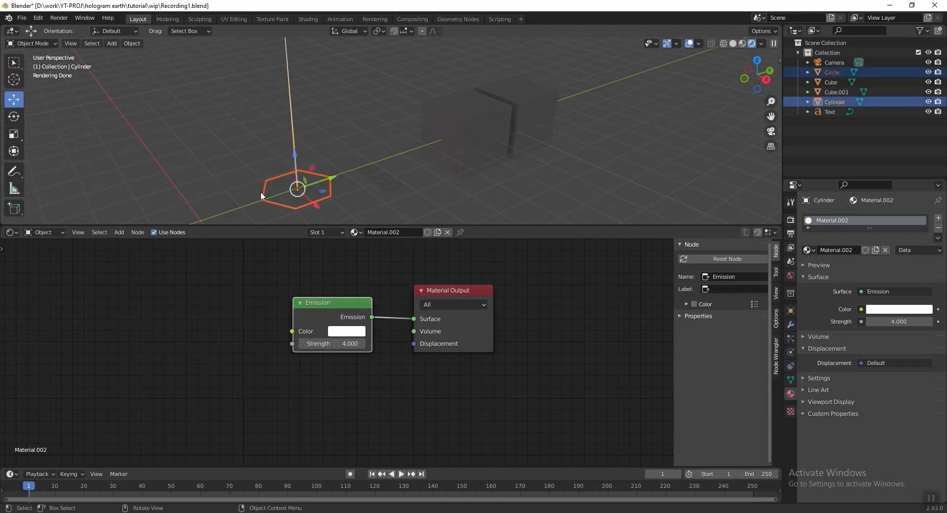
key(ctrl+j)
double_click(835, 94)
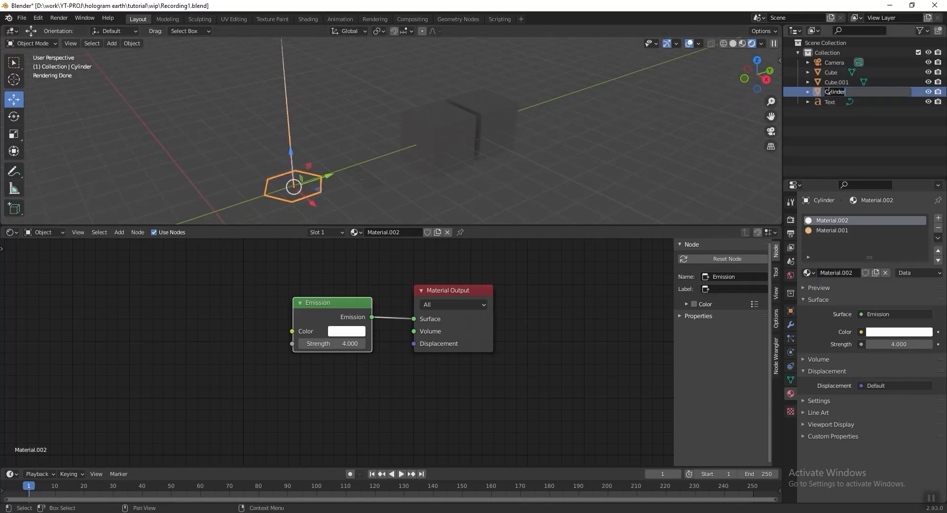
text(Hexagon)
key(Return)
- Switch the viewport to material preview and paste the copied orange emission material into a new material on the 0.00 text
click(743, 44)
click(375, 164)
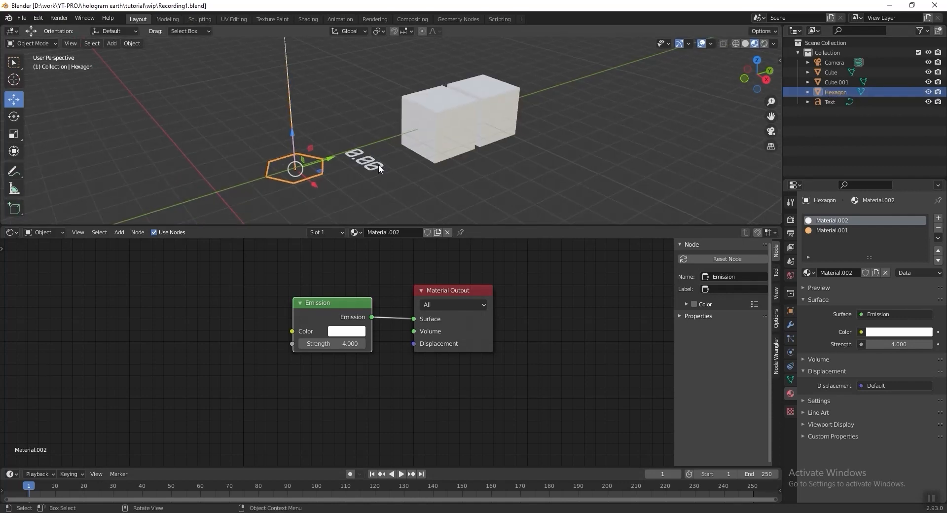
shift+middle_drag(444, 164, 433, 164)
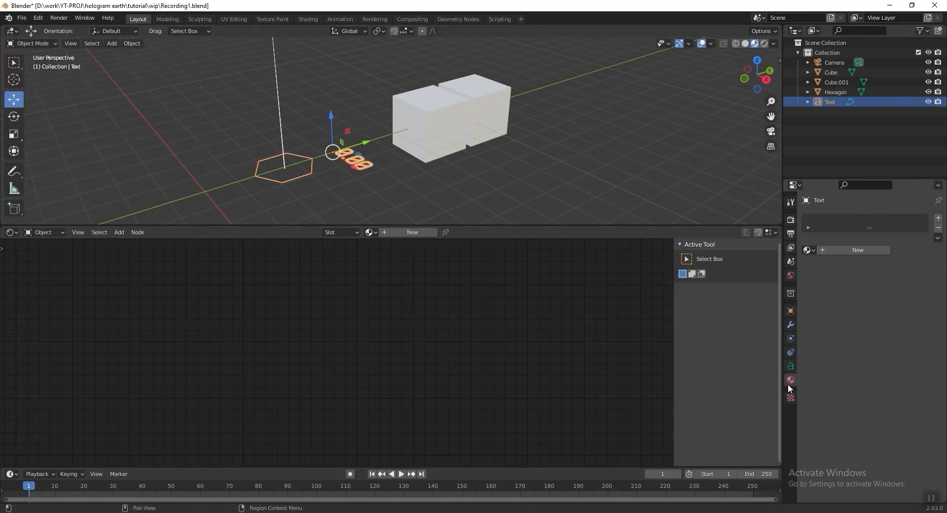
click(868, 250)
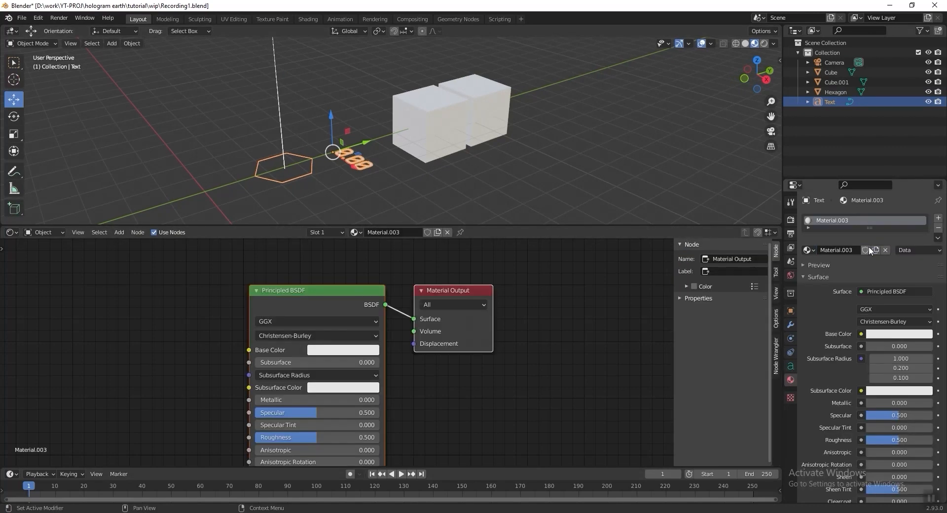
click(938, 238)
click(898, 268)
- Return the viewport to rendered shading and set the 0.00 text's emission colour to white with R, G and B at 1.000
key(alt+a)
scroll(373, 163, up, 2)
middle_drag(361, 151, 379, 166)
click(764, 44)
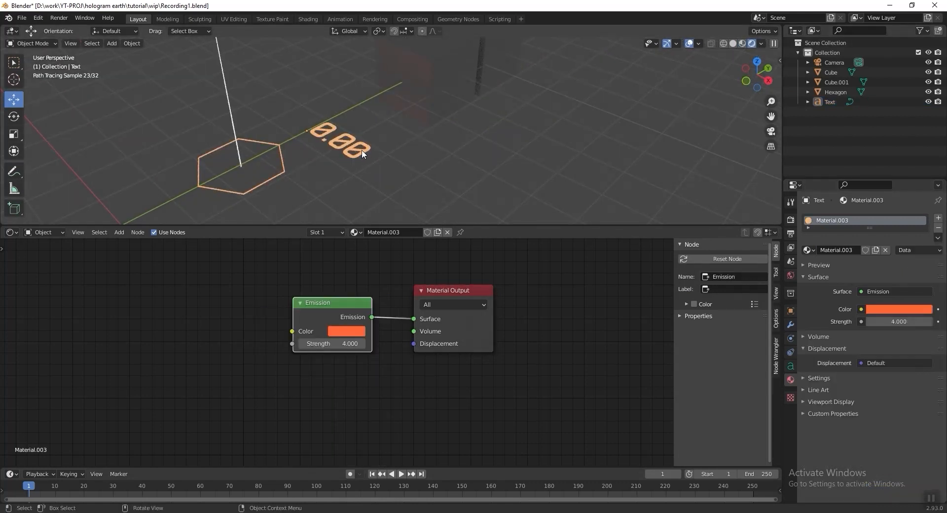
click(328, 141)
click(354, 328)
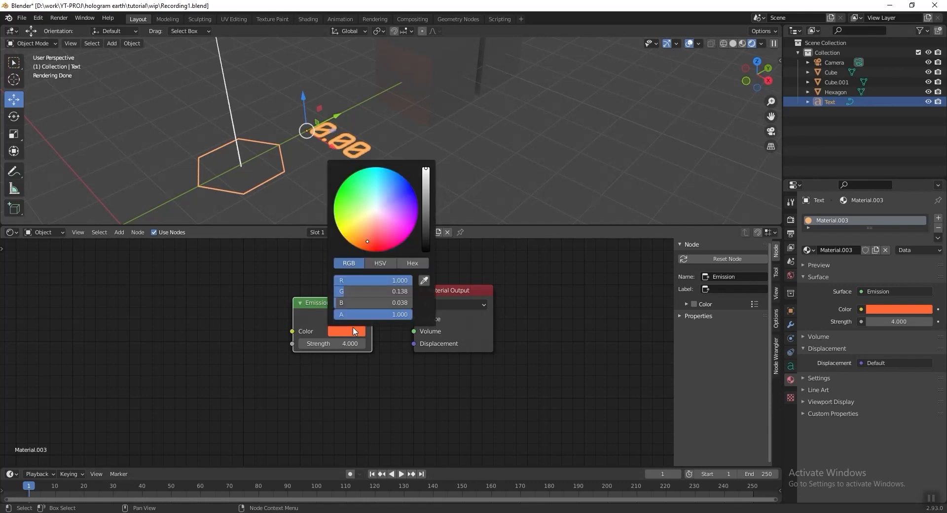
click(374, 212)
drag(370, 291, 412, 303)
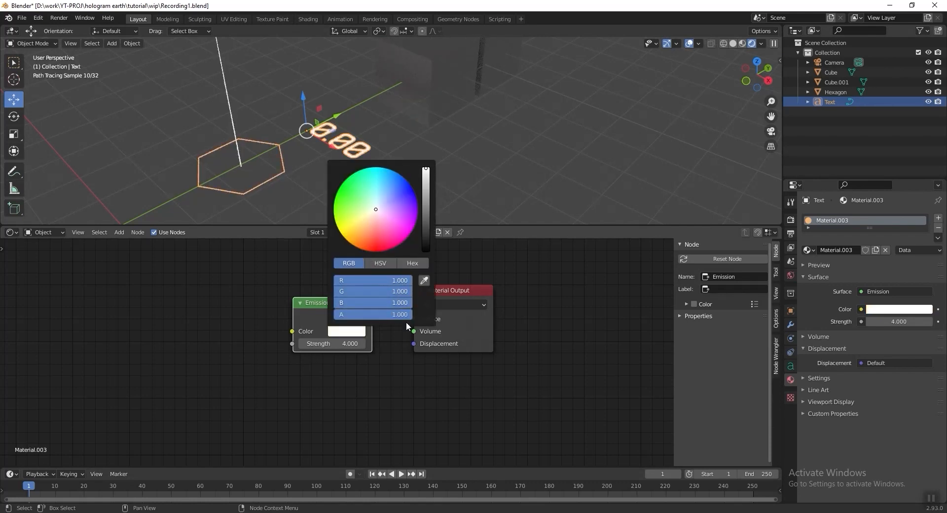
- Rename the text object as Counter Numbers
double_click(829, 100)
text(Counter Numbers)
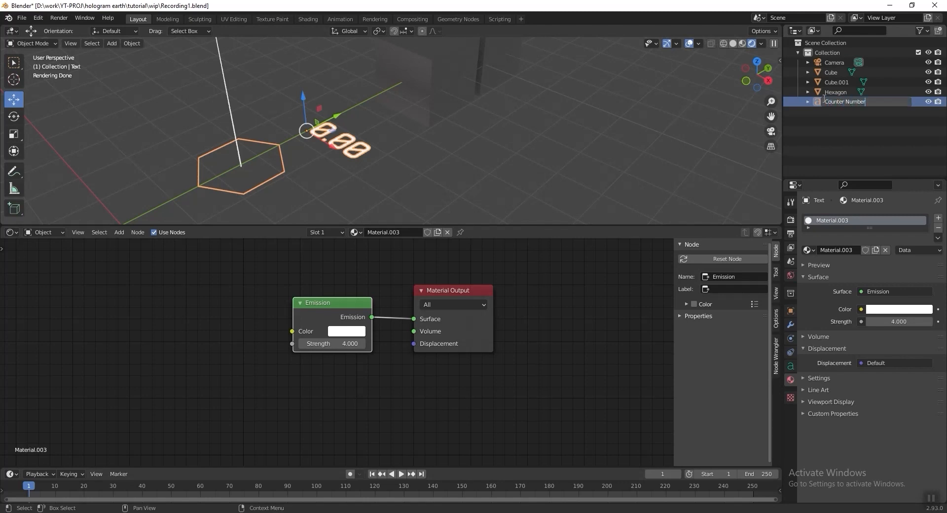
key(Return)
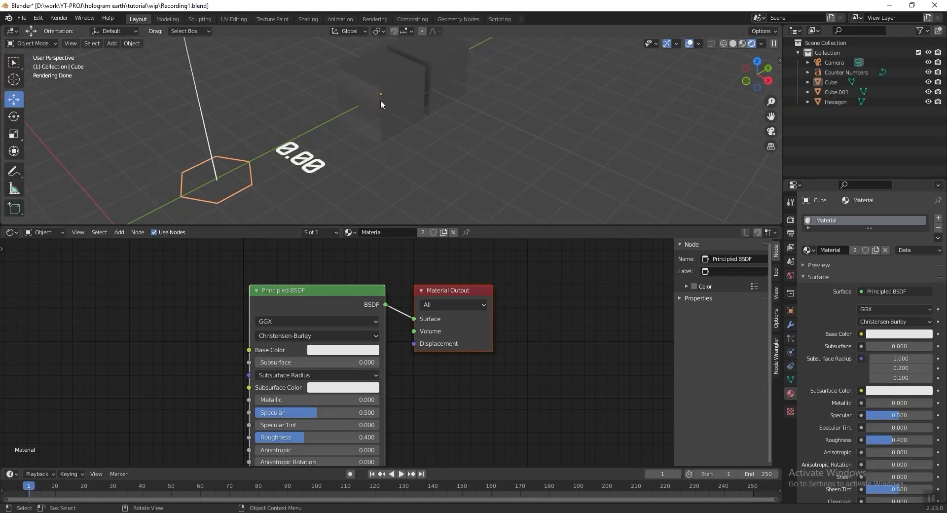
- Select the cube nearest the 0.00 text and paste the copied emission material into its material
click(386, 105)
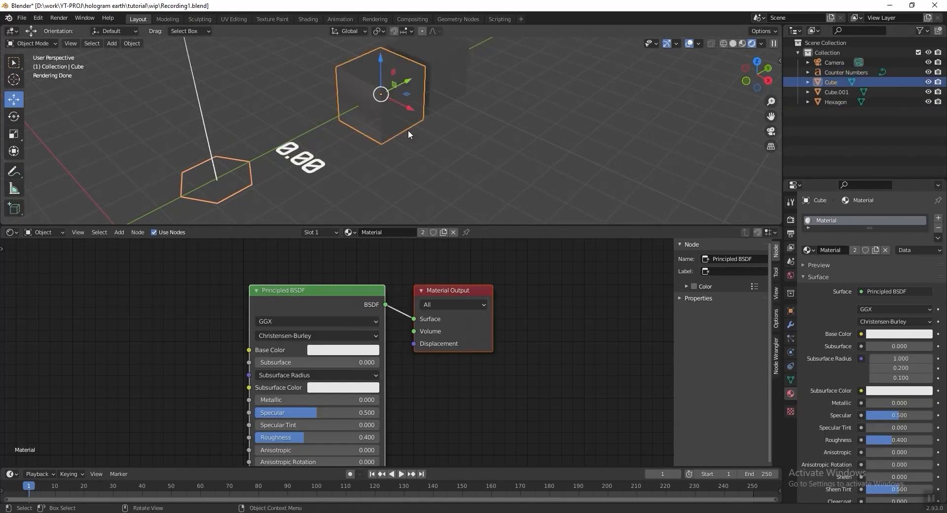
click(939, 240)
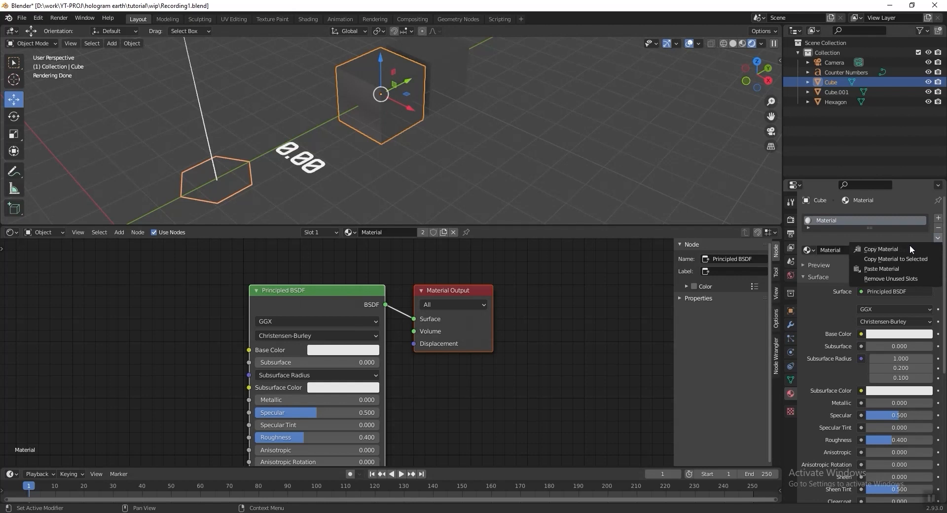
click(884, 268)
- Set the cube's emission colour to hex 0F3066 and its strength to 2
click(339, 332)
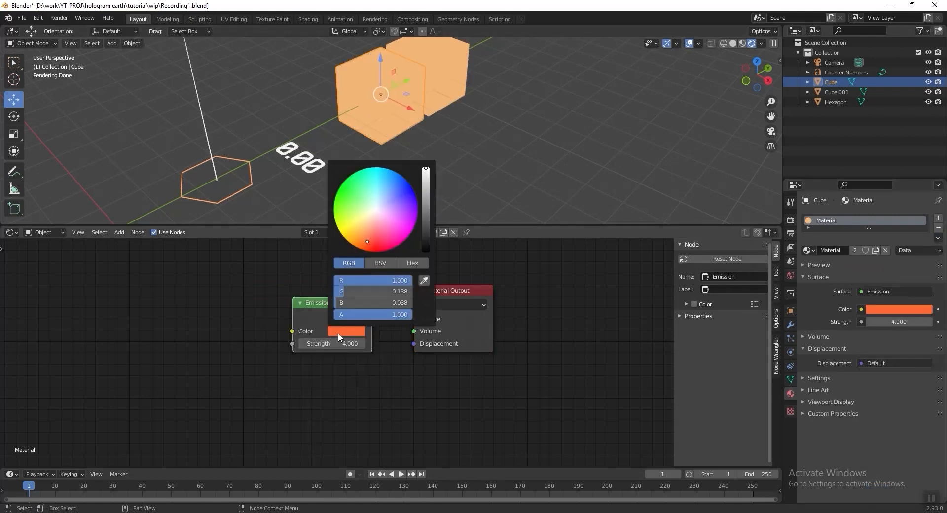
click(412, 263)
click(369, 280)
text(0F3066)
key(Return)
middle_drag(394, 385, 387, 389)
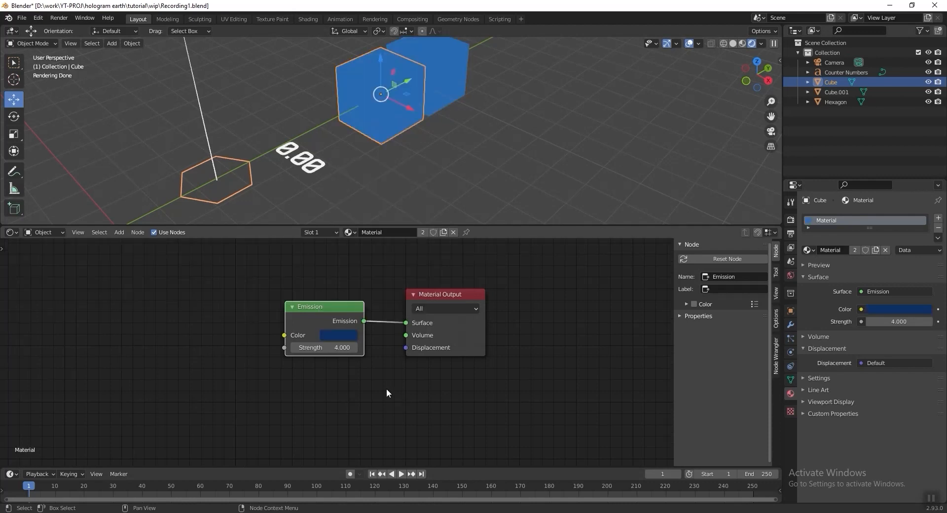
click(306, 351)
text(2)
key(Return)
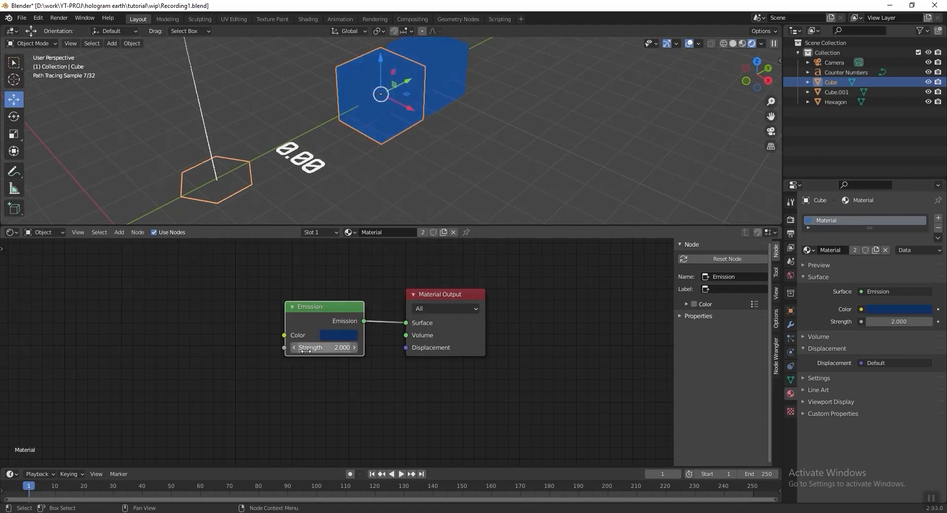
- Rename the selected cube as Earth Base
double_click(832, 82)
text(Earth)
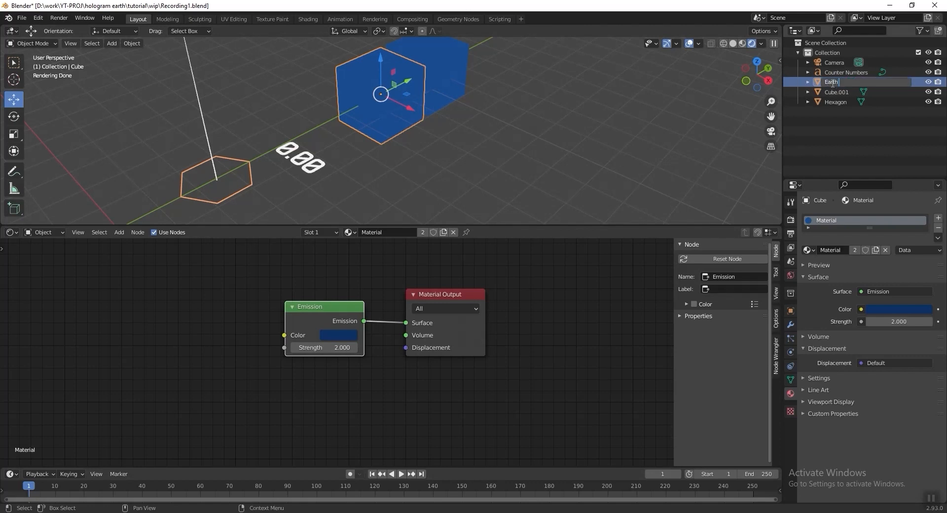
text( Base)
key(Return)
middle_drag(498, 158, 468, 157)
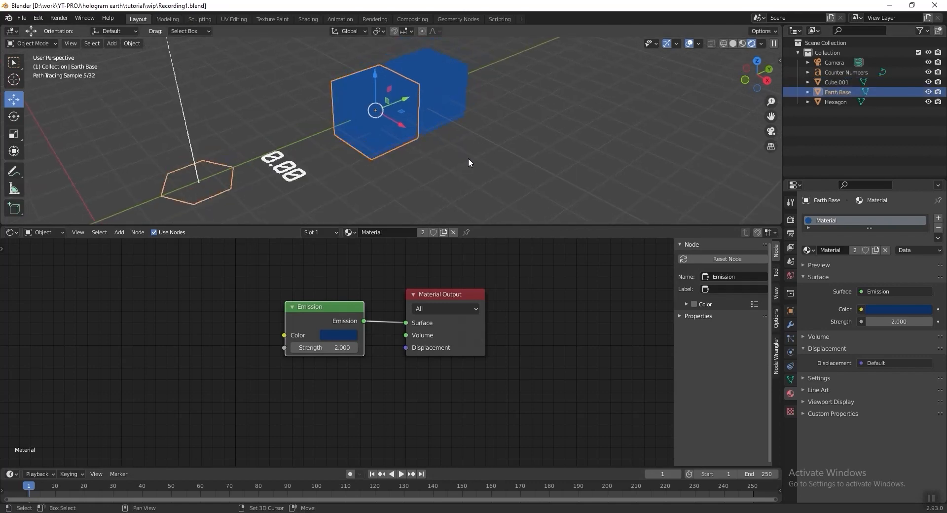
- Give the cube farthest from the 0.00 text a new material in place of the shared one and paste the copied emission material into it
click(451, 101)
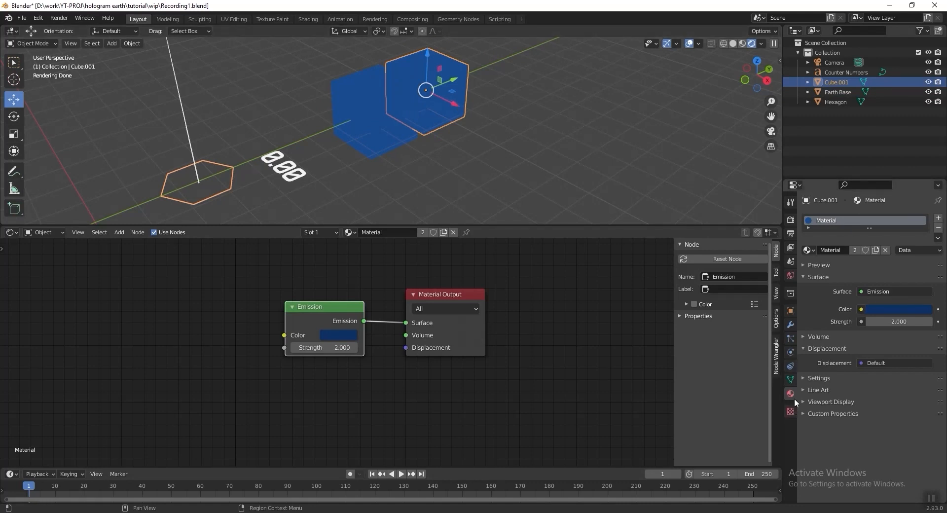
click(938, 229)
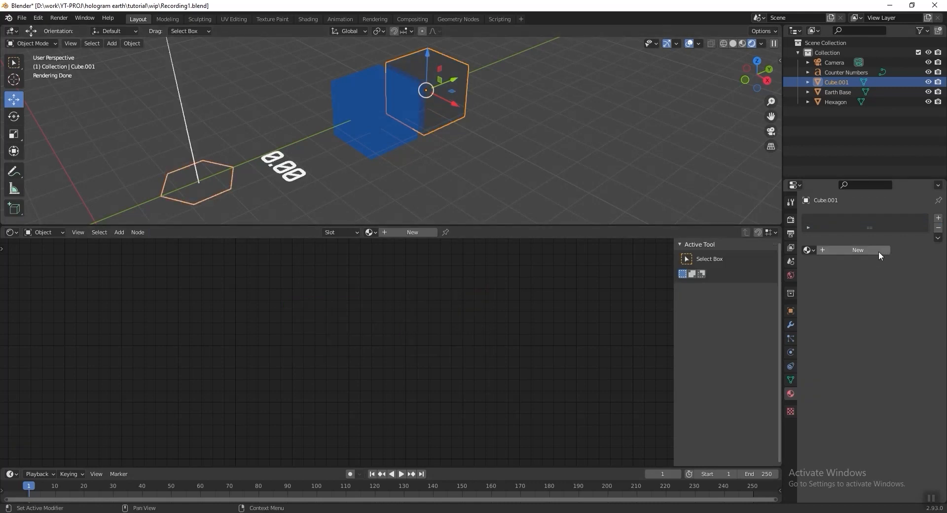
click(877, 249)
click(895, 292)
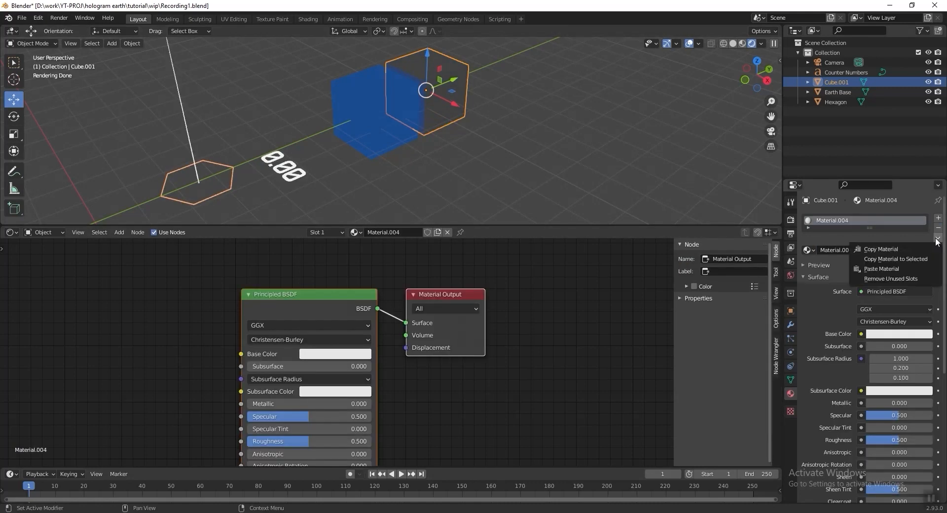
click(901, 262)
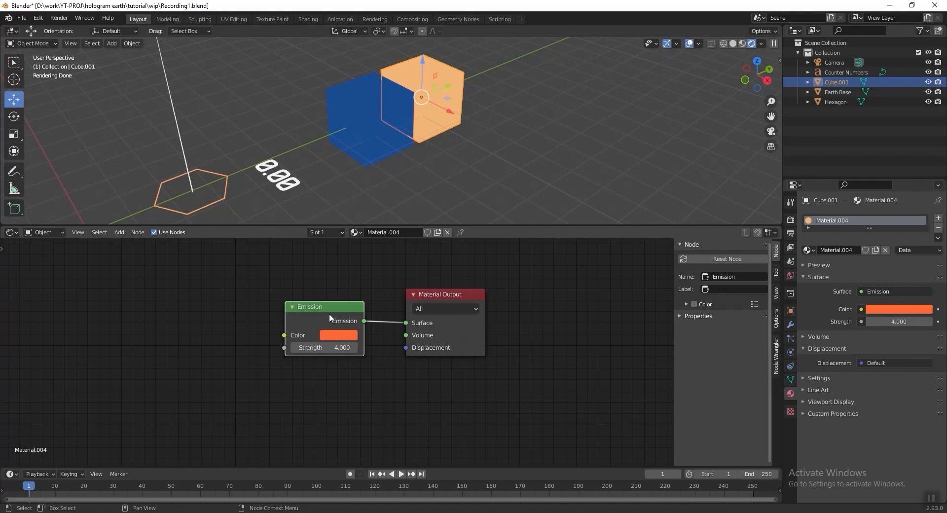
- Change the selected cube's emission colour to a light blue and set its strength to 1
click(338, 335)
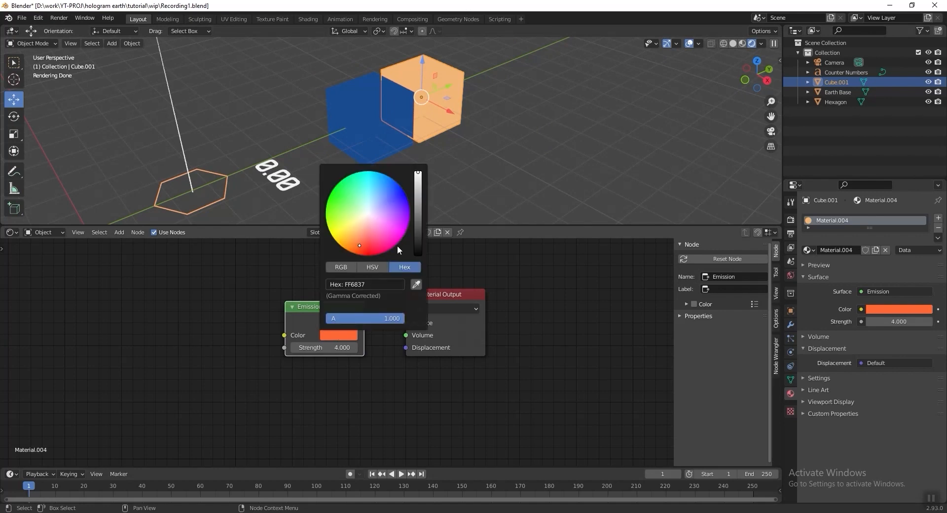
click(378, 206)
click(377, 206)
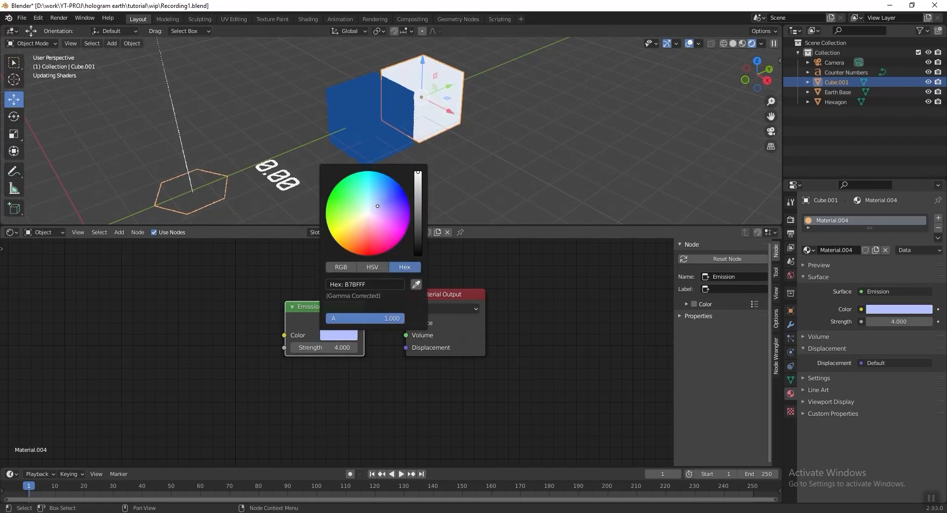
click(364, 284)
text(9E)
text(C6FF)
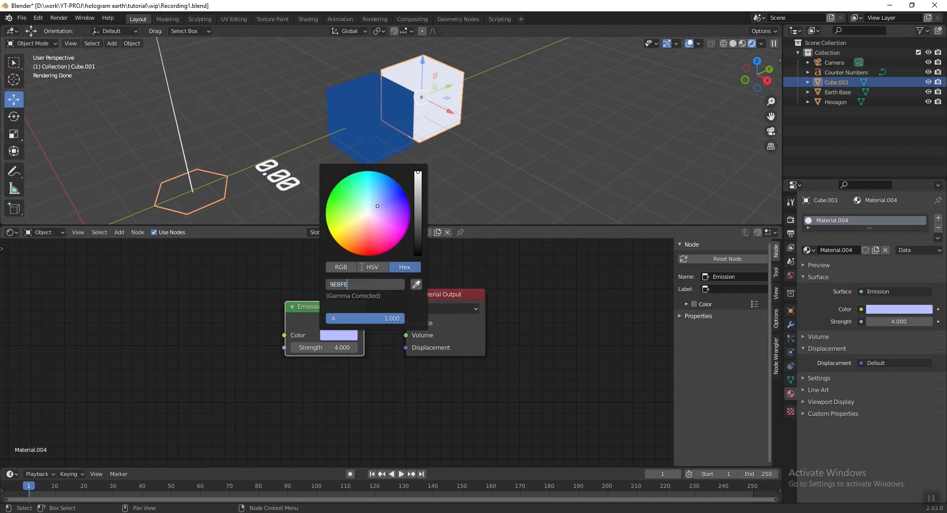
key(Return)
click(320, 344)
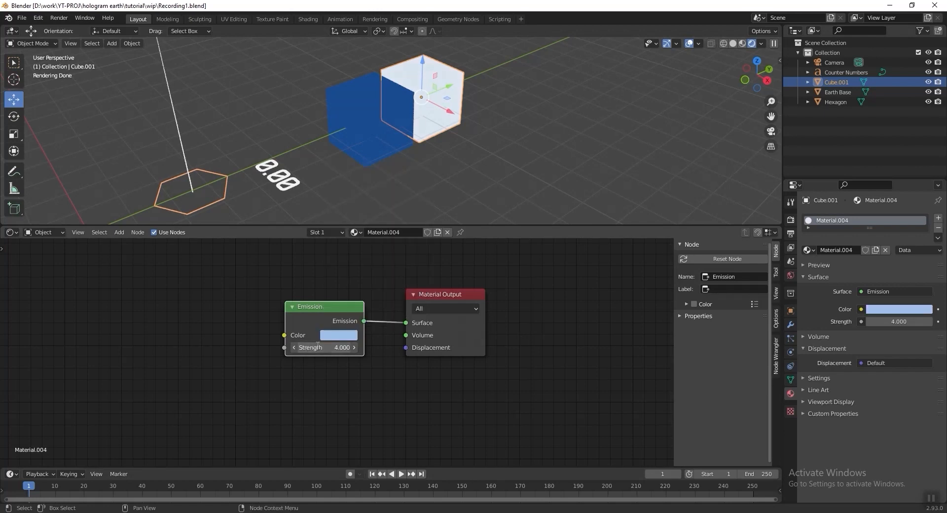
text(1)
key(Return)
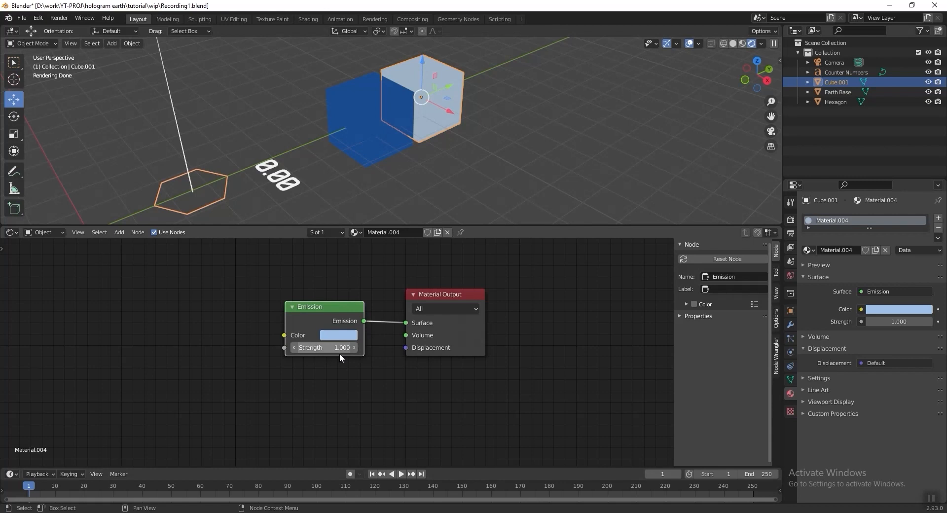
- Rename the selected cube as Earth Outline
middle_drag(509, 326, 495, 339)
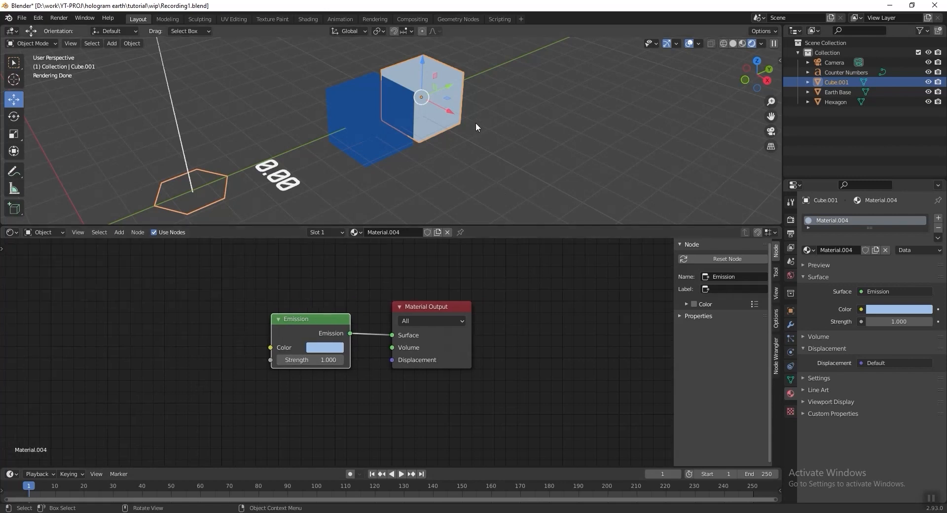
double_click(832, 81)
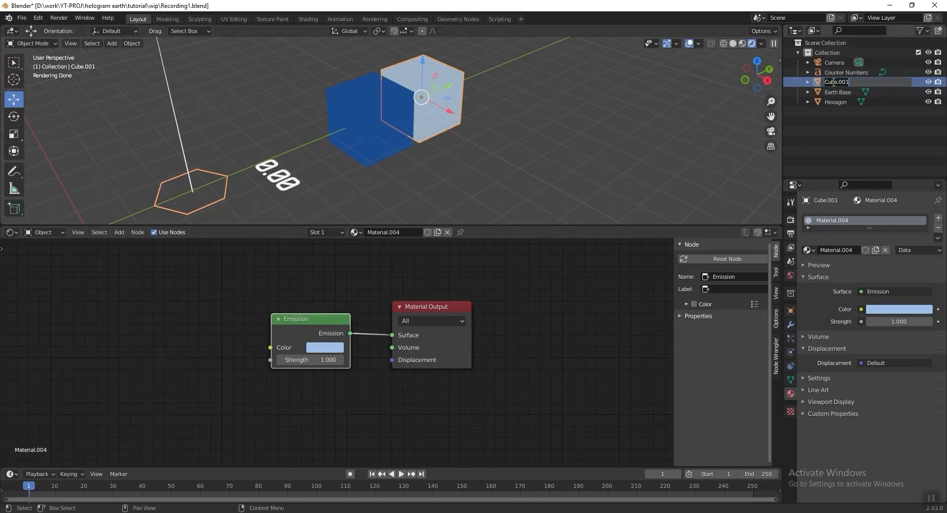
text(Earth Outline)
key(Return)
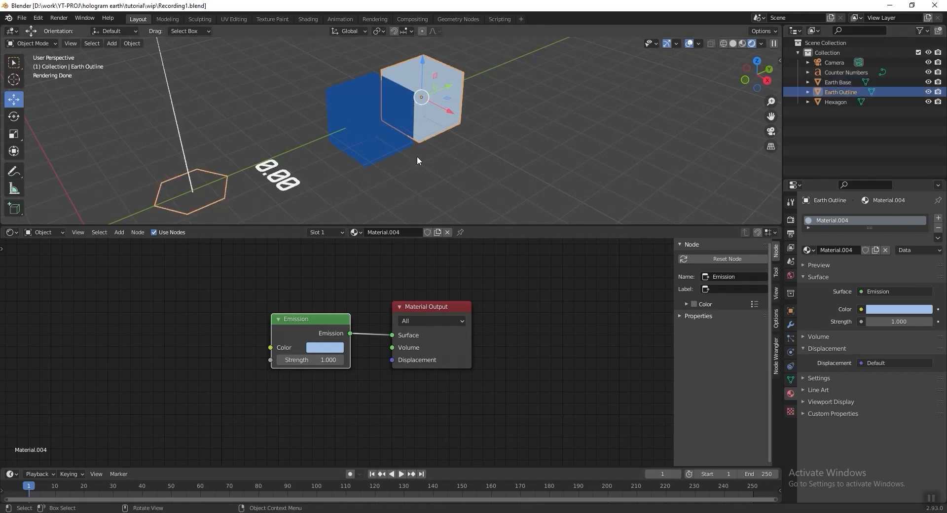
- Select the text, both cubes and the hexagon together and move them about 3.72 m along the Y axis
scroll(416, 156, down, 4)
drag(284, 77, 575, 168)
drag(394, 100, 449, 78)
scroll(519, 101, down, 1)
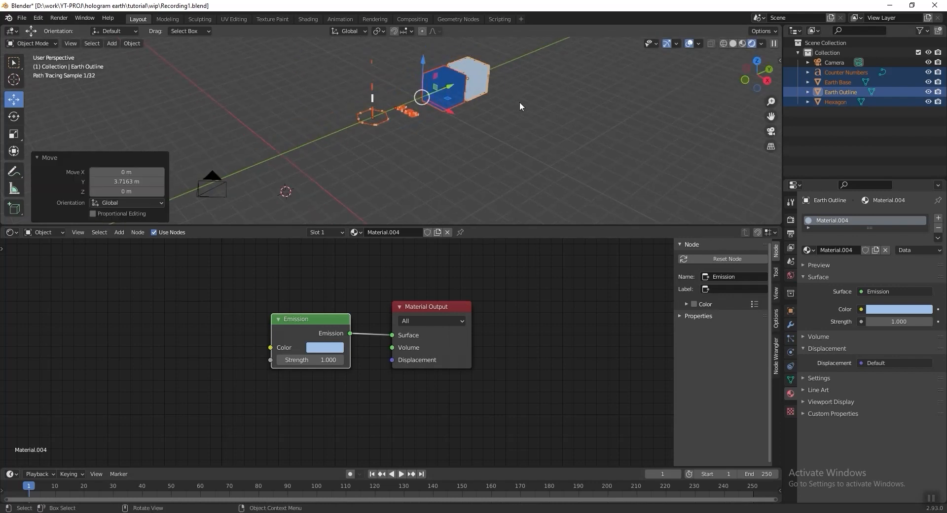
shift+middle_drag(519, 101, 529, 92)
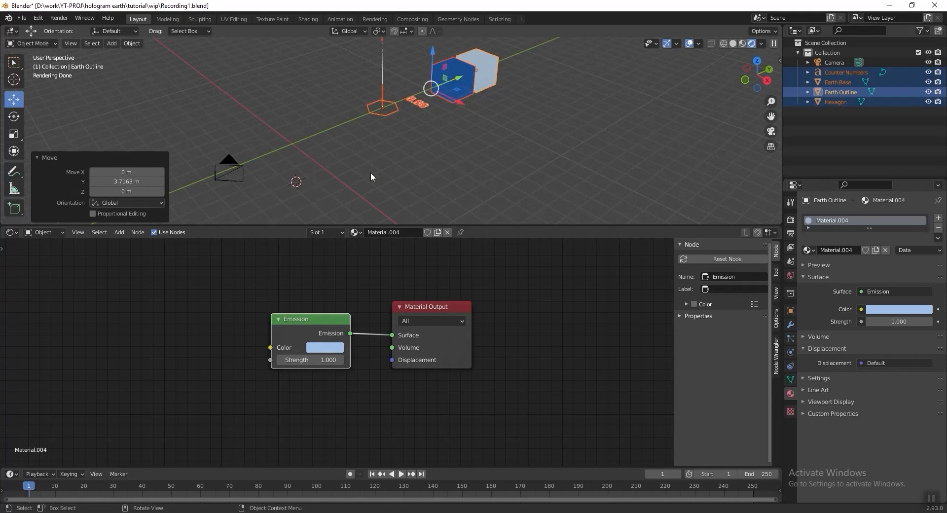
- Snap the 3D cursor to the world origin and add a UV sphere with a 2.6 m radius there
key(shift+s)
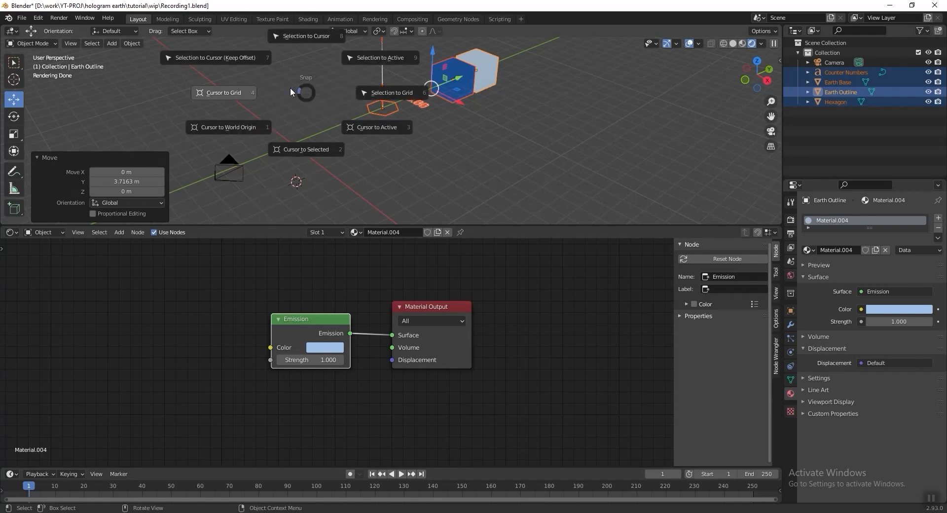
click(235, 128)
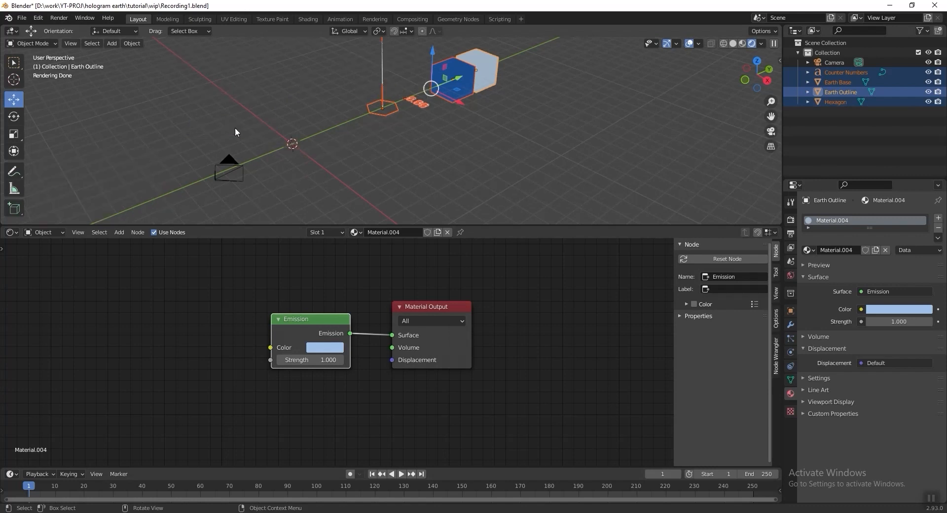
shift+middle_drag(235, 127, 261, 150)
key(shift+a)
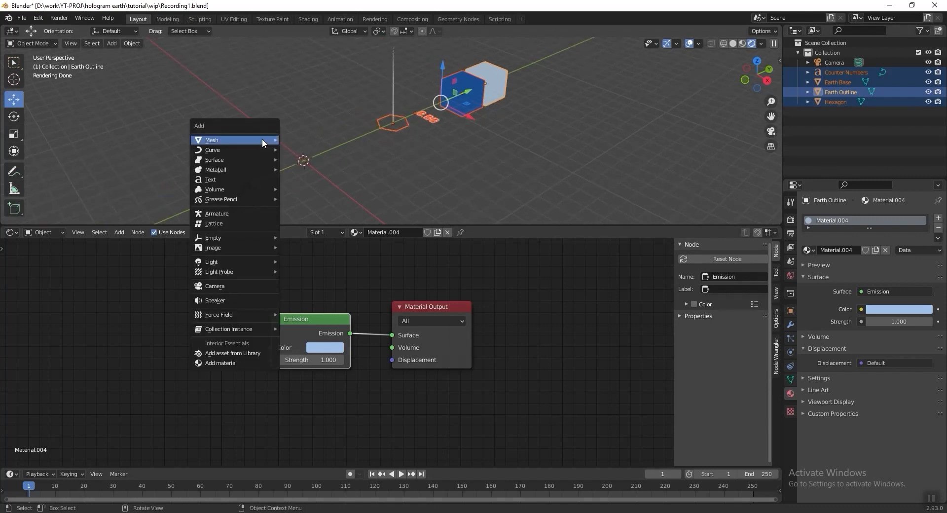
mouse_move(262, 139)
click(327, 167)
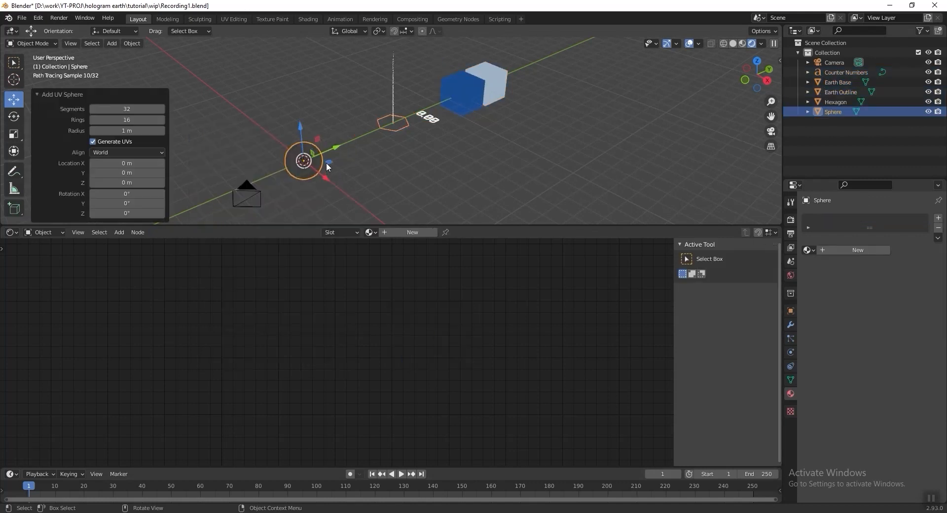
click(127, 131)
text(2.6)
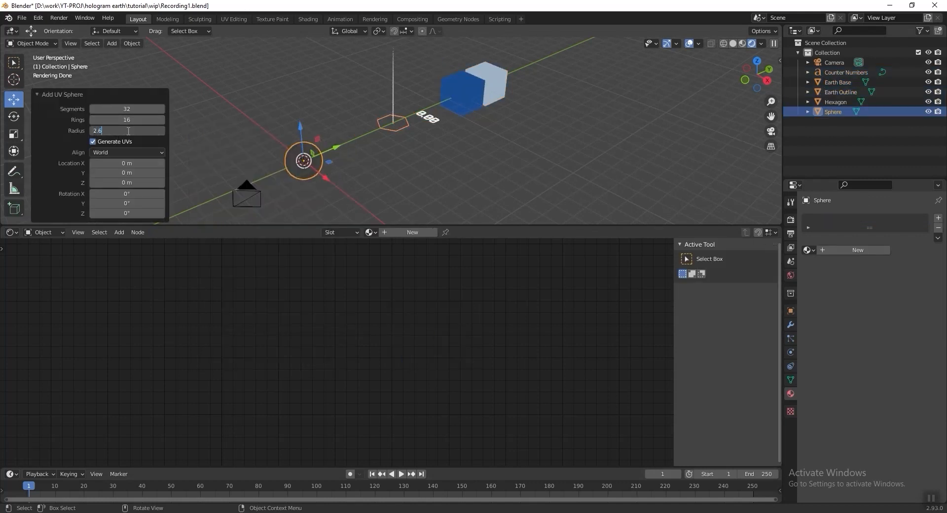
key(Return)
- Show the viewport in Material Preview and create a new geometry node tree for the sphere in the Geometry Node Editor
click(742, 43)
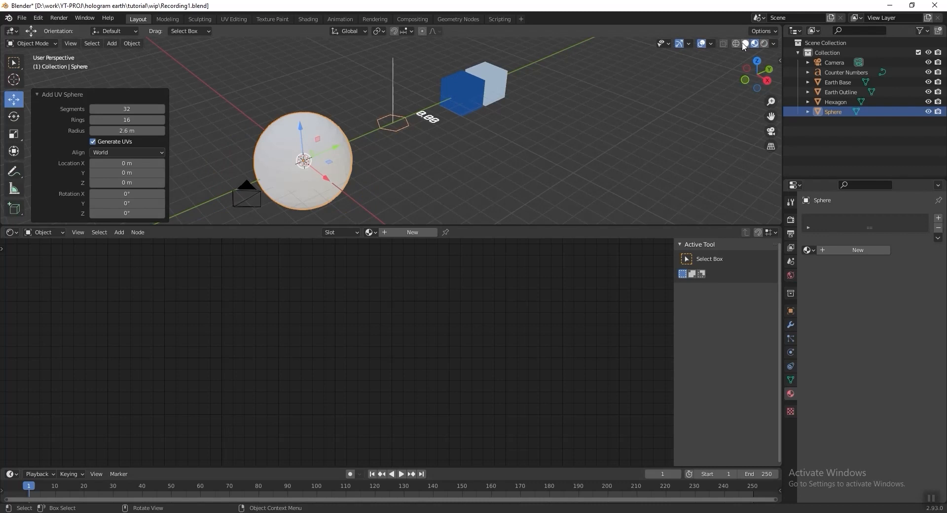
middle_drag(482, 184, 525, 177)
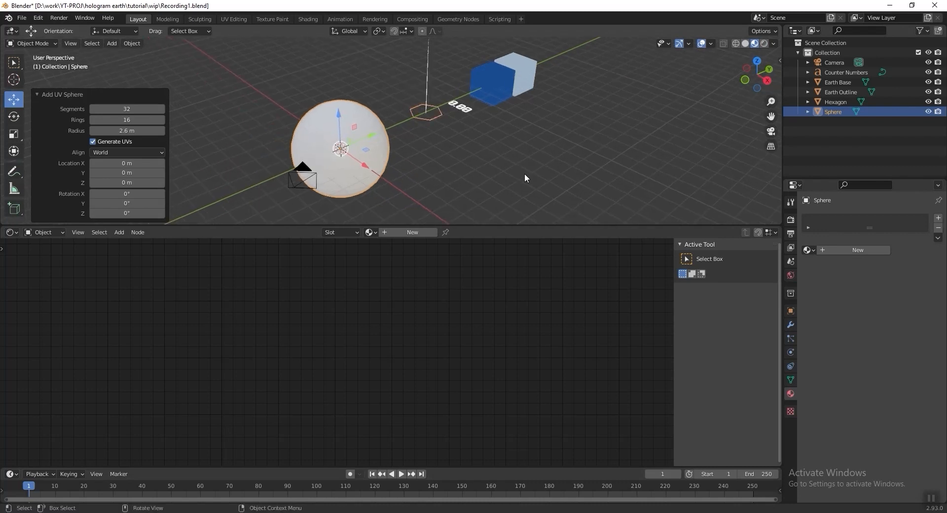
click(12, 231)
click(67, 325)
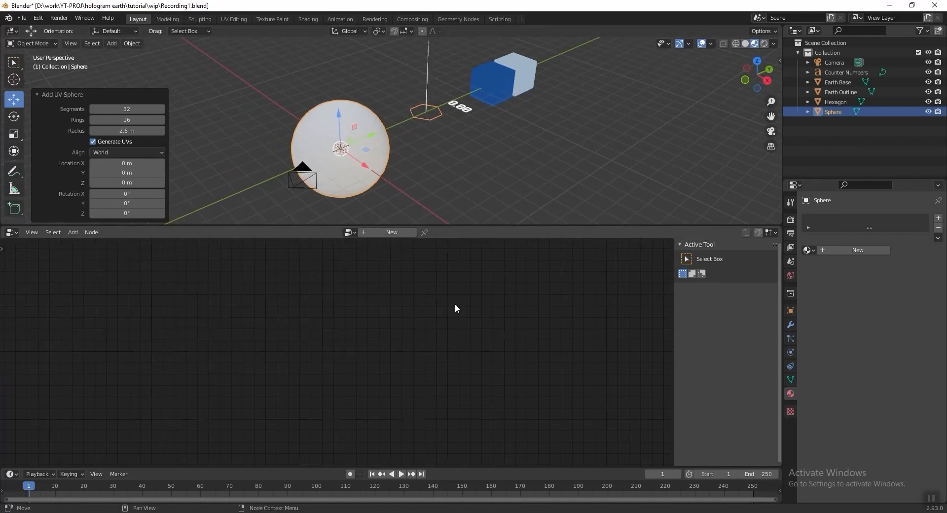
click(387, 233)
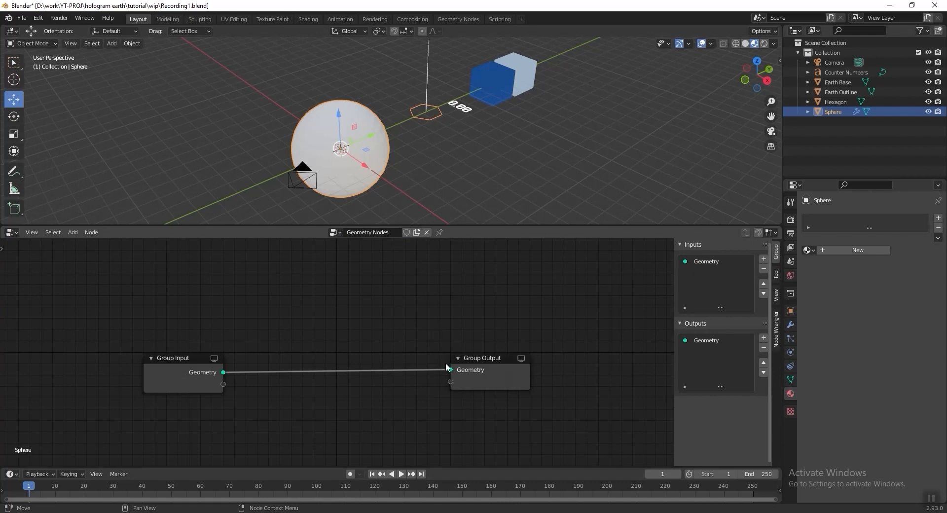
- Insert a Point Instance node between Group Input and Group Output and set its object to Earth Base
middle_drag(445, 363, 450, 342)
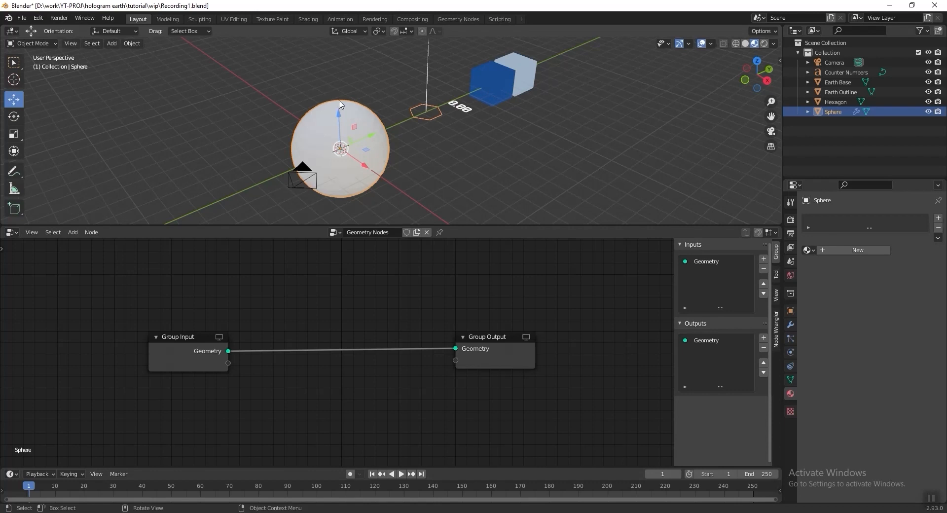
middle_drag(318, 392, 339, 338)
key(shift+a)
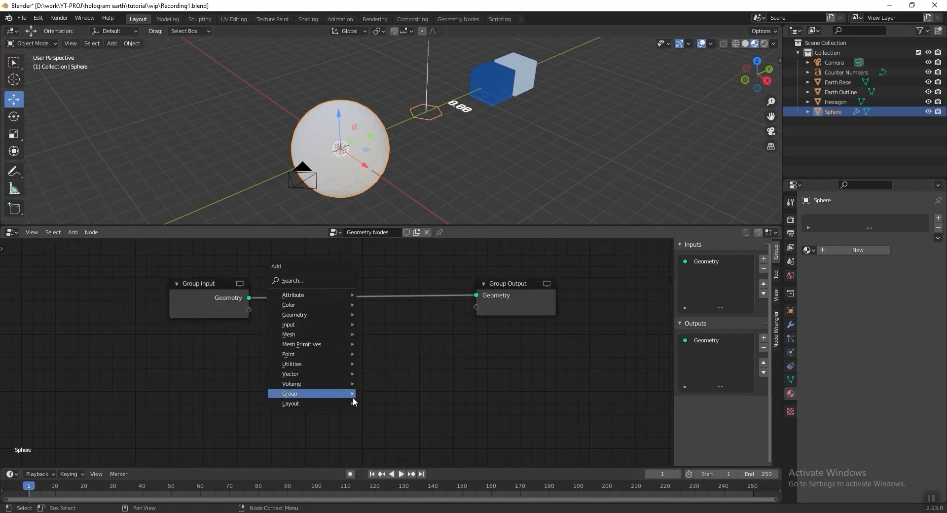
mouse_move(341, 353)
click(419, 376)
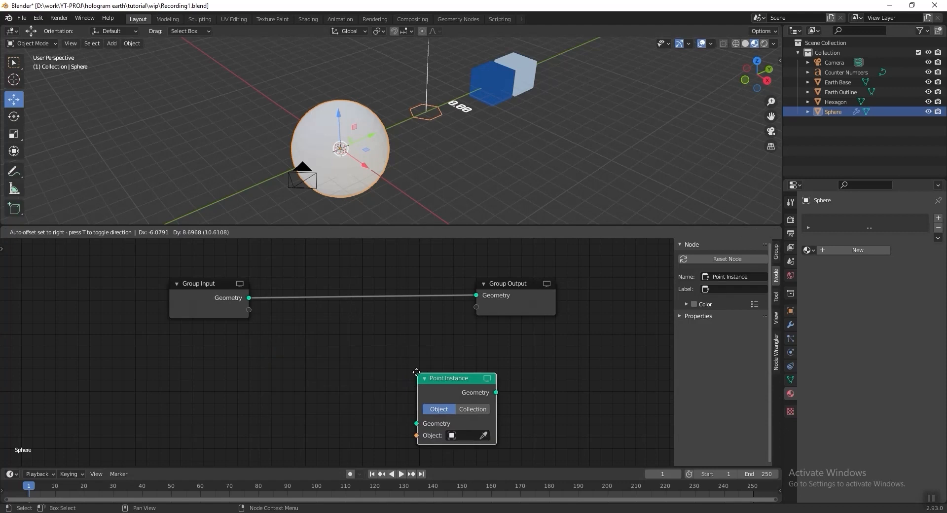
click(392, 280)
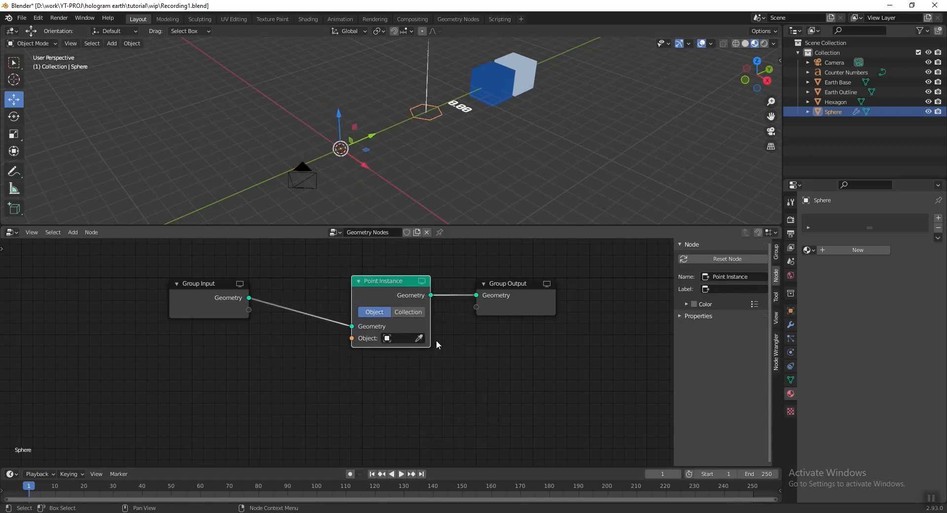
click(402, 337)
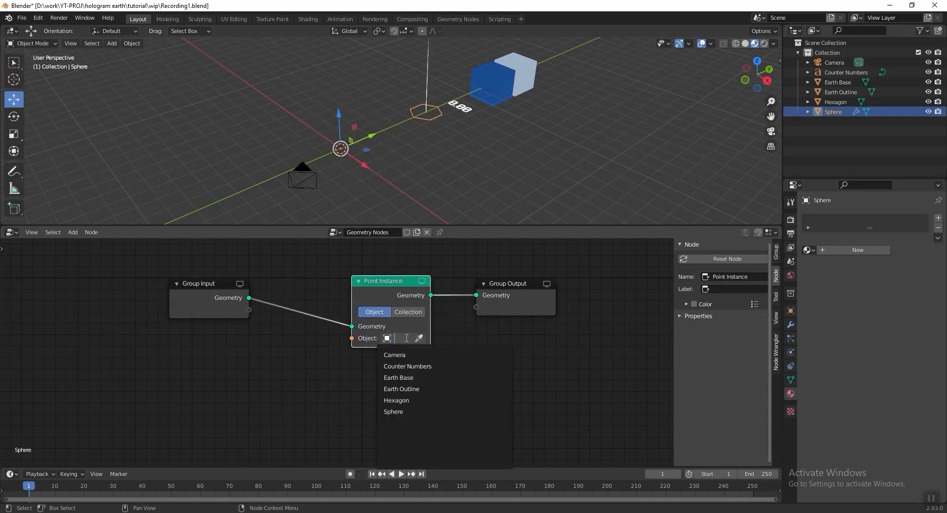
click(409, 377)
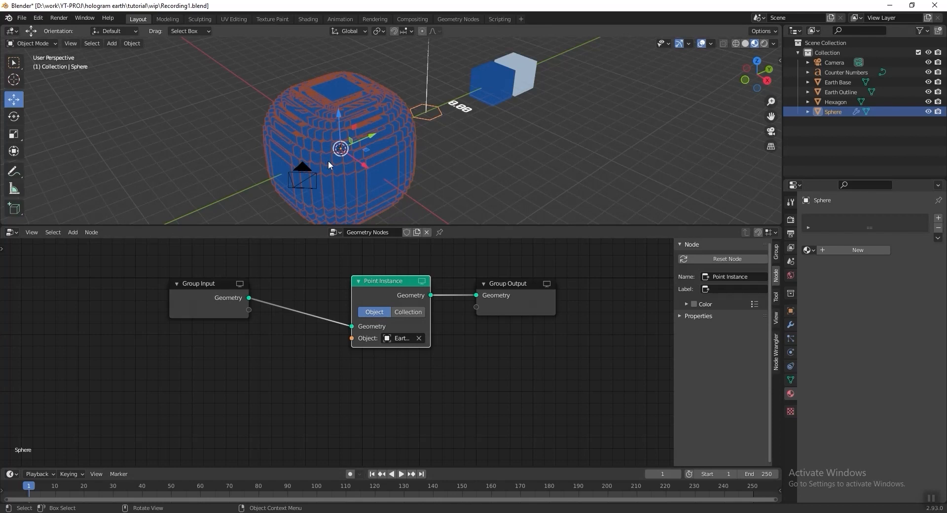
- Insert a Point Scale node between Group Input and Point Instance, with Group Input spaced clear of it
middle_drag(432, 388, 457, 364)
key(shift+a)
mouse_move(309, 351)
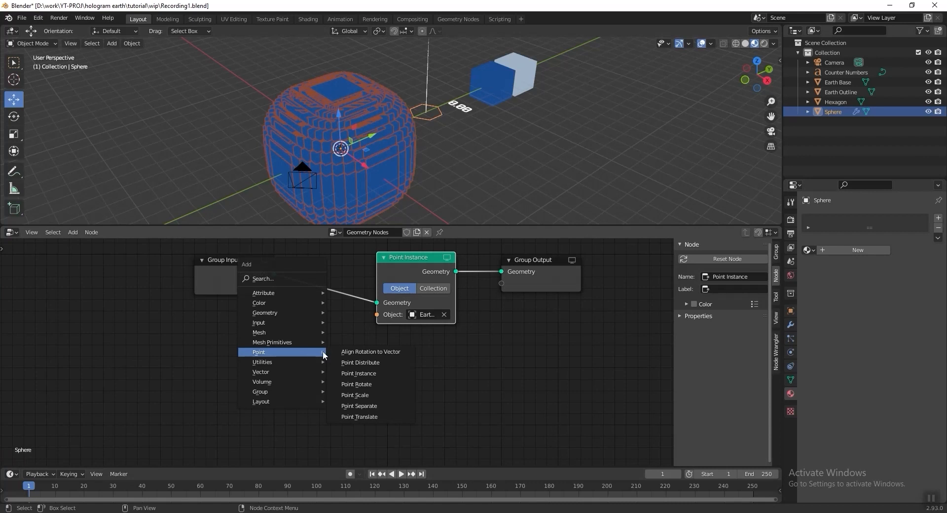
click(381, 392)
click(319, 259)
click(242, 266)
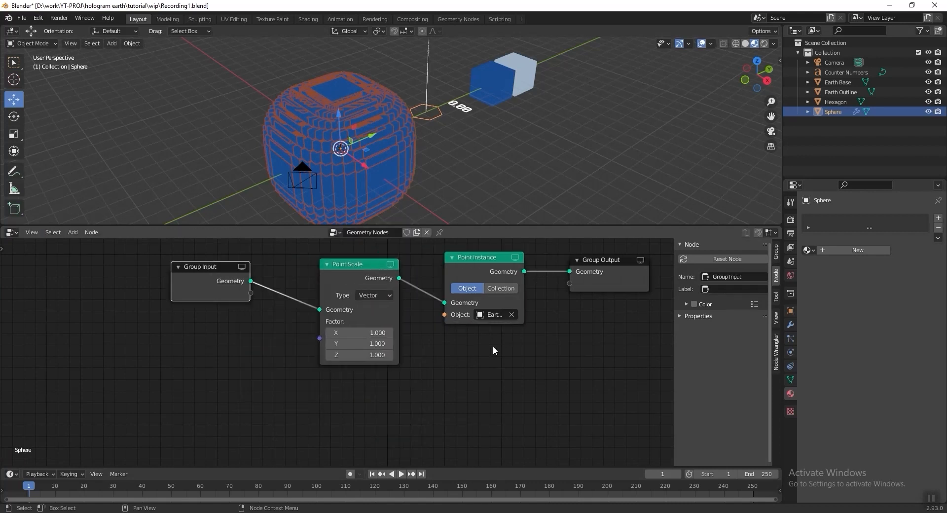
- Set the Point Scale node's type to Float and its factor to 0.1
click(380, 297)
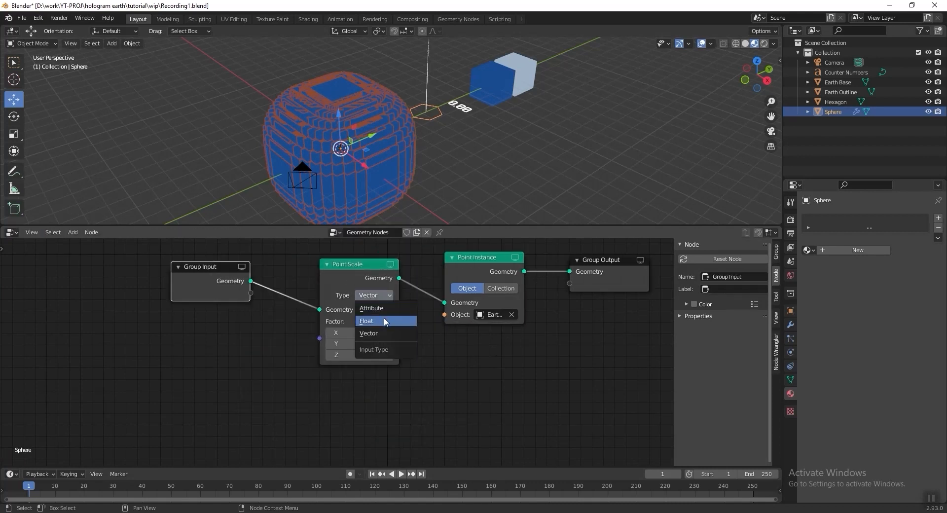
click(384, 317)
click(381, 321)
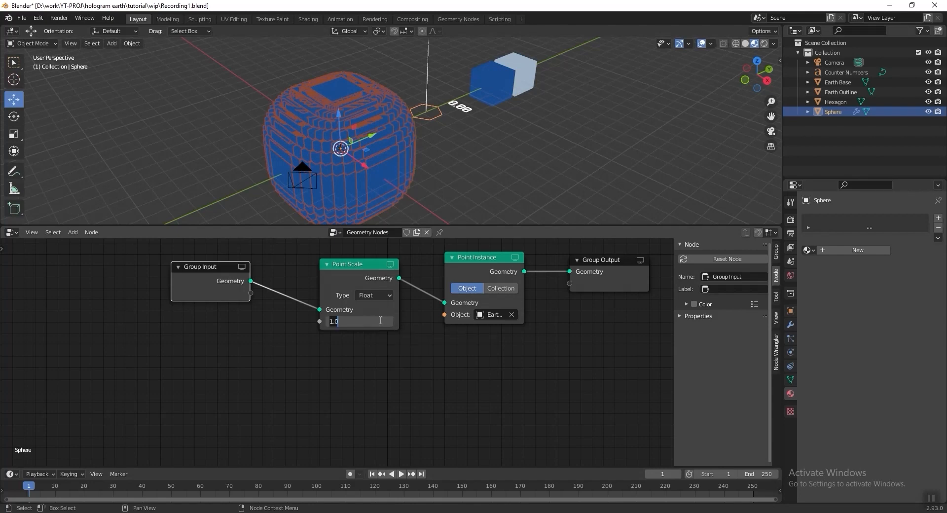
text(.1)
key(Return)
scroll(368, 156, up, 2)
shift+middle_drag(367, 156, 380, 129)
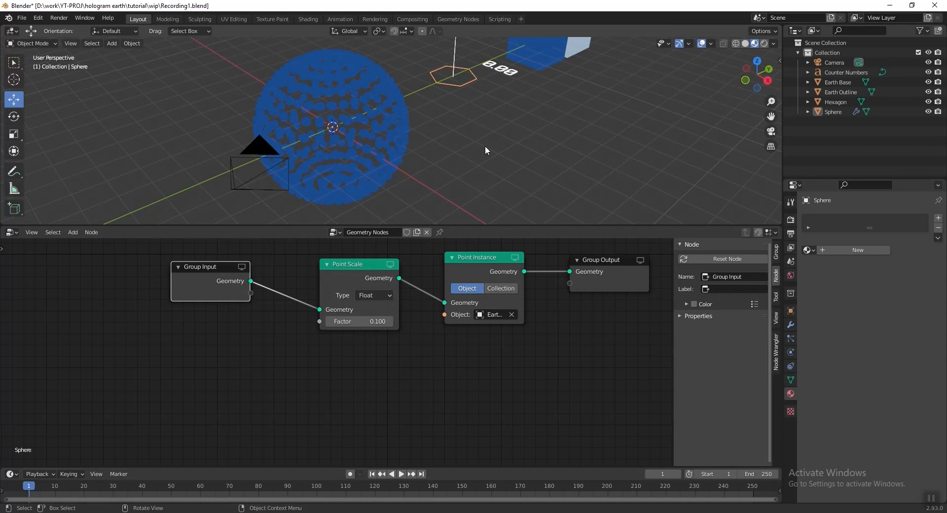
middle_drag(457, 393, 489, 389)
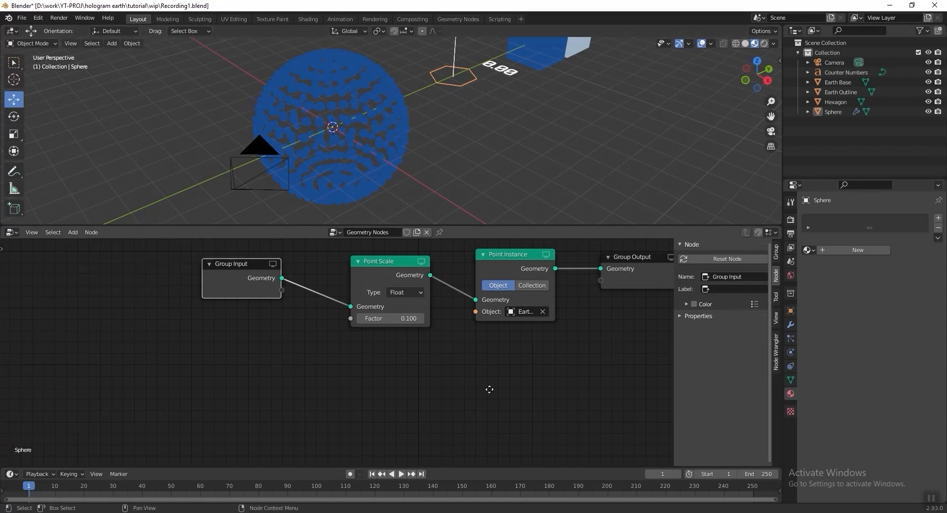
- Insert a Subdivision Surface node between Group Input and Point Scale
key(shift+a)
mouse_move(404, 401)
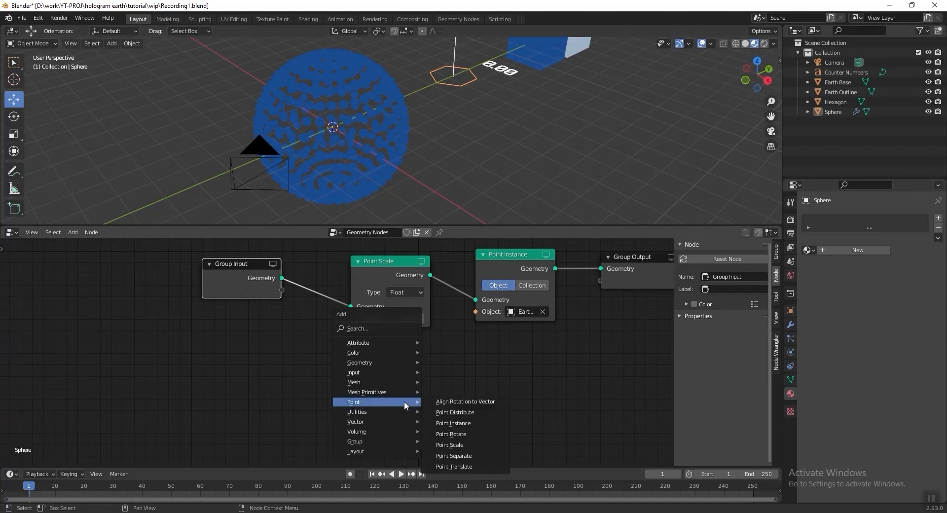
mouse_move(404, 361)
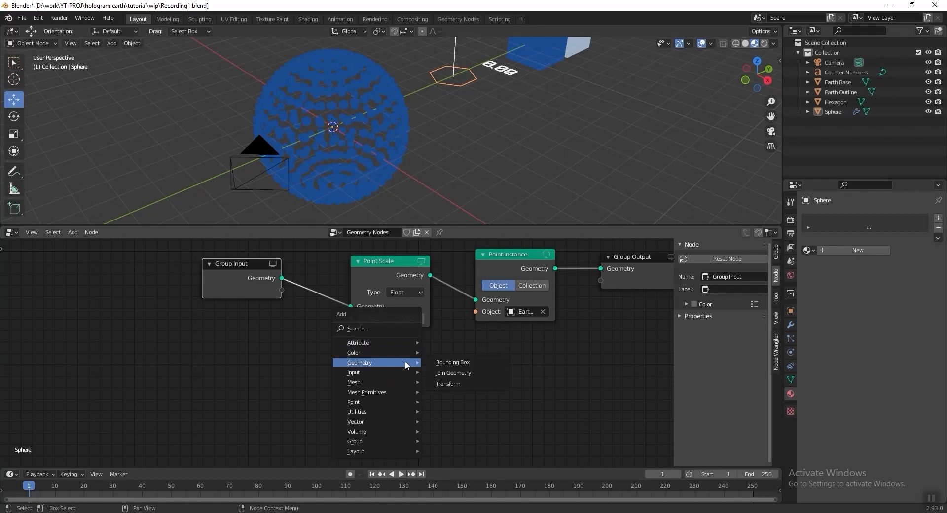
mouse_move(378, 382)
click(476, 415)
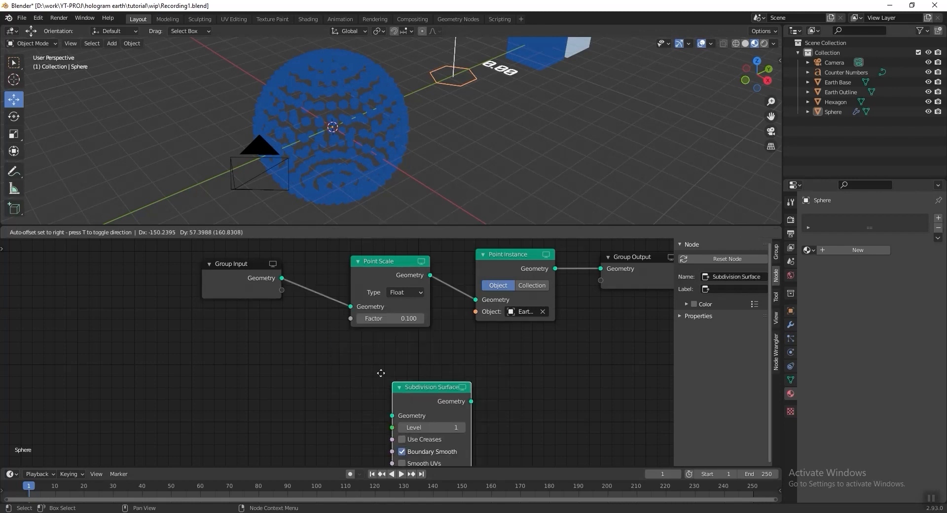
click(303, 267)
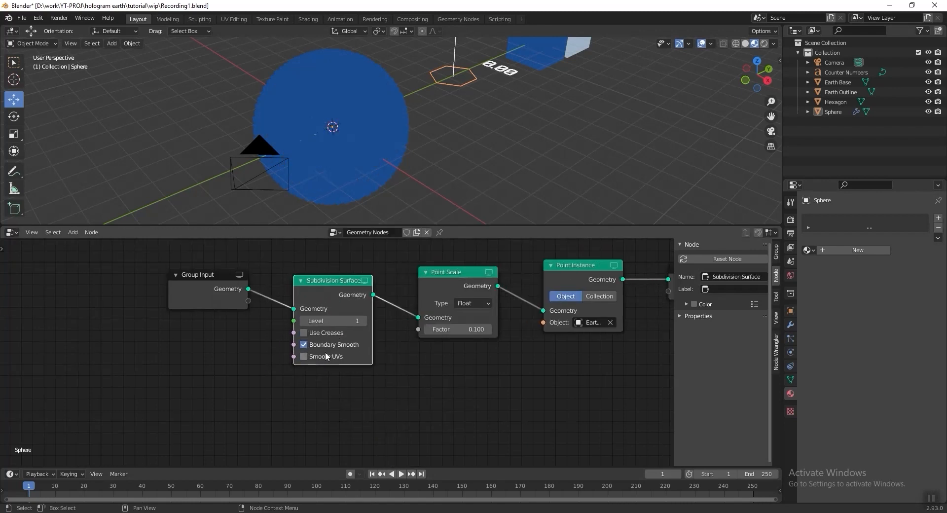
- Set the Subdivision Surface node's level to 3 and turn off Boundary Smooth
click(340, 321)
text(3)
key(Return)
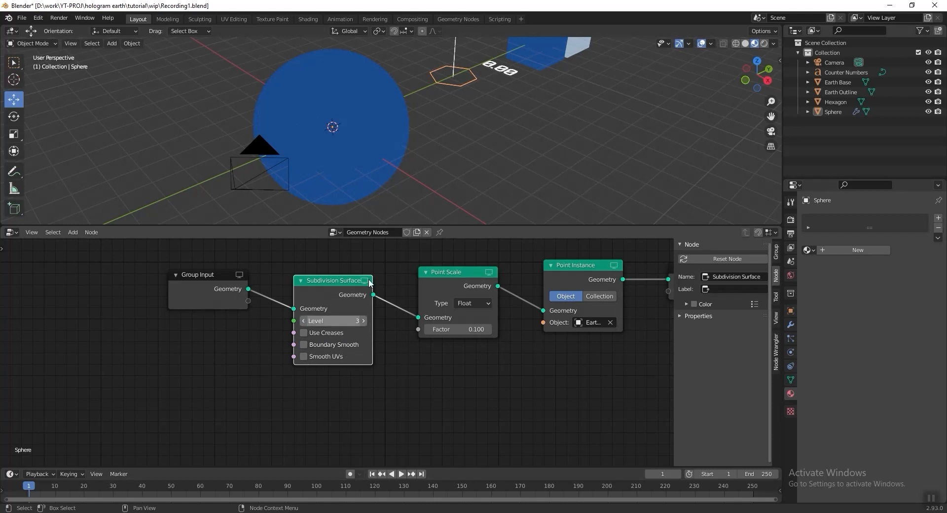
- Show the viewport in Solid shading and set the Point Scale node's factor to 0.005, checking the instanced cubes up close
scroll(338, 153, up, 3)
click(745, 44)
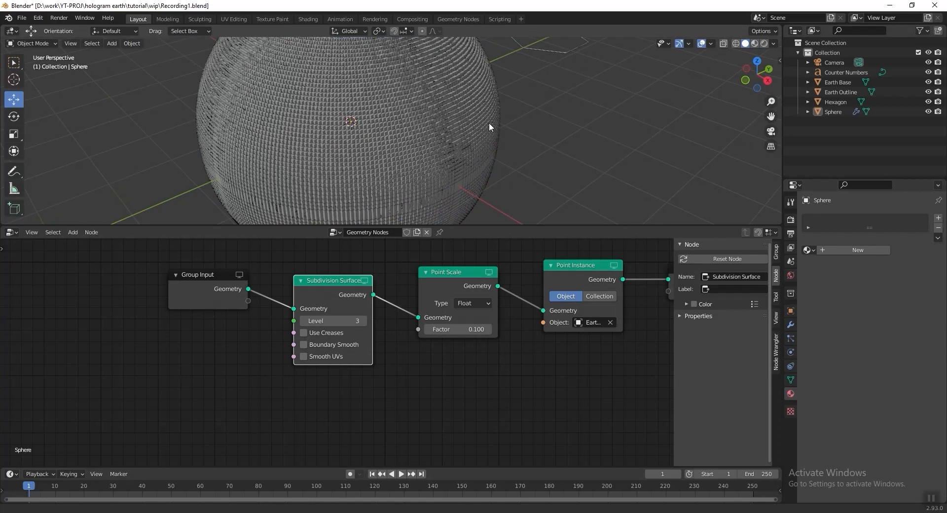
scroll(424, 136, up, 3)
middle_drag(490, 260, 463, 283)
click(435, 351)
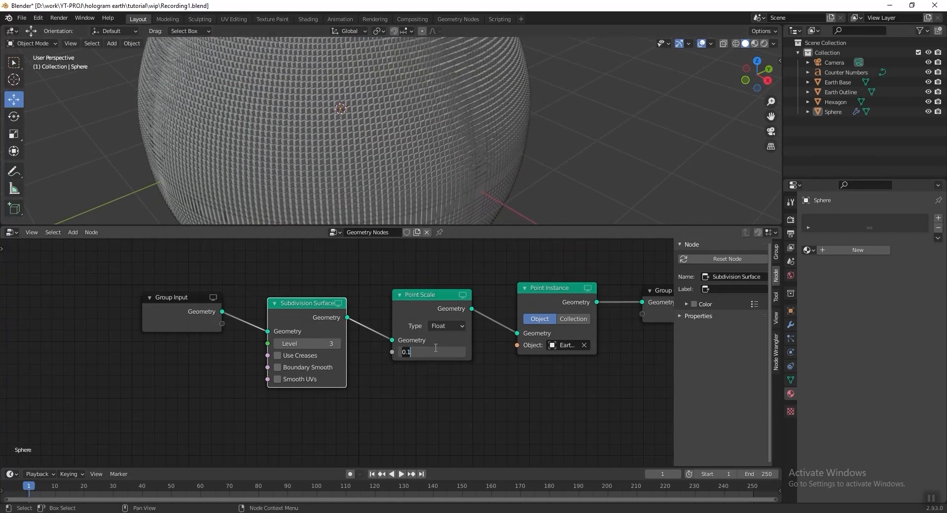
text(.005)
key(Return)
scroll(433, 108, up, 4)
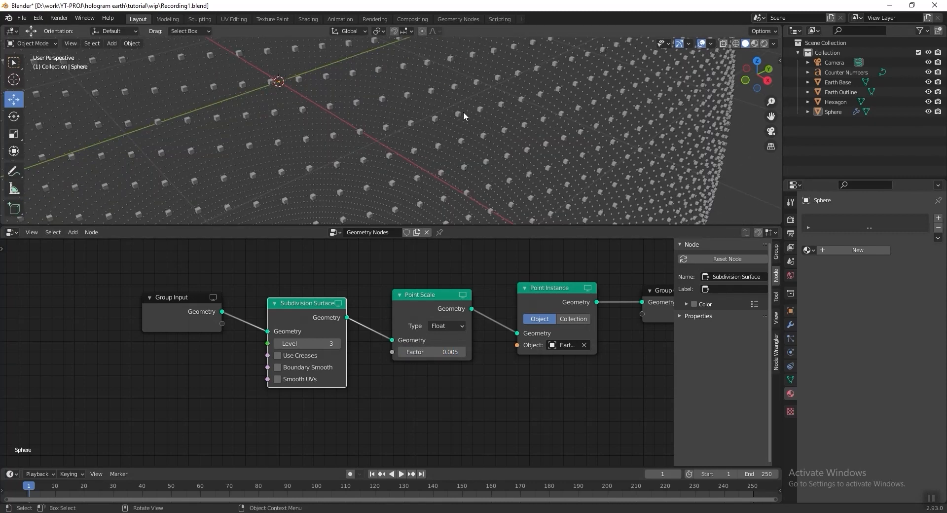
scroll(467, 134, up, 5)
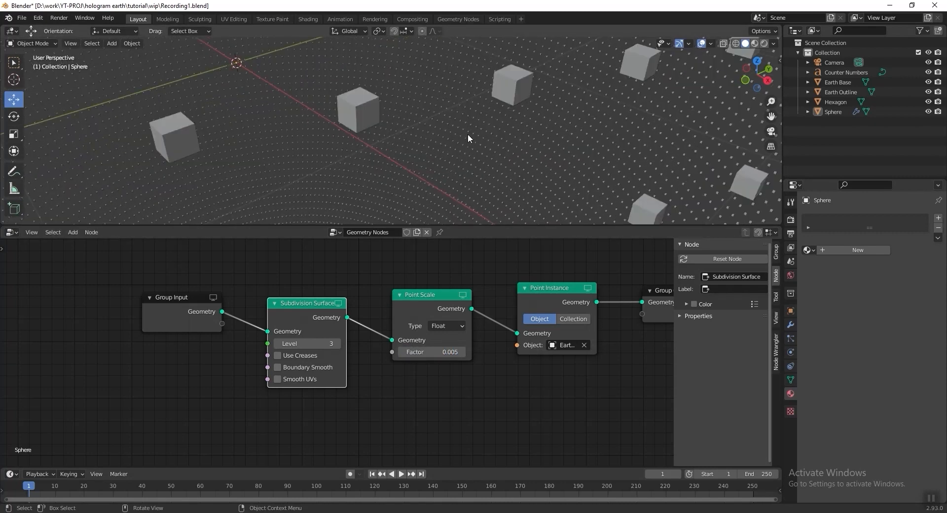
scroll(466, 135, down, 12)
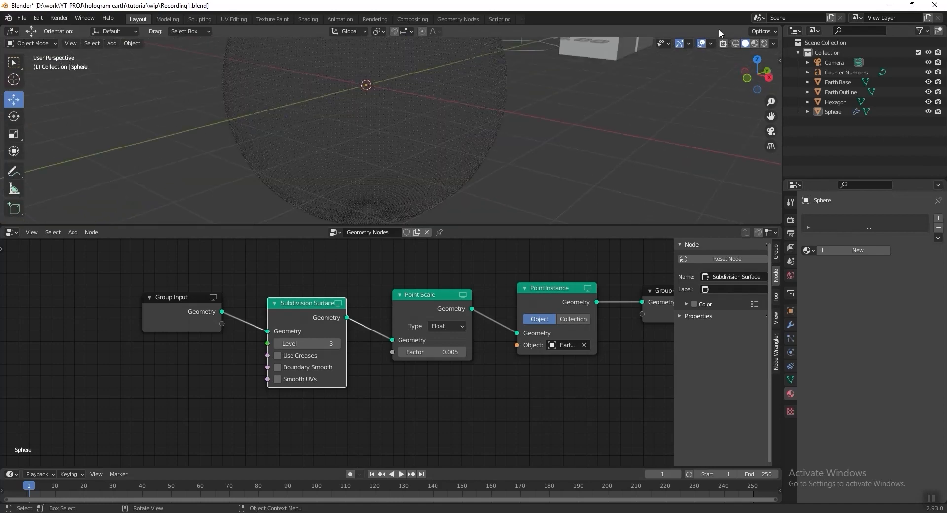
- Return the viewport to Material Preview and save the file
click(754, 43)
key(ctrl+s)
middle_drag(475, 141, 478, 183)
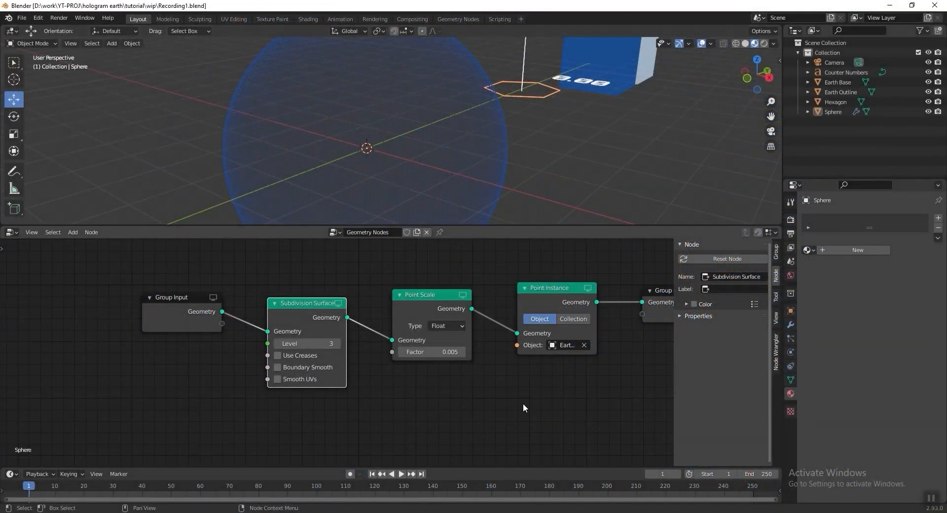
- Insert an Attribute Sample Texture node between Subdivision Surface and Point Scale
middle_drag(524, 395, 469, 384)
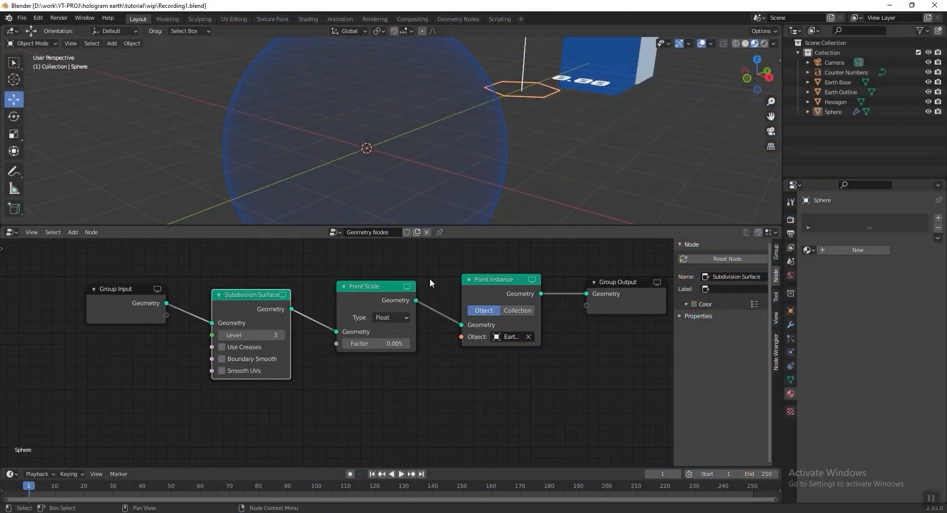
scroll(438, 378, down, 1)
key(shift+a)
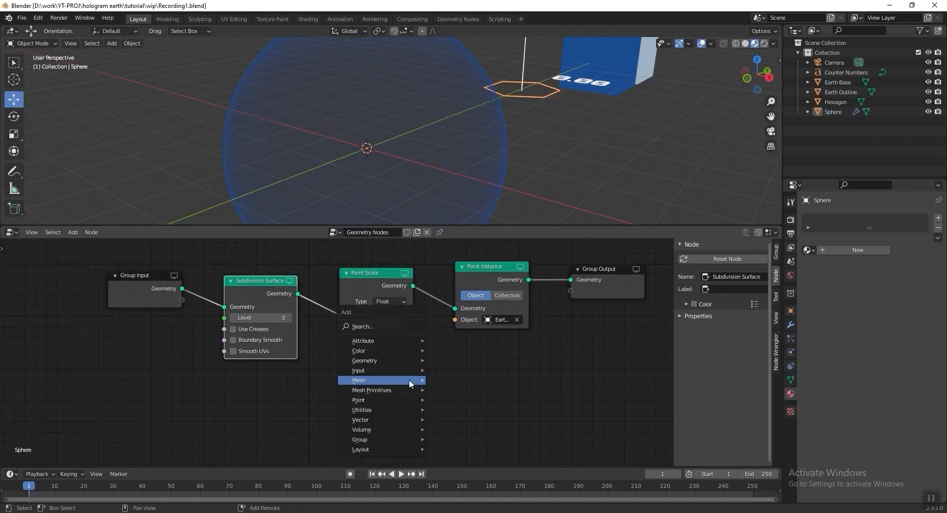
mouse_move(394, 341)
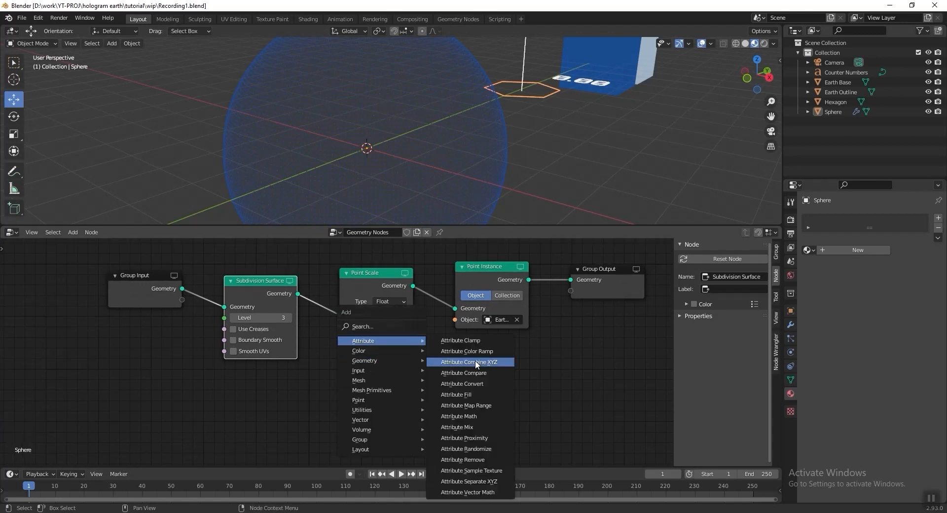
click(493, 470)
drag(421, 374, 364, 278)
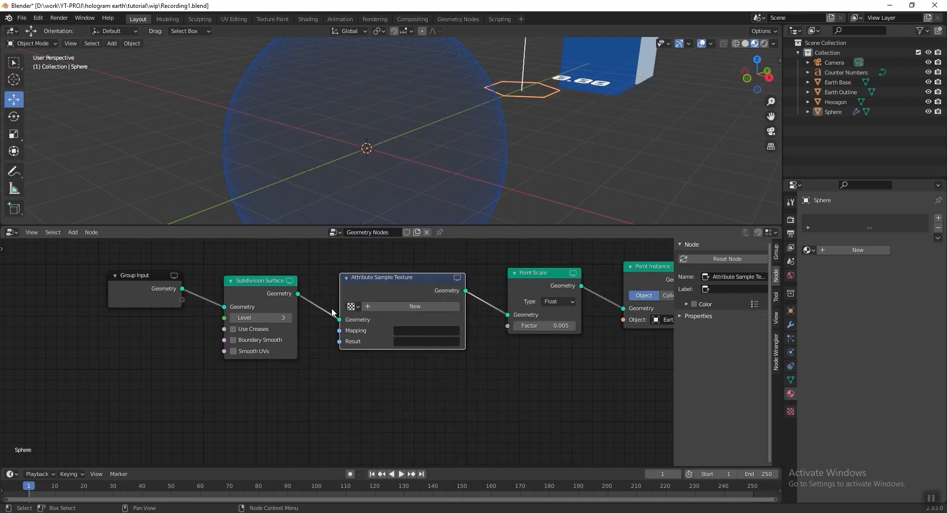
- Create a new texture in the Attribute Sample Texture node and name it Earth Base
middle_drag(331, 309, 280, 324)
click(392, 321)
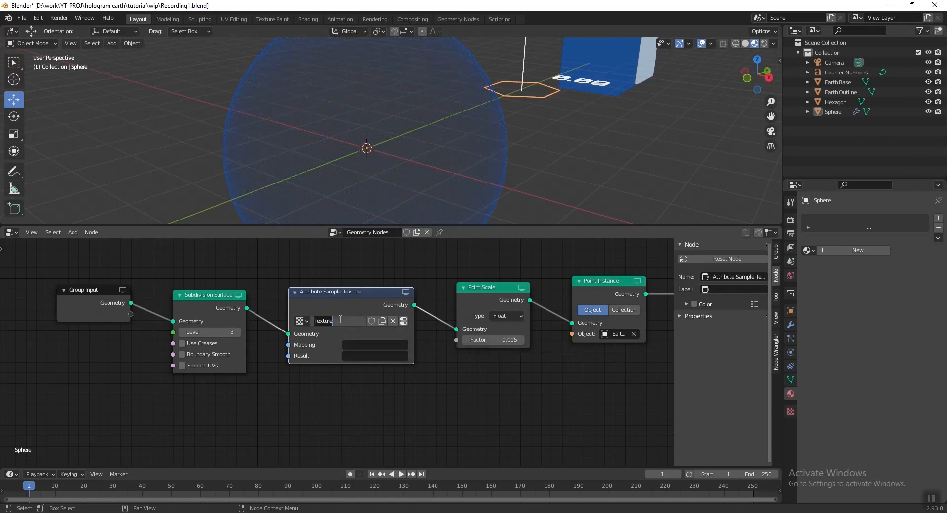
text(Earth Base)
key(Return)
- Set the Attribute Sample Texture node's mapping to UVMap and its result to scale, and save the file
click(370, 344)
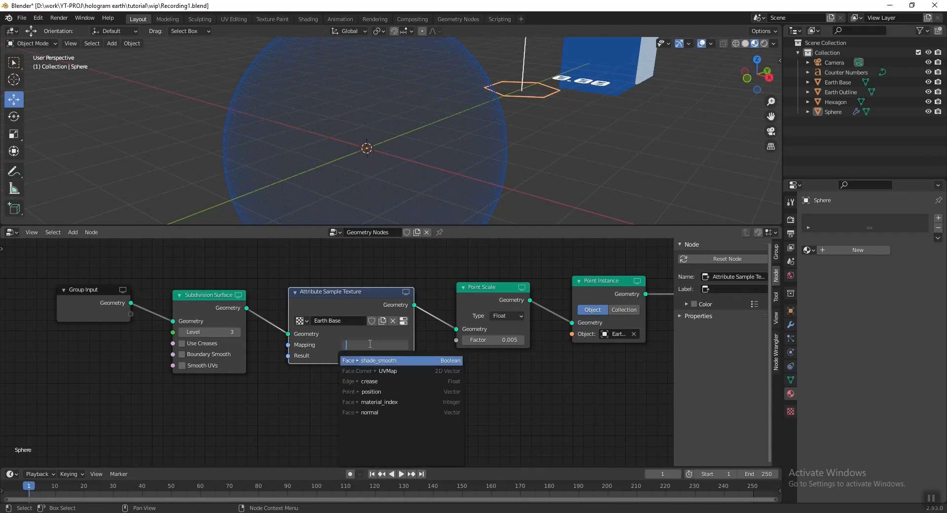
text(u)
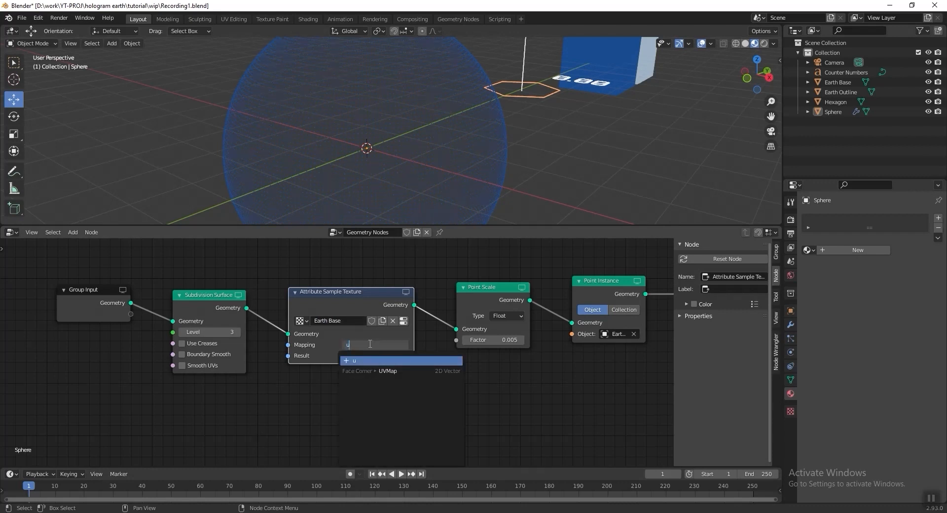
click(391, 372)
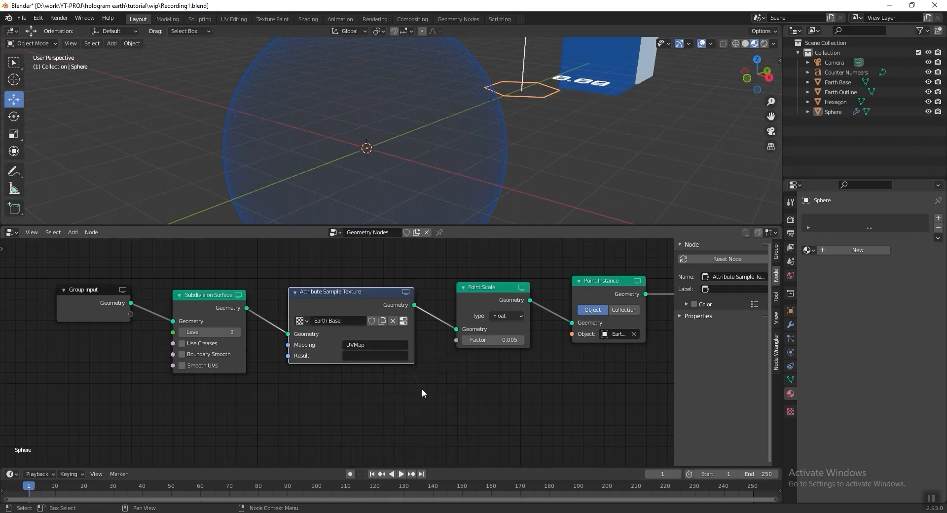
click(367, 356)
text(scale)
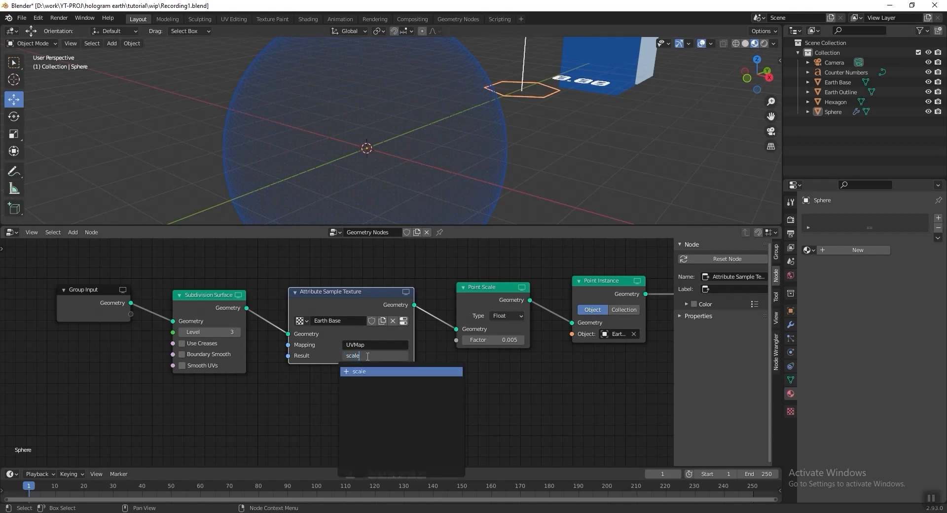
key(Return)
key(ctrl+s)
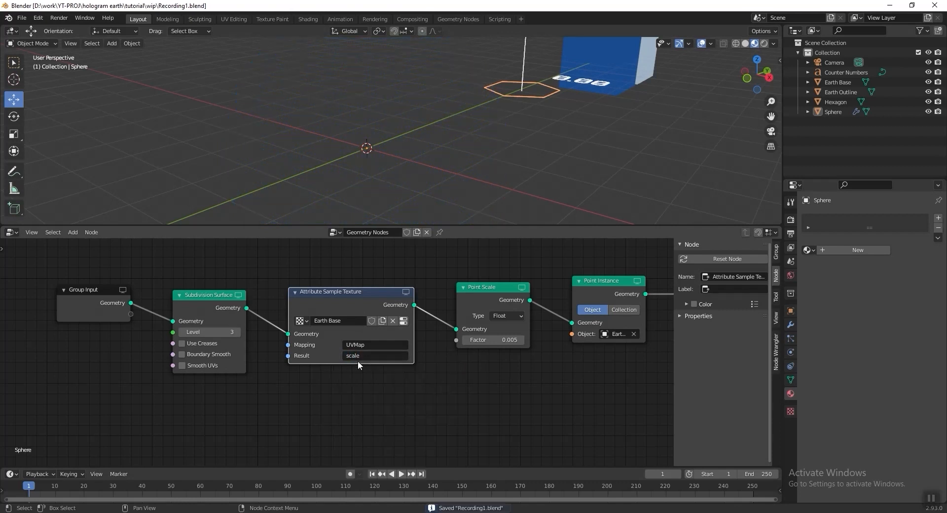
- Load Spec Mask.png from the Link folder as the Earth Base texture's image, and select the sphere to check the continents
click(404, 321)
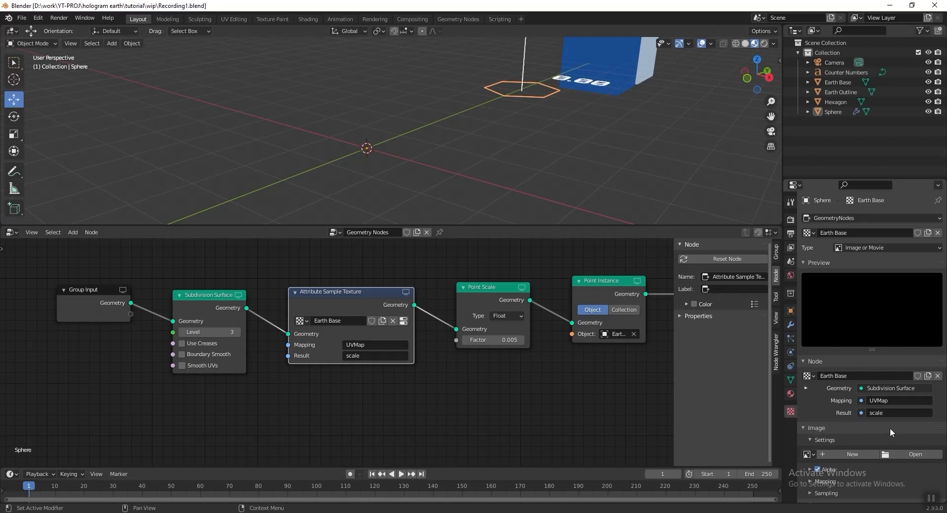
click(910, 454)
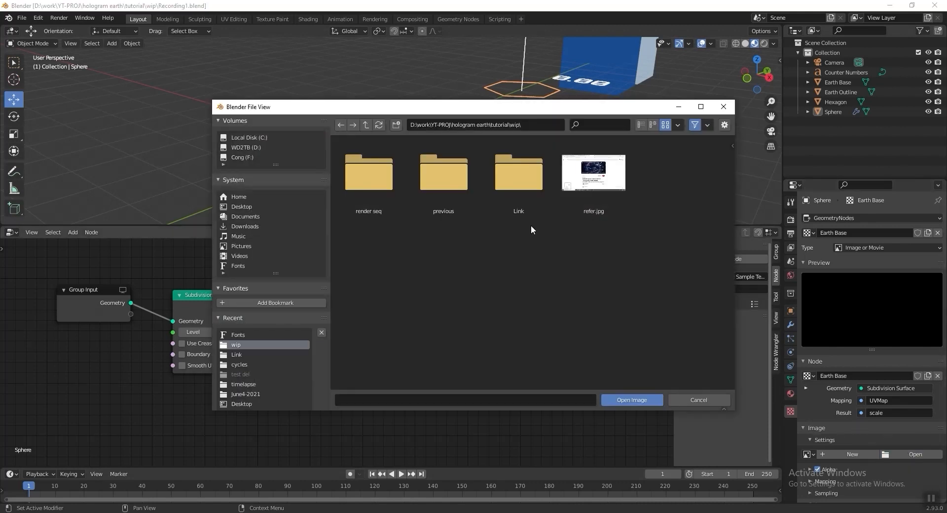
double_click(518, 174)
click(450, 182)
click(643, 400)
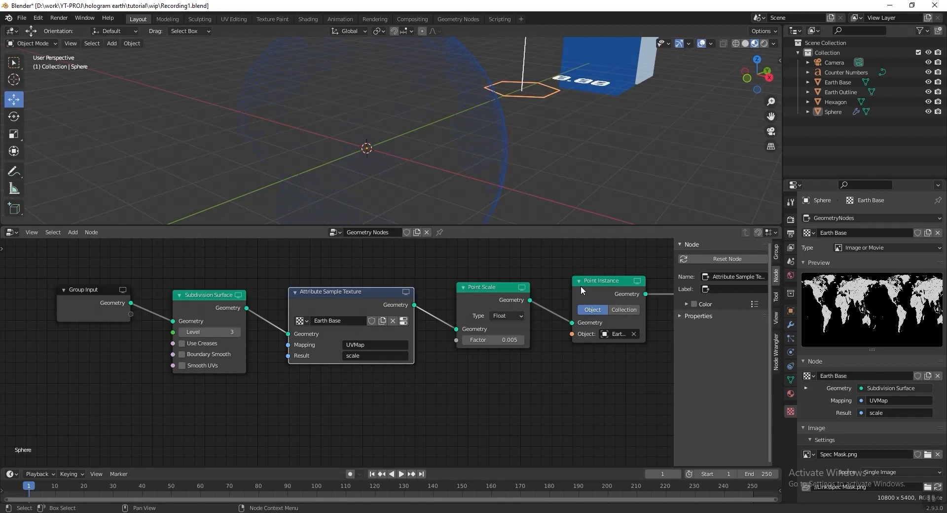
click(489, 129)
scroll(531, 135, down, 1)
middle_drag(531, 134, 443, 146)
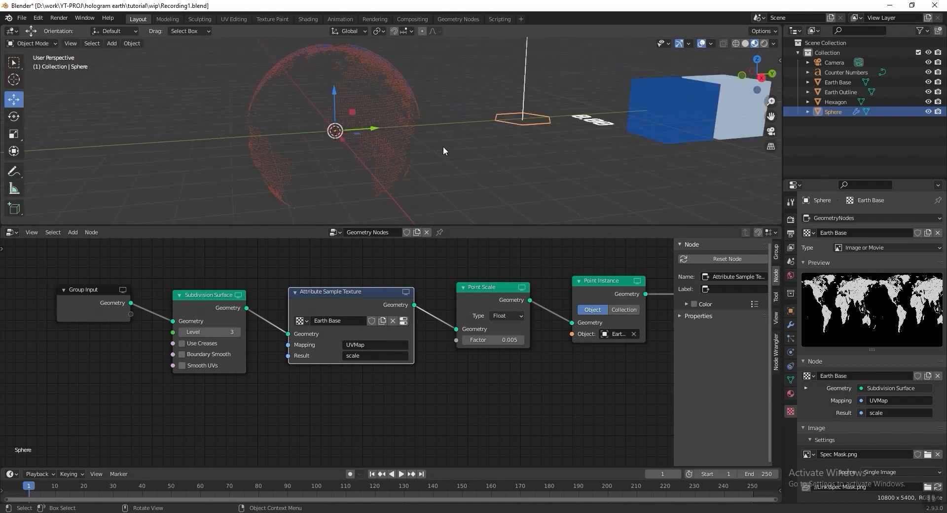
- Show the viewport in Rendered shading and set the world background color to black
click(790, 275)
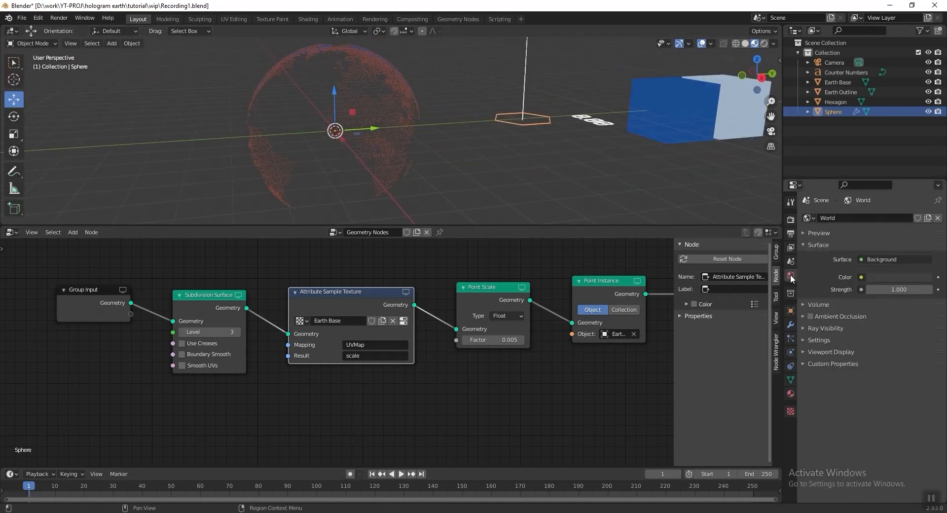
click(896, 277)
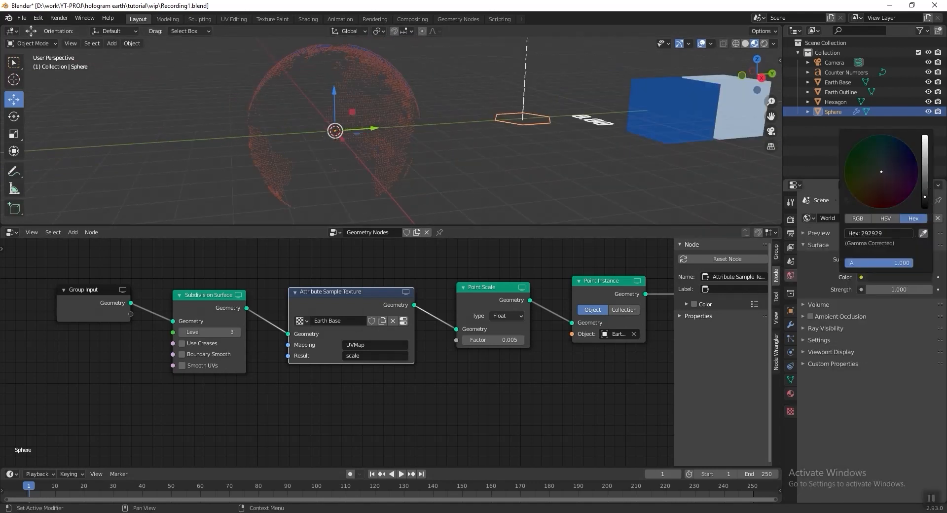
click(763, 44)
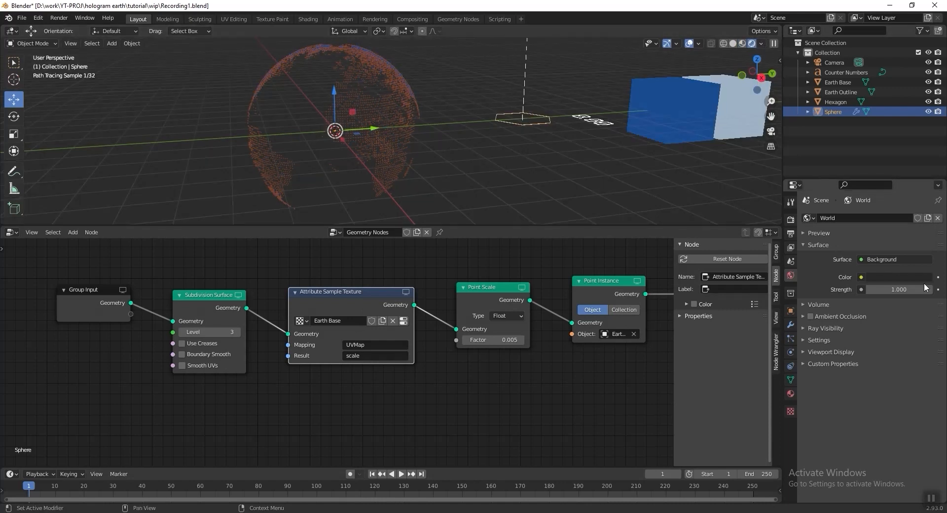
click(921, 278)
click(925, 205)
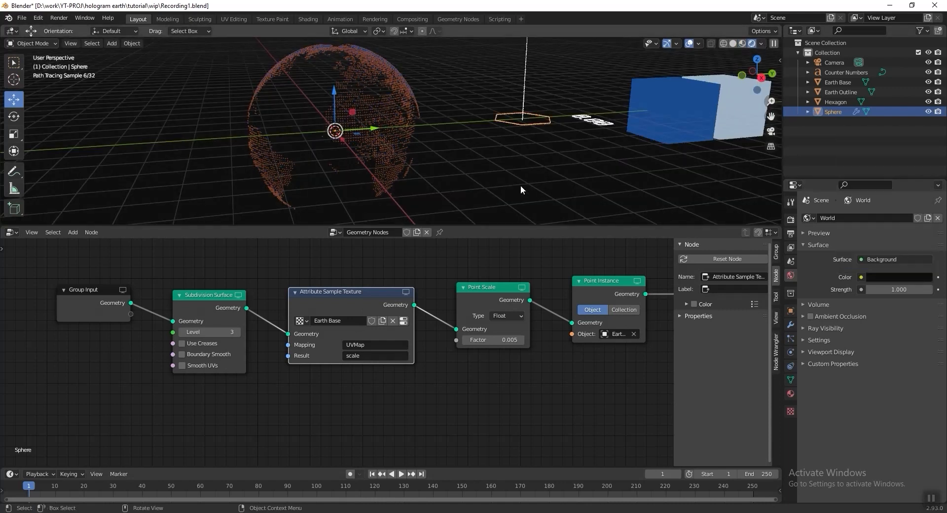
click(907, 278)
click(925, 210)
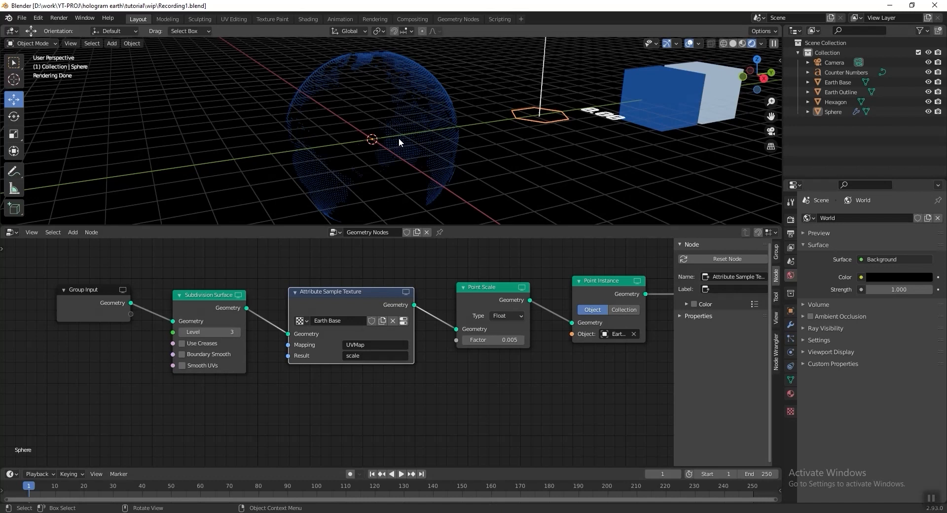
- Duplicate the Attribute Sample Texture, Point Scale and Point Instance nodes and place the copies below the originals
key(Home)
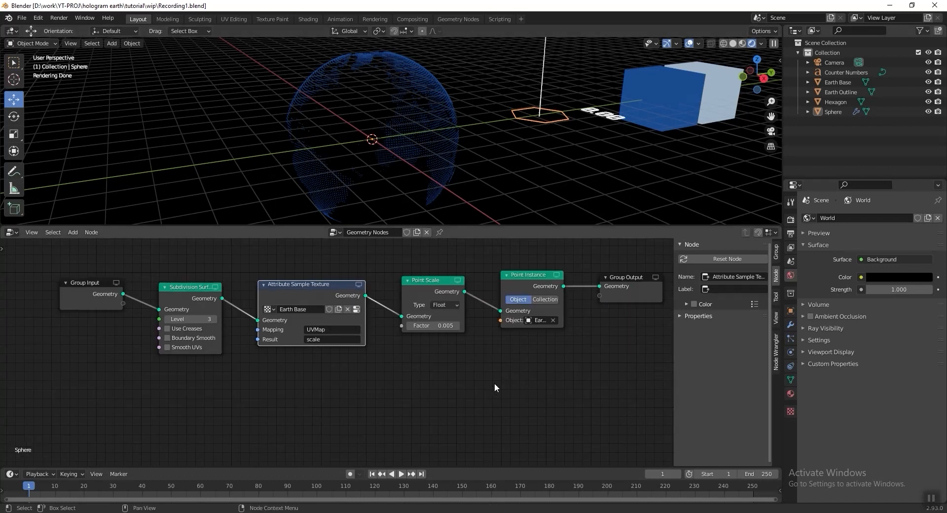
drag(514, 362, 303, 268)
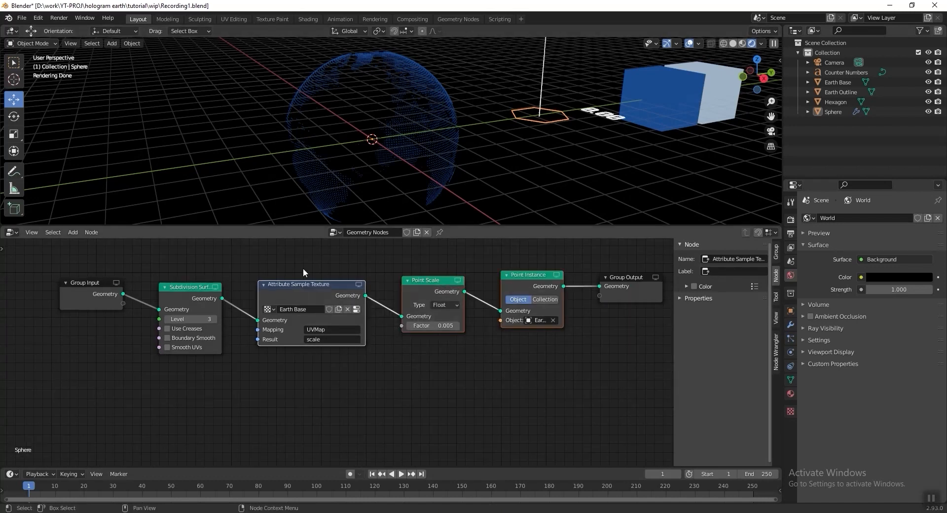
key(shift+d)
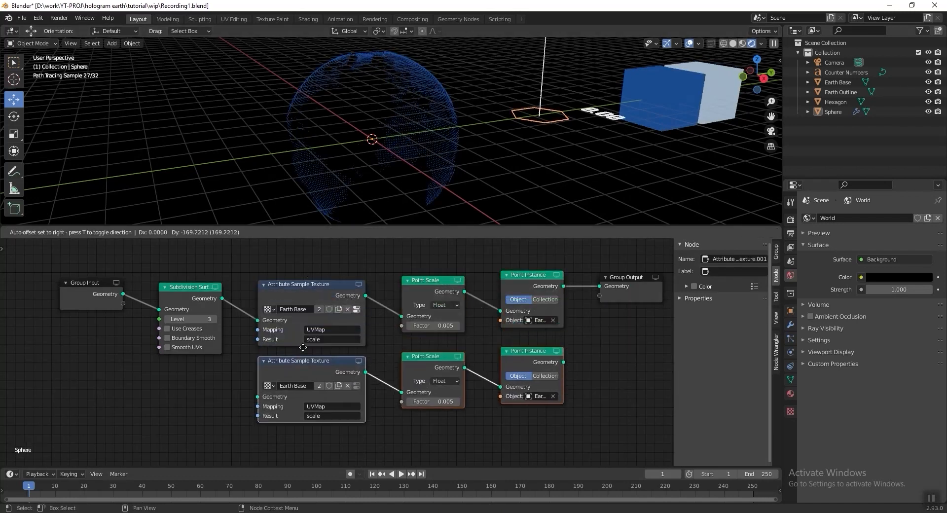
click(307, 374)
- Add a Join Geometry node between the upper Point Instance node and the Group Output
middle_drag(369, 373, 366, 358)
middle_drag(563, 345, 467, 341)
key(shift+a)
mouse_move(541, 321)
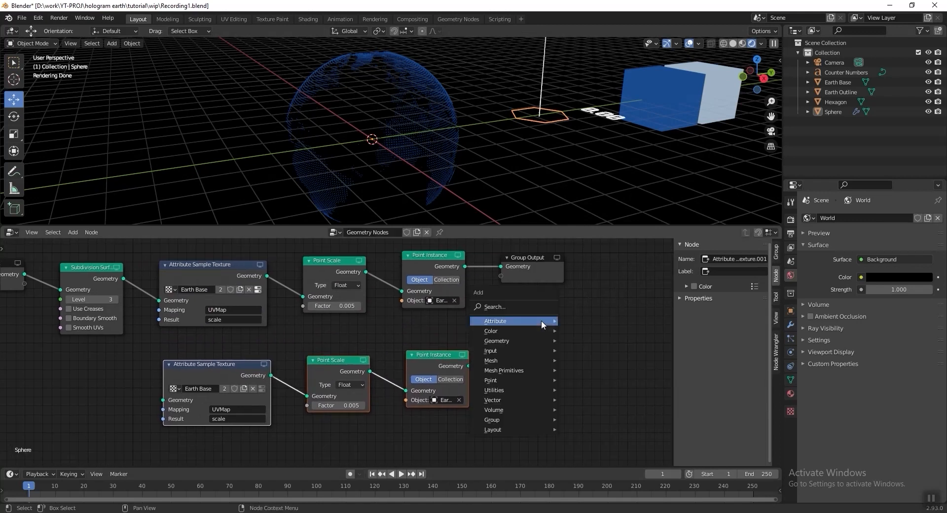
mouse_move(519, 341)
click(609, 351)
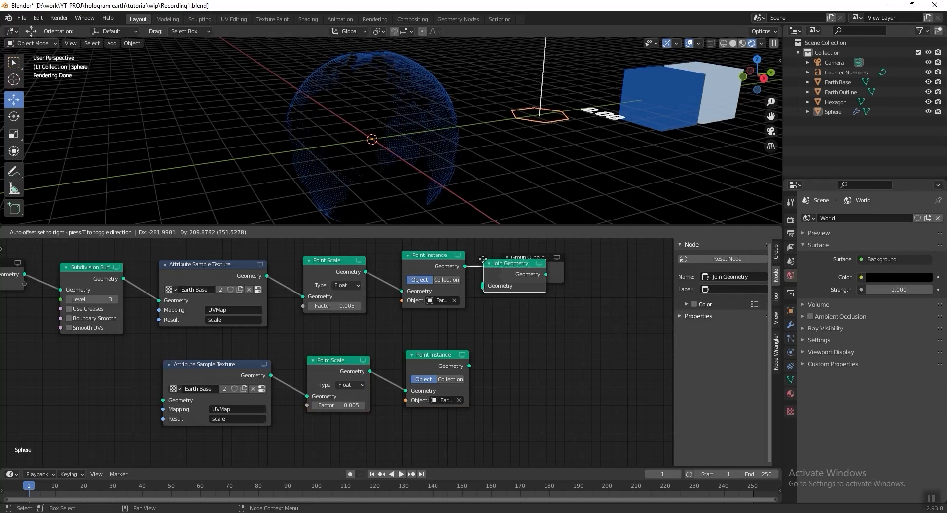
click(482, 258)
- Link the Subdivision Surface output to the lower Attribute Sample Texture, and the lower Point Instance output to Join Geometry
middle_drag(475, 366, 513, 365)
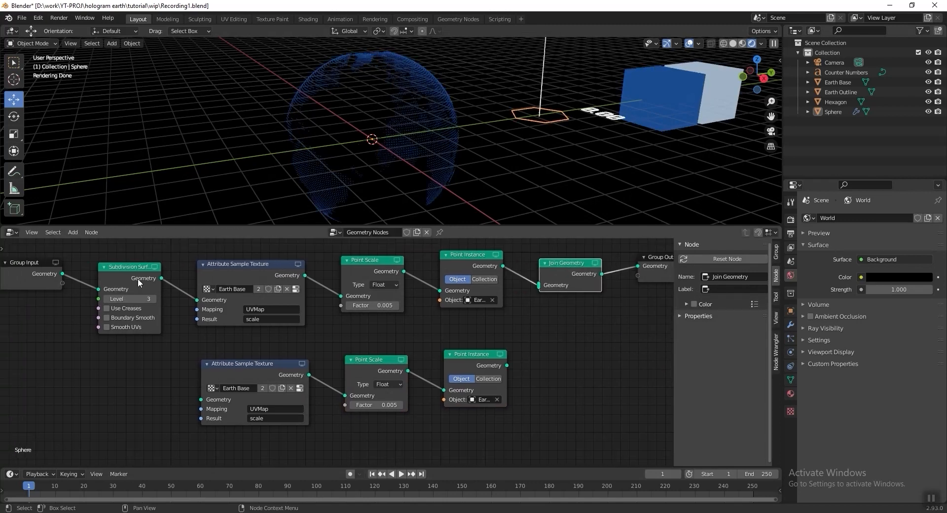
drag(162, 278, 201, 399)
drag(507, 366, 538, 286)
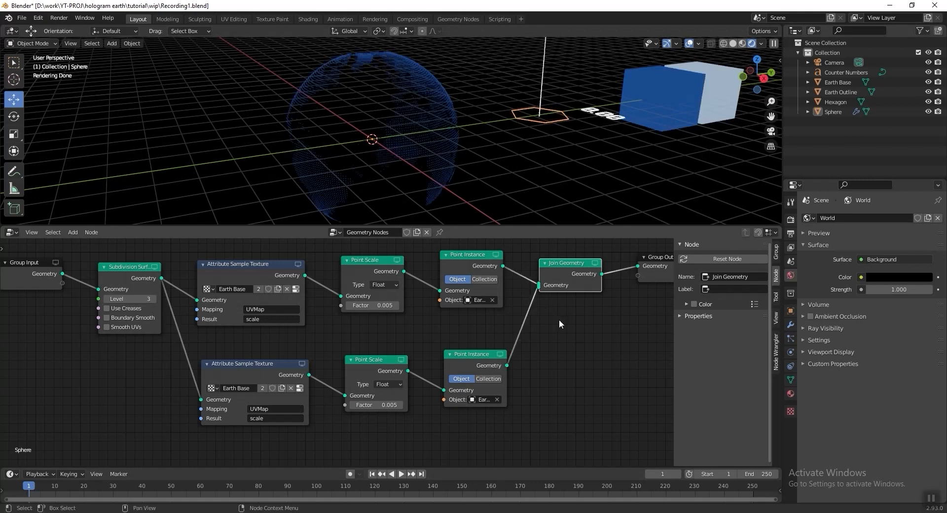
- Make the lower Attribute Sample Texture node's texture a single-user copy named Earth Outline, and save the file
middle_drag(353, 426, 362, 404)
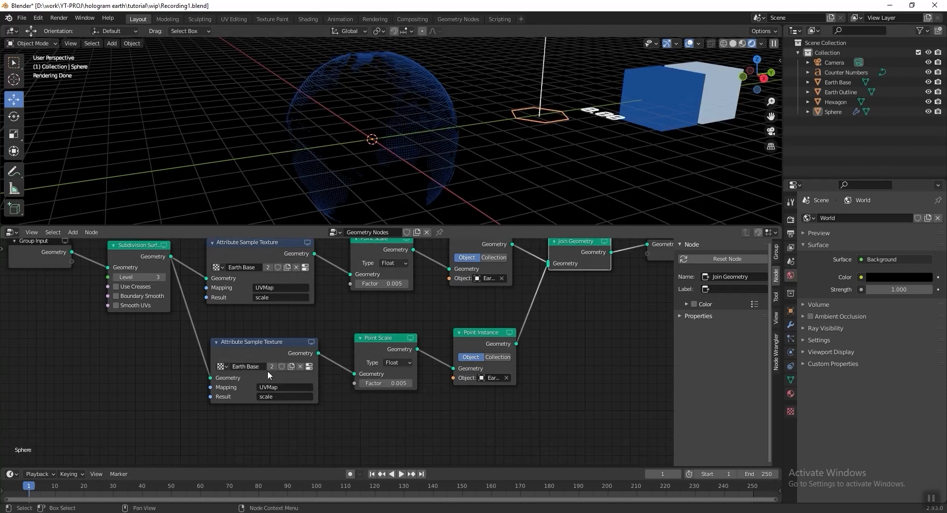
click(271, 365)
click(256, 366)
text(Earth Outline)
key(Return)
key(ctrl+s)
- Make the Earth Outline texture's image single-user and replace it with outline 2.jpg from the Link folder
click(310, 365)
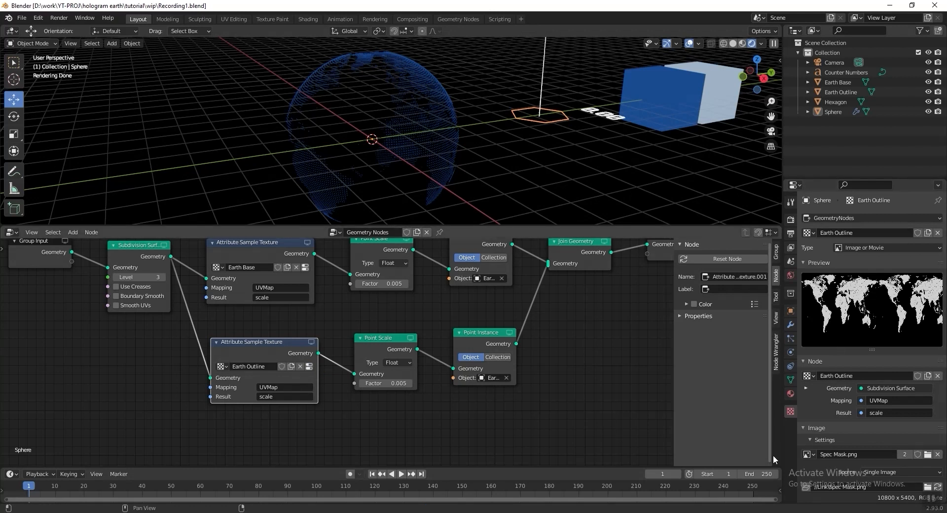
scroll(868, 406, down, 2)
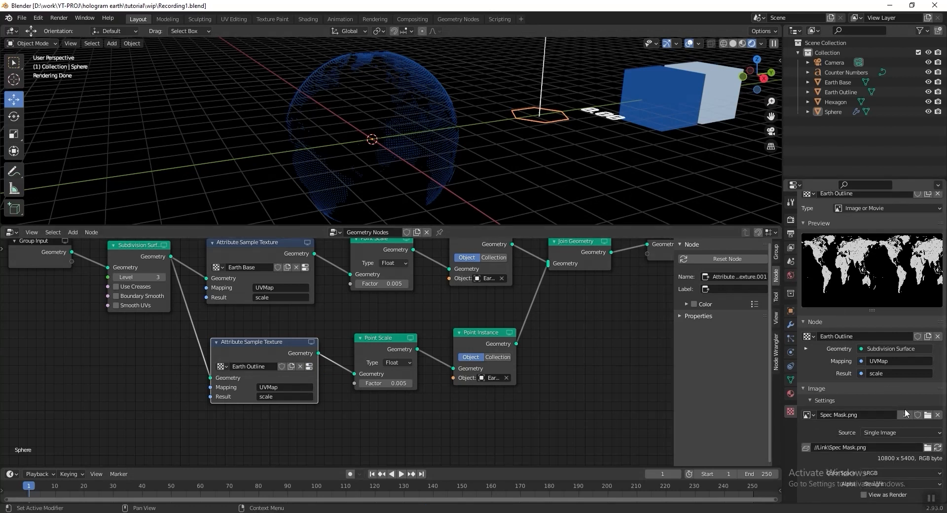
click(903, 415)
scroll(900, 417, down, 2)
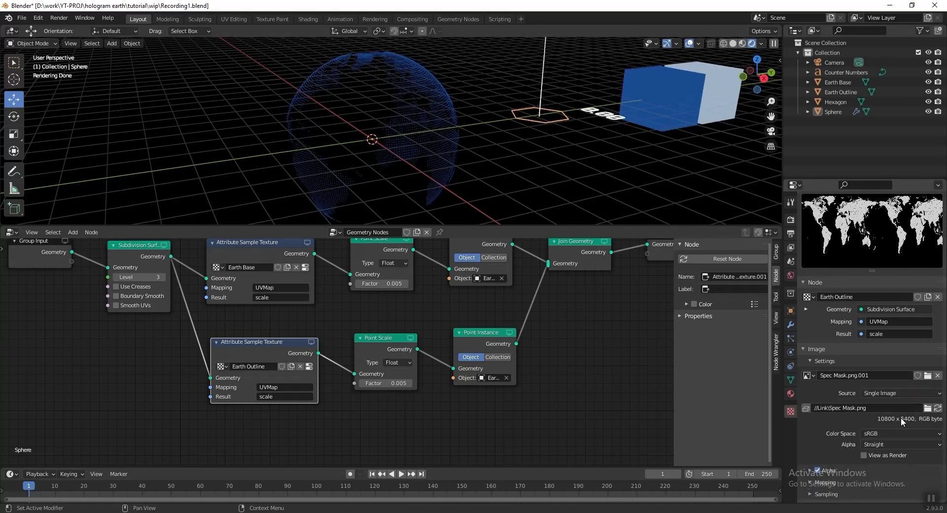
click(928, 376)
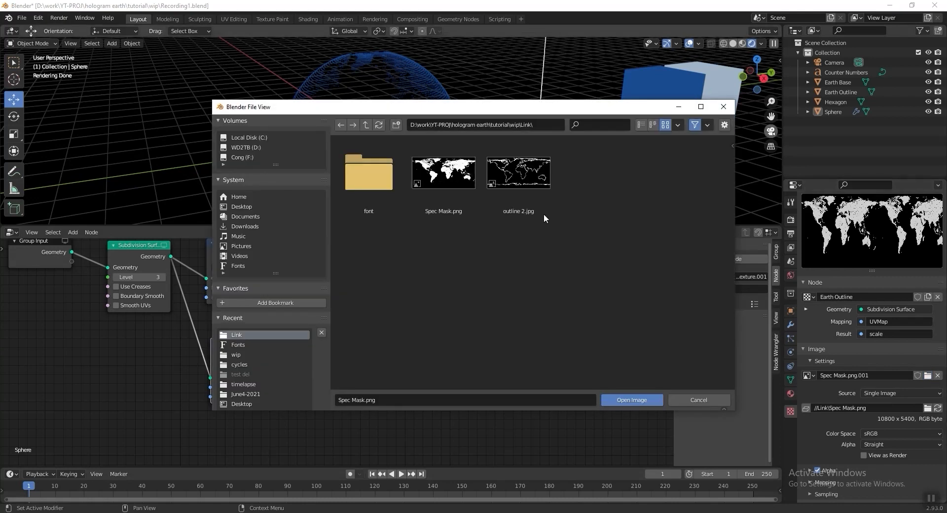
click(528, 194)
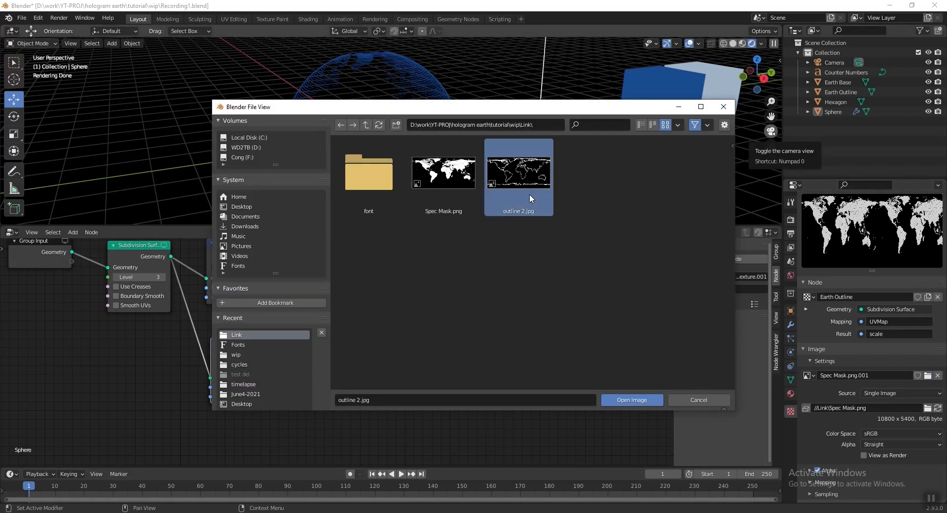
click(631, 399)
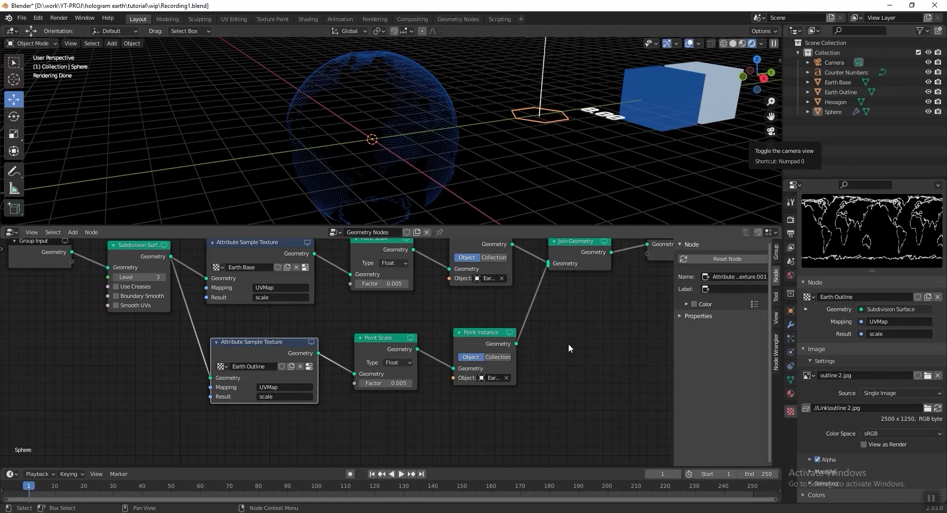
- Set the instanced object of the lower branch's Point Instance node to Earth Outline
middle_drag(475, 297, 464, 305)
scroll(475, 365, up, 3)
drag(549, 359, 613, 387)
middle_drag(610, 389, 545, 357)
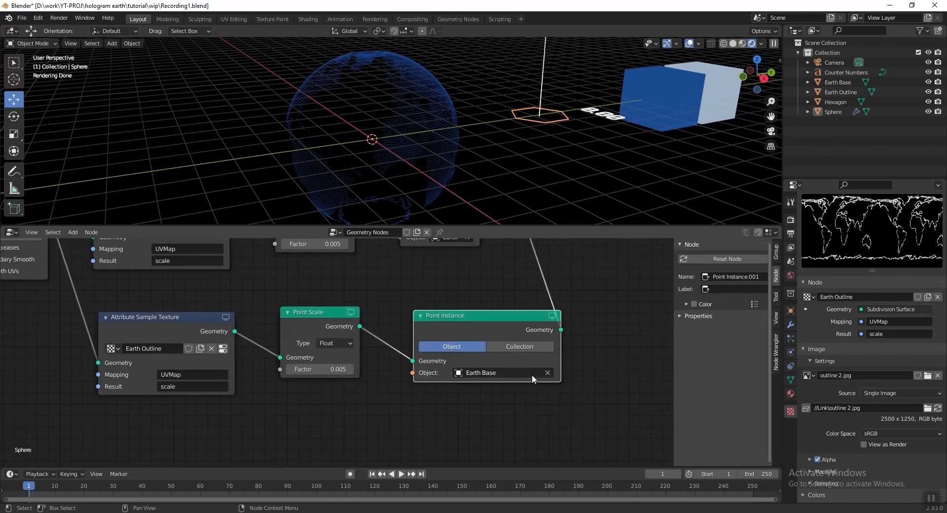
click(526, 369)
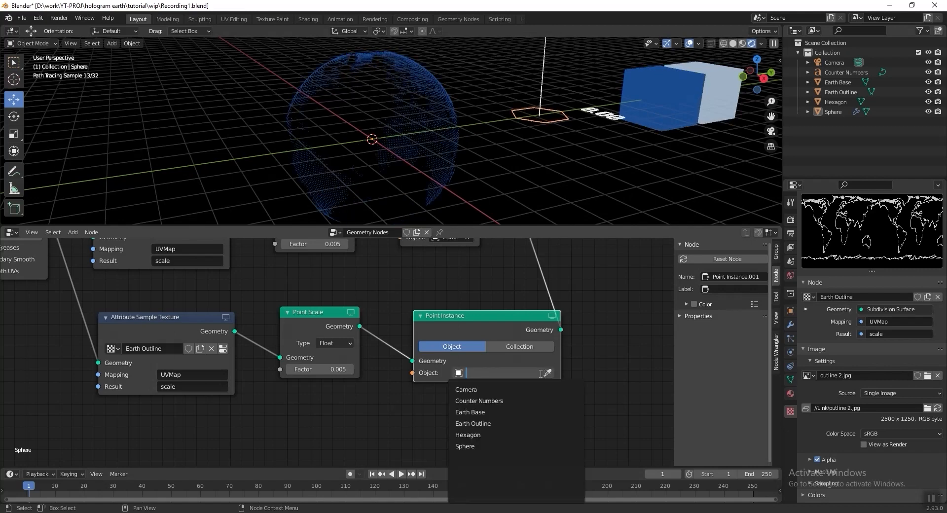
click(500, 424)
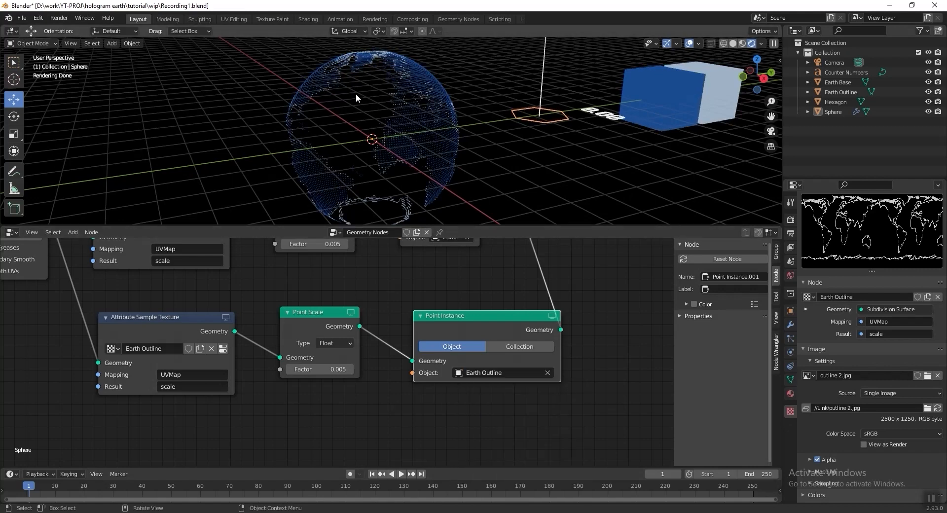
- Inspect the outline cubes up close and set the lower Point Scale node's factor to 0.006
scroll(394, 115, up, 5)
scroll(402, 121, down, 3)
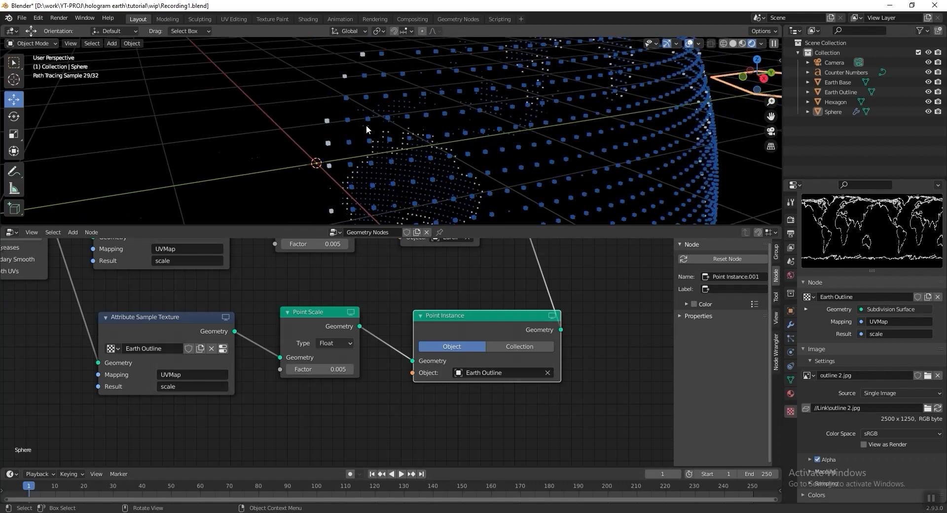
drag(300, 311, 303, 318)
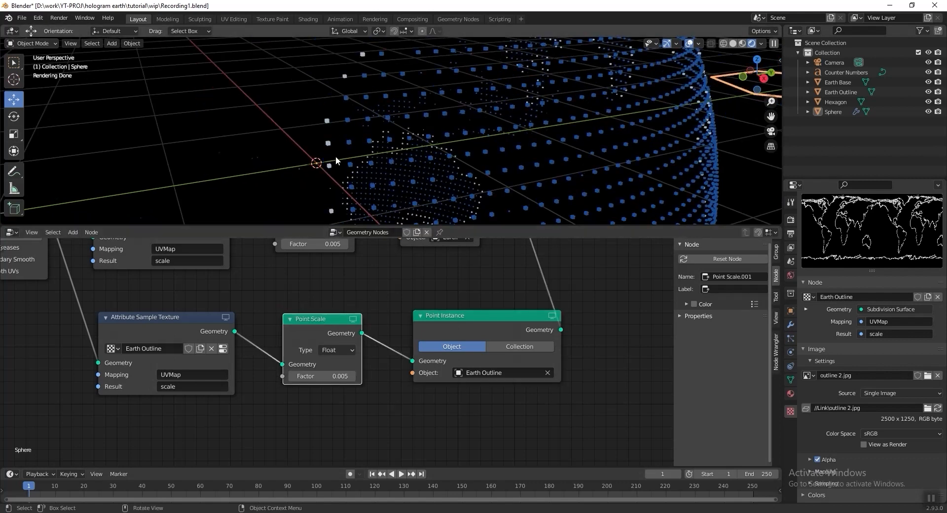
middle_drag(514, 419, 511, 410)
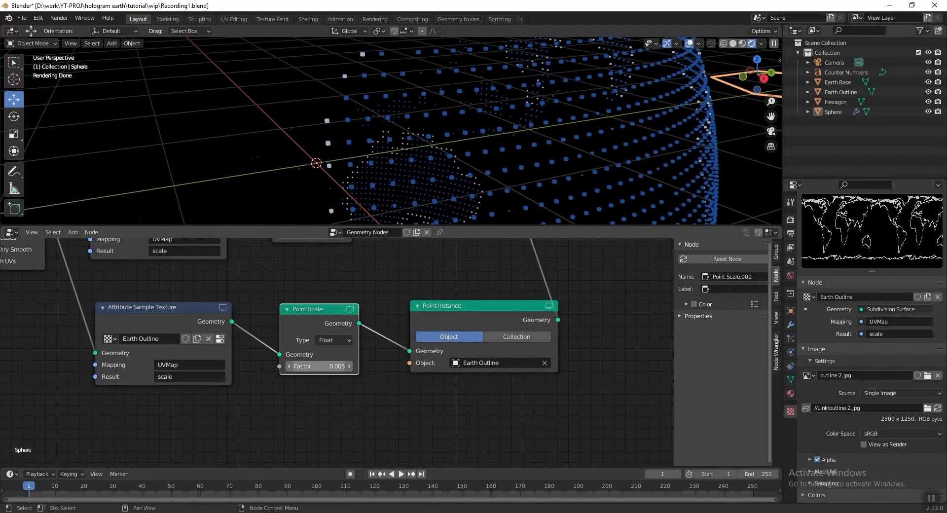
click(323, 365)
key(Return)
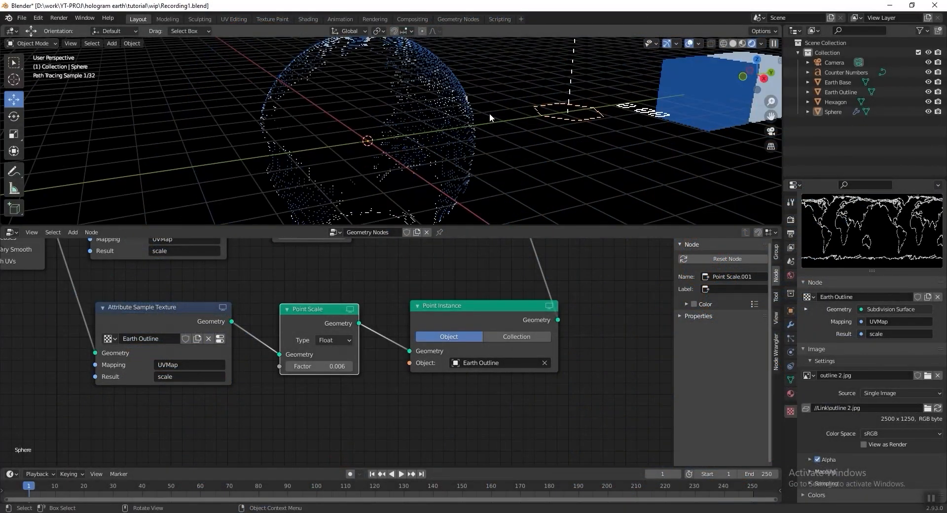
- Add a Point Distribute node below the Earth Outline Attribute Sample Texture node
middle_drag(341, 438, 400, 391)
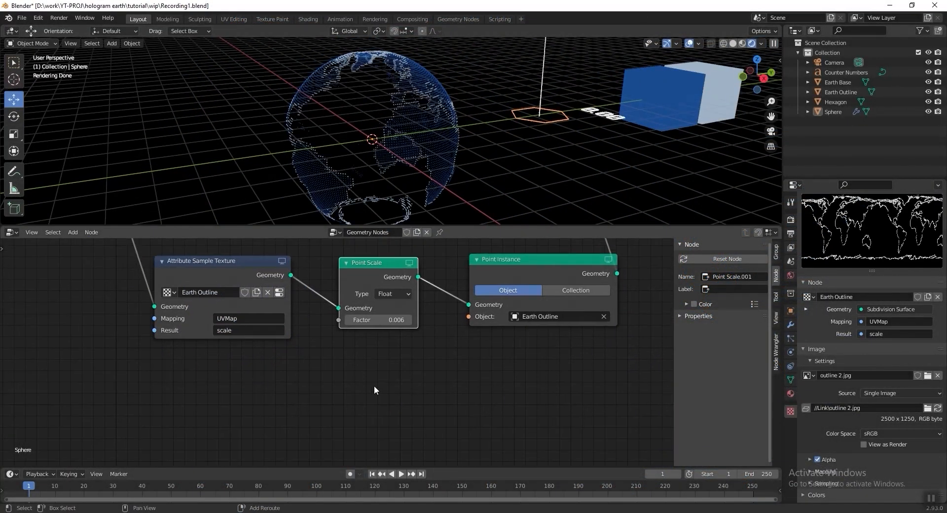
key(shift+a)
mouse_move(365, 425)
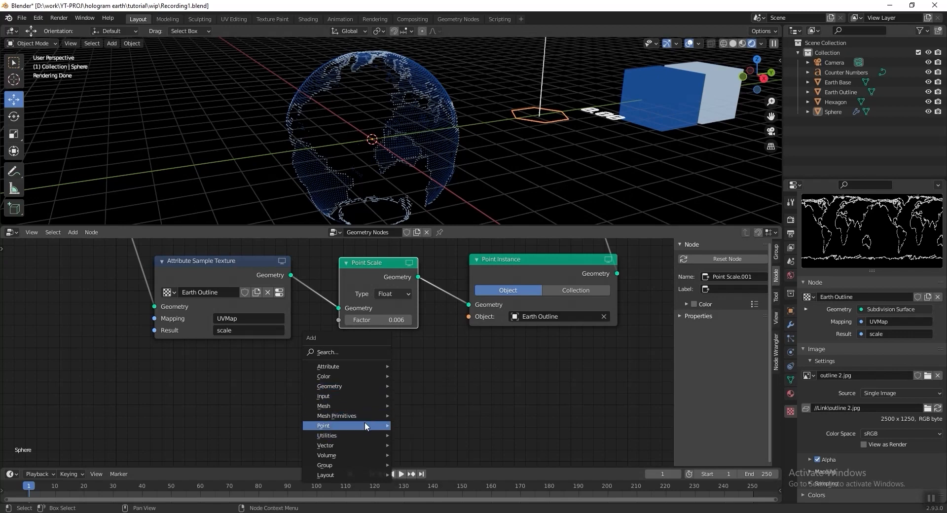
click(425, 436)
click(161, 360)
ctrl+middle_drag(517, 393, 412, 378)
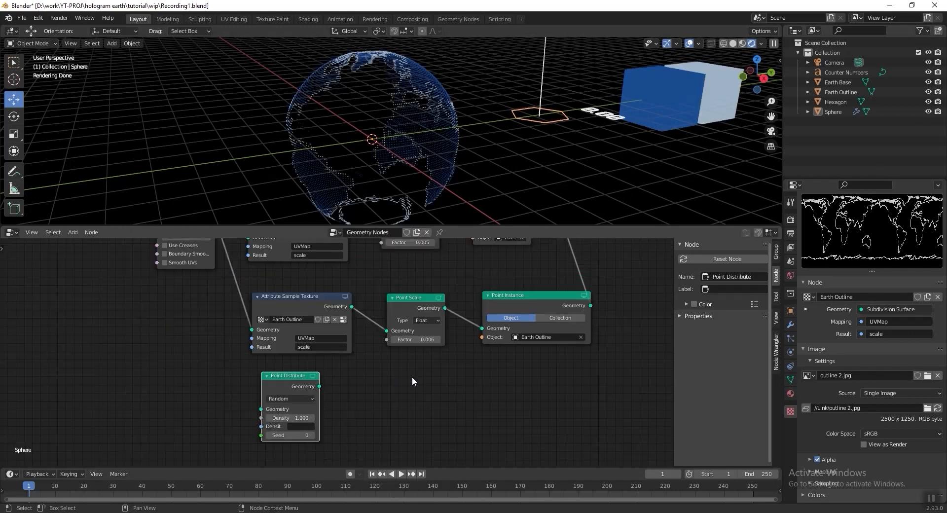
- Add another Point Instance node beside the Point Distribute node to start a third branch
key(shift+a)
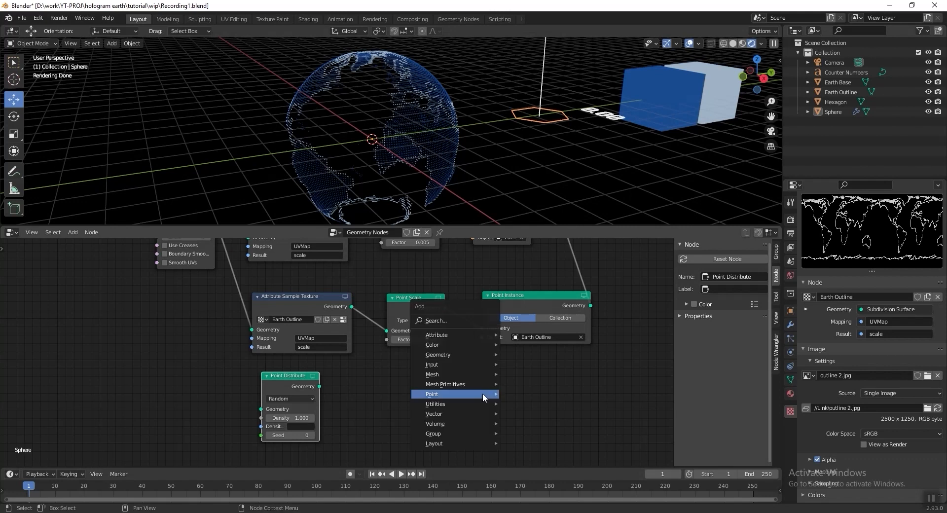
mouse_move(475, 396)
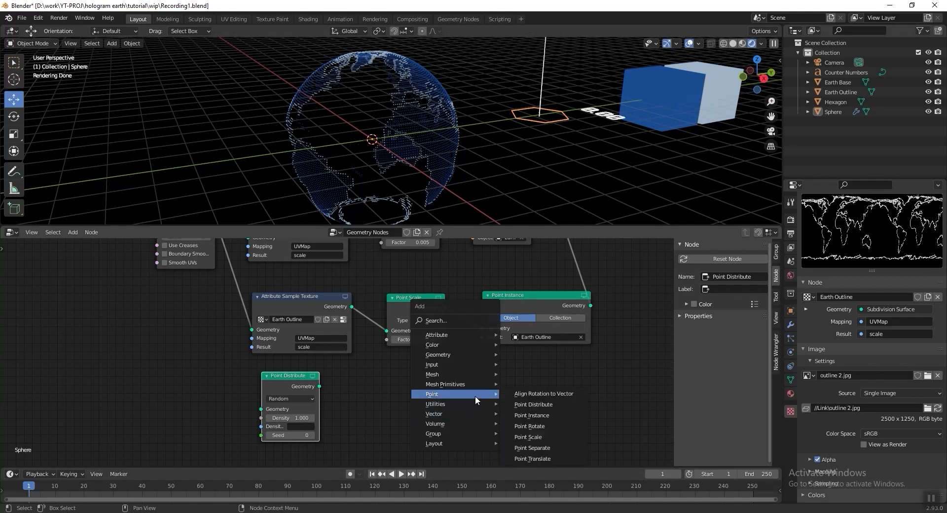
click(546, 415)
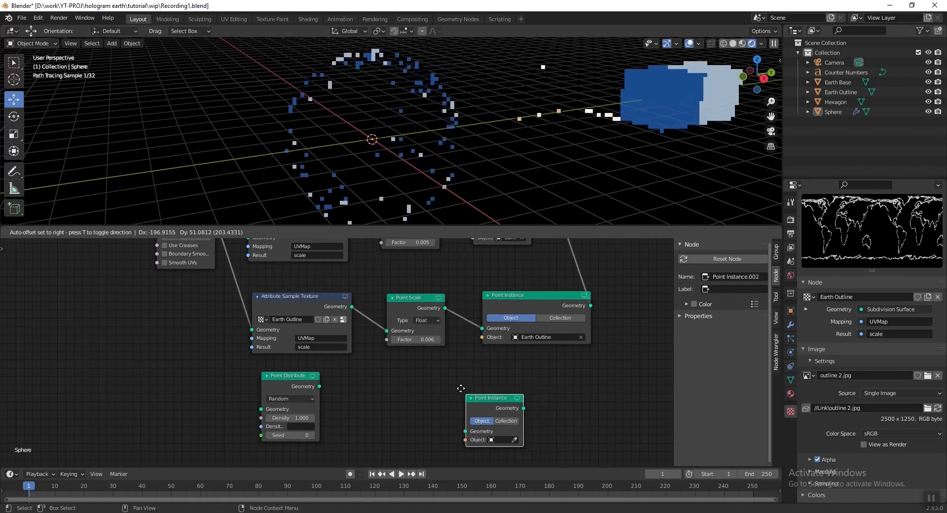
click(520, 408)
- Link Subdivision Surface through Point Distribute and the new Point Instance node into Join Geometry
middle_drag(262, 264, 269, 288)
drag(219, 243, 267, 433)
click(326, 413)
drag(326, 413, 499, 359)
scroll(499, 359, down, 2)
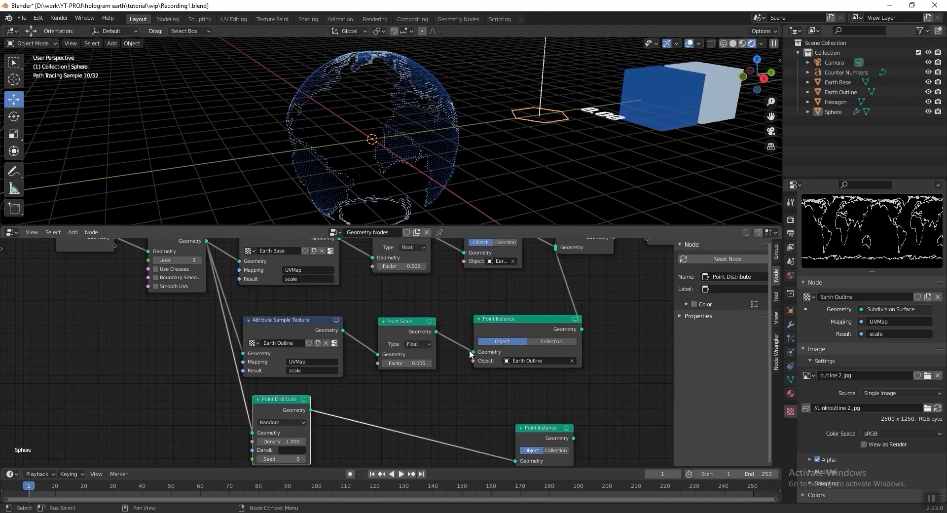
drag(534, 427, 518, 267)
middle_drag(566, 410, 577, 392)
- Widen the third branch's Point Instance node and set its instanced object to Hexagon
drag(494, 313, 471, 315)
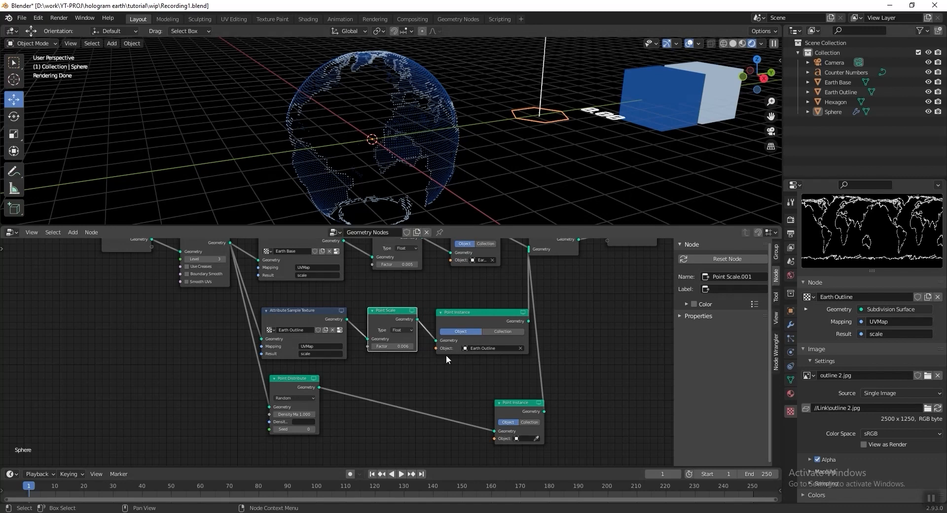
middle_drag(446, 354, 449, 327)
drag(491, 386, 470, 386)
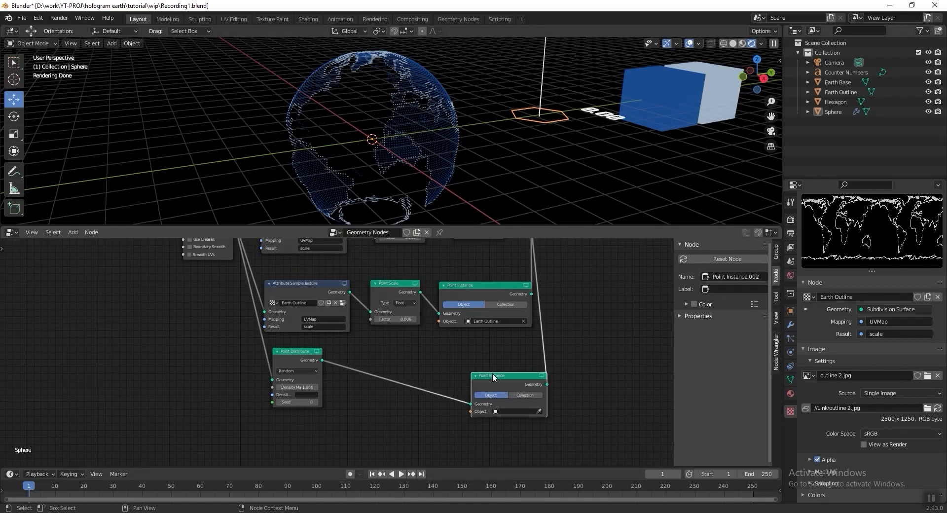
middle_drag(556, 386, 536, 376)
scroll(496, 375, up, 2)
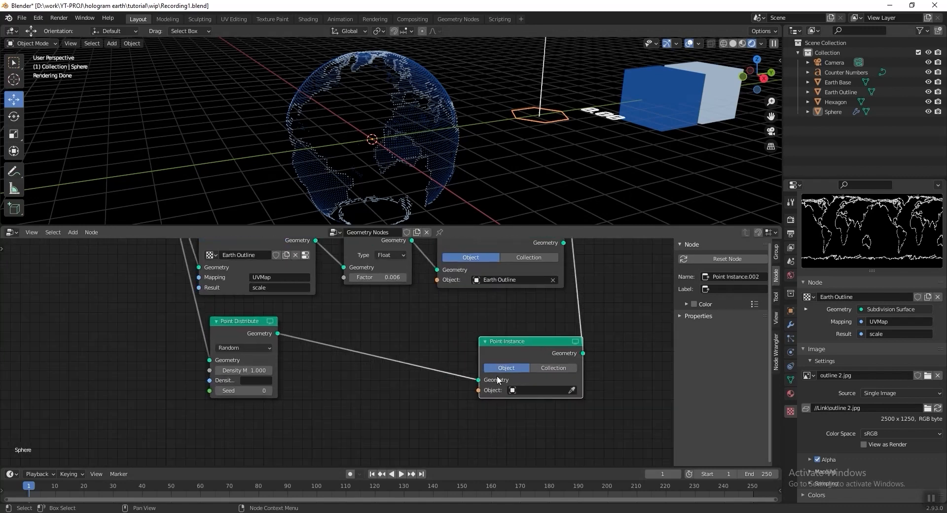
click(512, 390)
key(Escape)
click(512, 390)
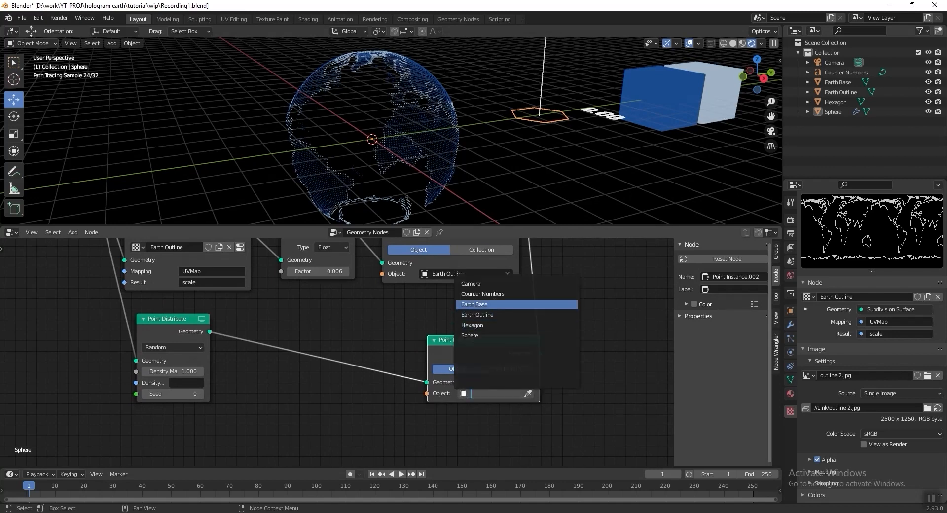
click(483, 324)
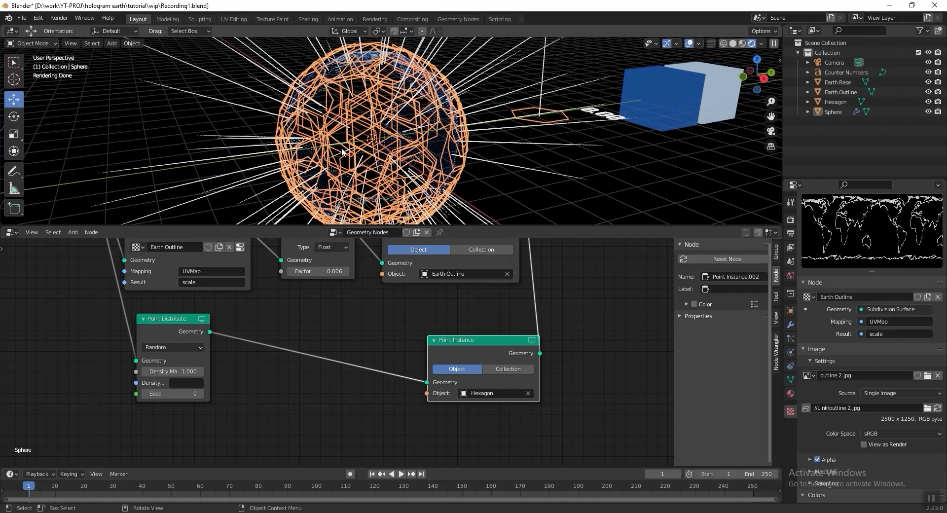
- Insert an Attribute Sample Texture node between Point Distribute and the Hexagon Point Instance node
scroll(296, 372, down, 2)
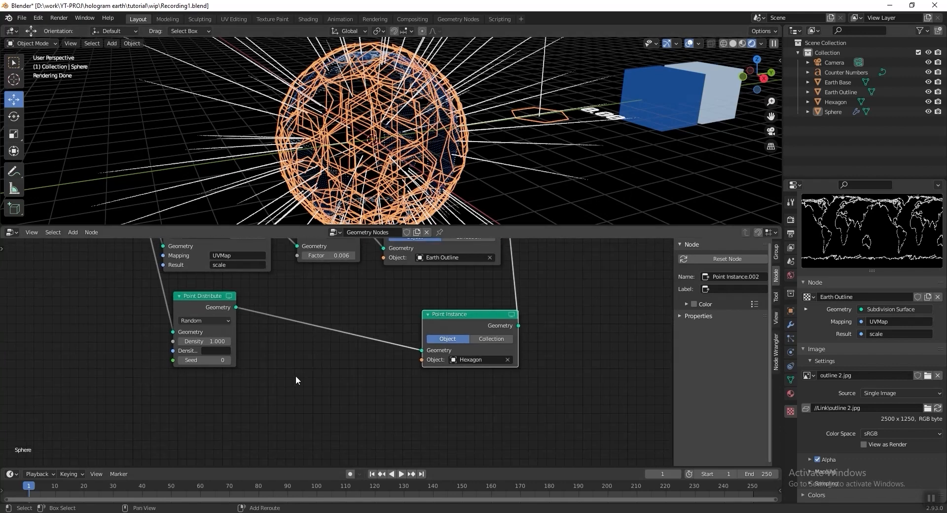
key(shift+a)
mouse_move(302, 319)
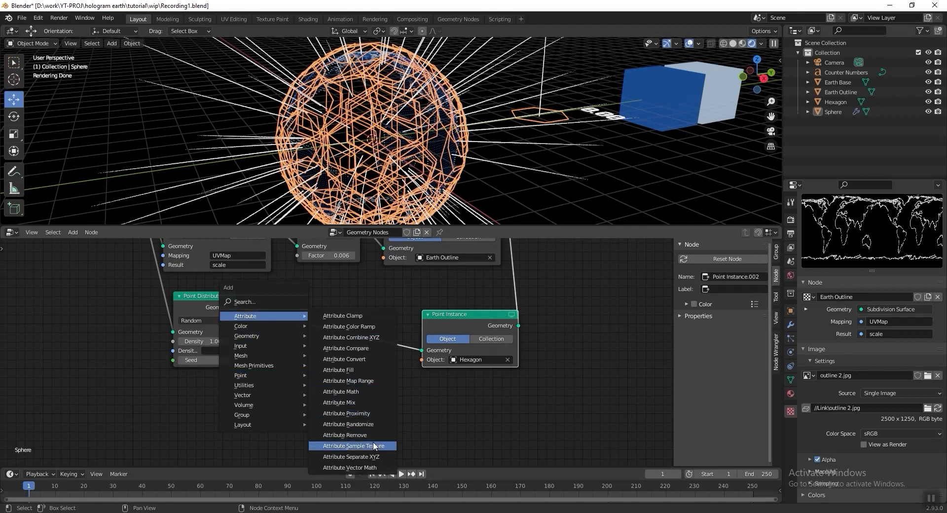
click(354, 445)
click(274, 299)
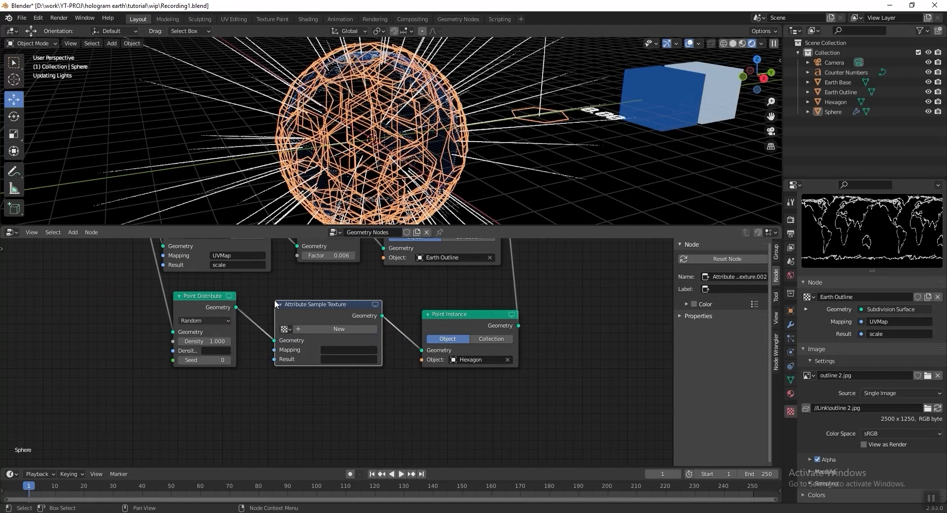
- Set the new Attribute Sample Texture node's mapping to UVMap and its result to scale, then save the file
scroll(341, 350, up, 1)
click(340, 349)
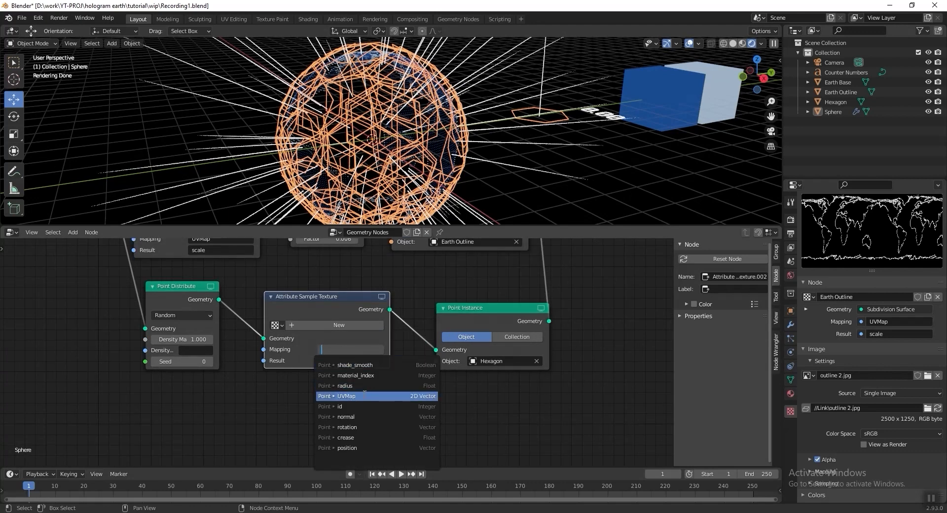
click(363, 395)
click(354, 361)
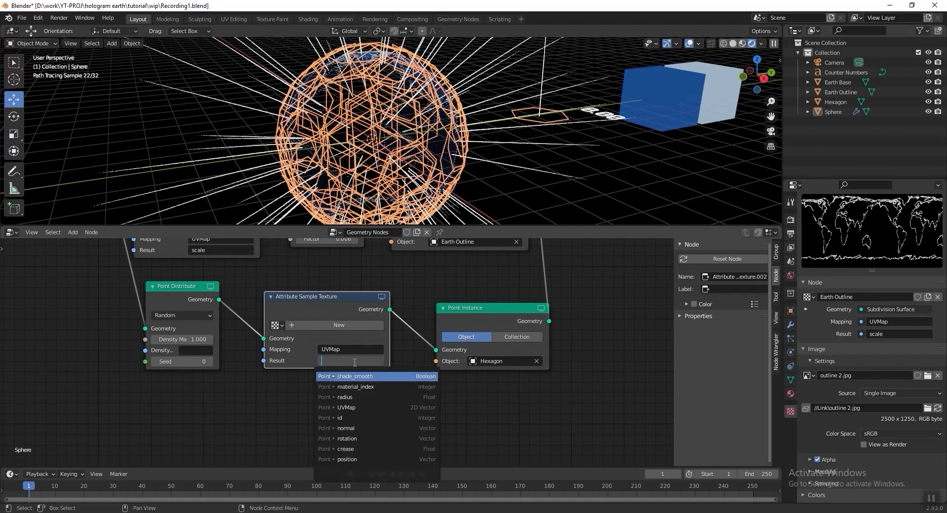
text(scal)
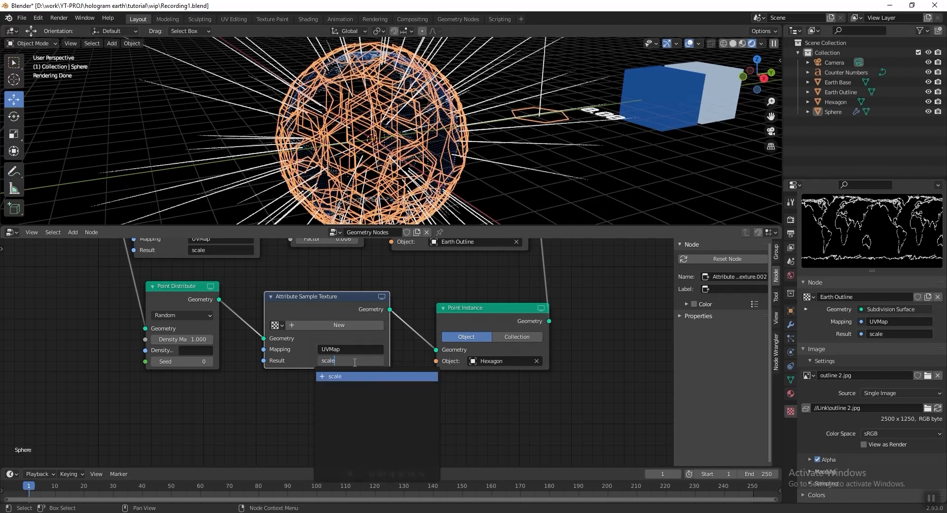
text(e)
key(Return)
key(ctrl+s)
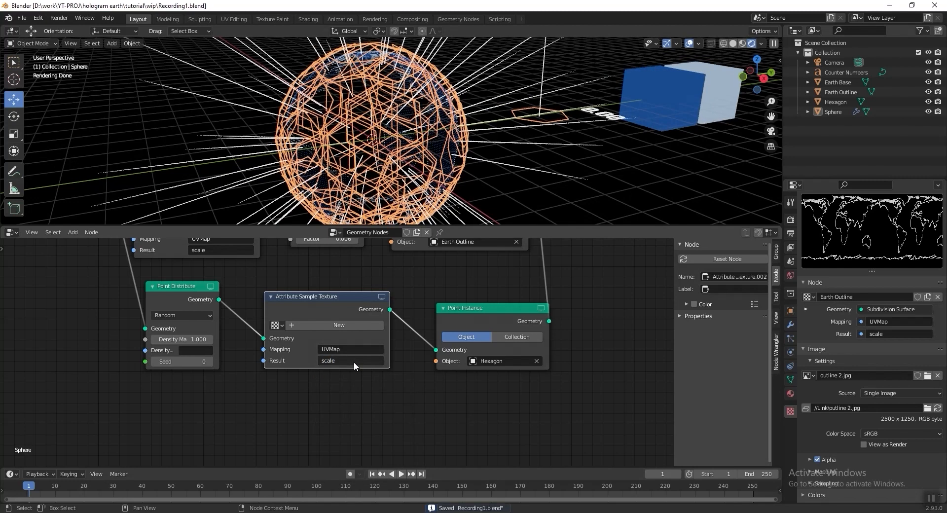
- Create a new texture named Hexagon in the Attribute Sample Texture node and set its type to Clouds
click(330, 324)
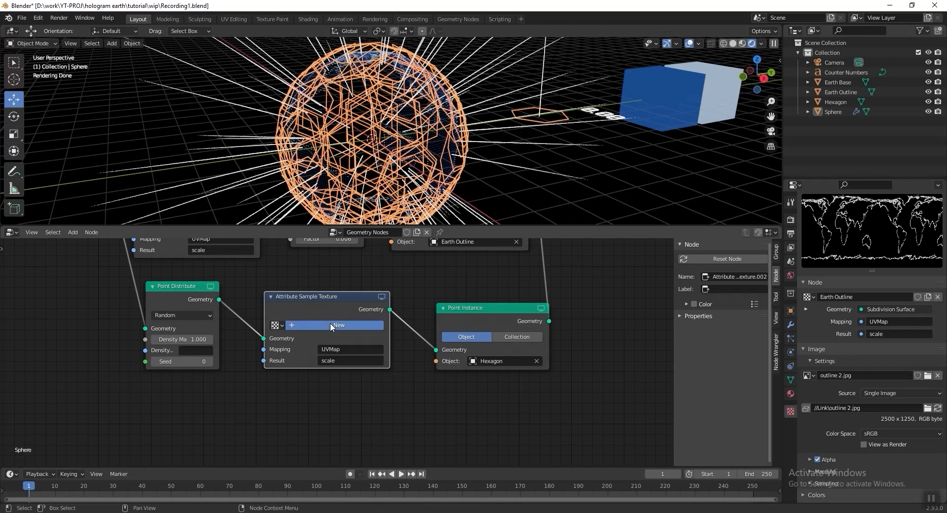
click(316, 325)
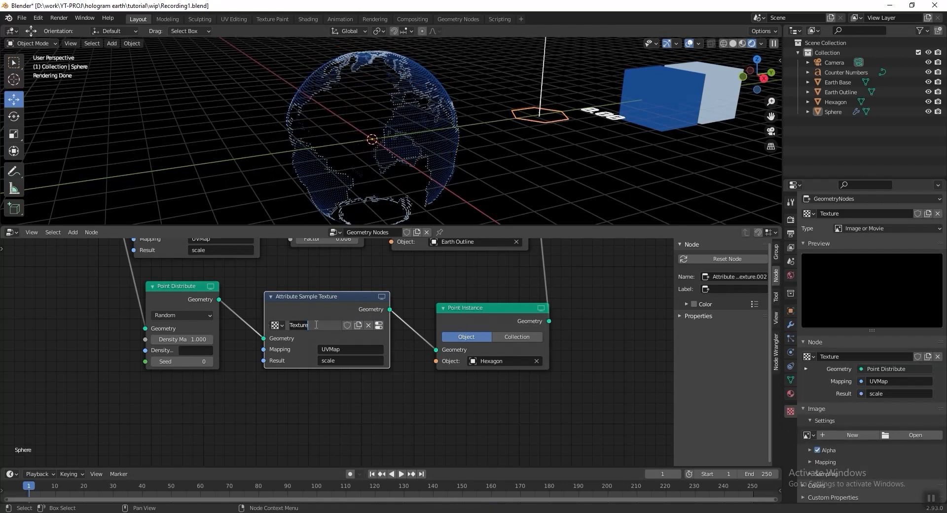
text(Hexagon)
key(Return)
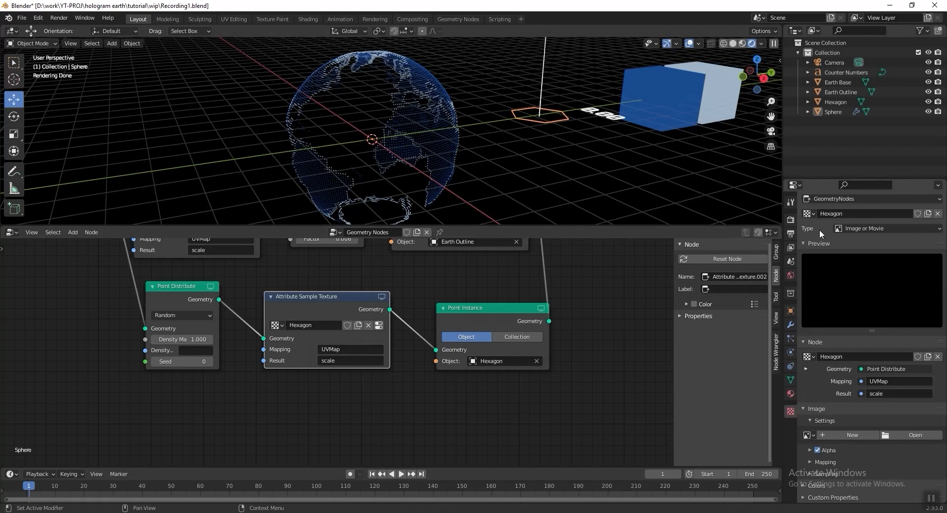
click(909, 230)
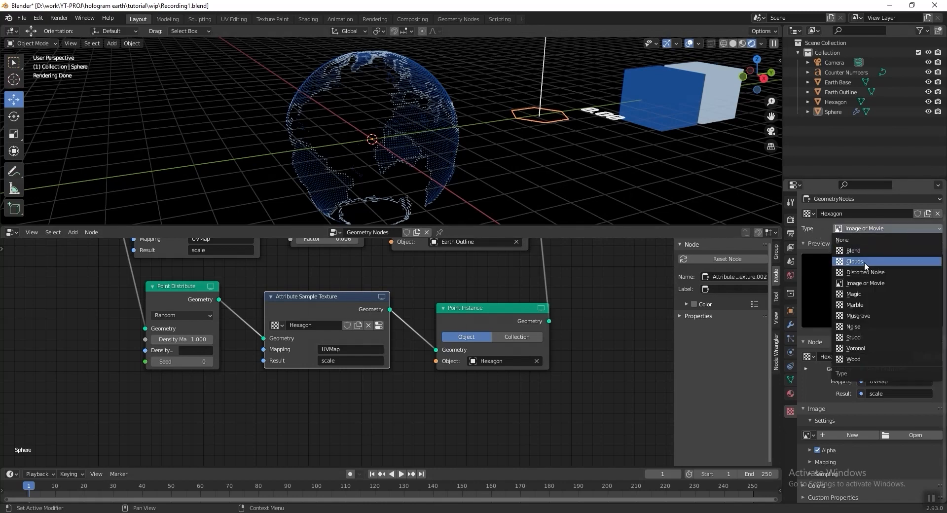
click(864, 262)
- Move the first color ramp stop of the Hexagon texture to about 0.51 and save the file
scroll(816, 425, down, 1)
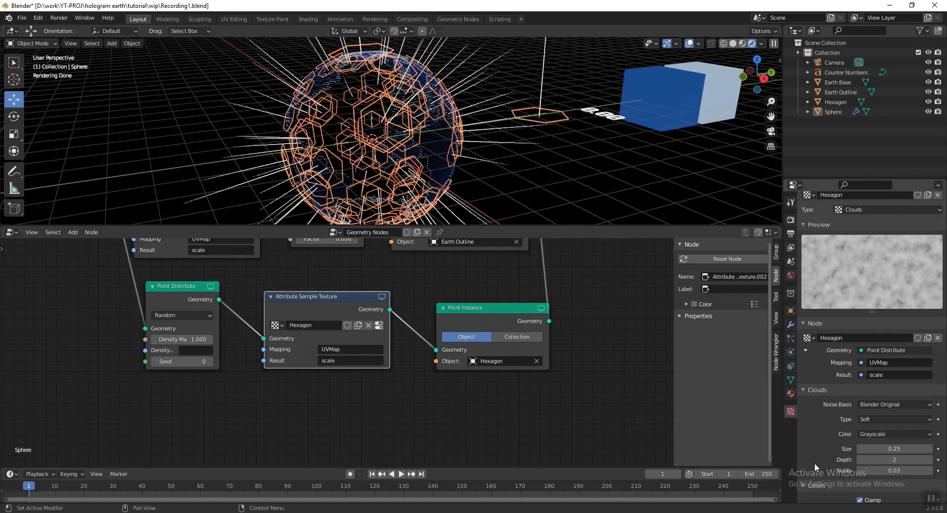
click(815, 488)
scroll(814, 486, down, 5)
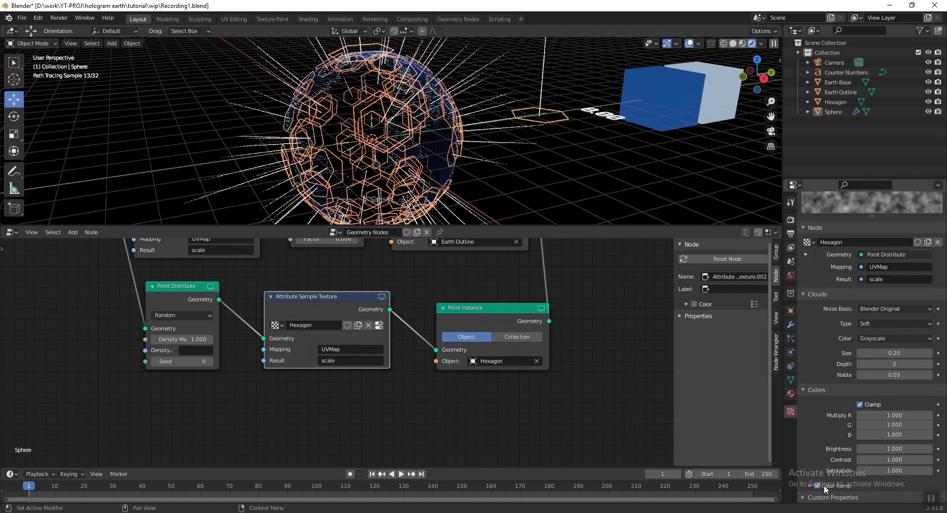
click(815, 485)
scroll(811, 446, down, 2)
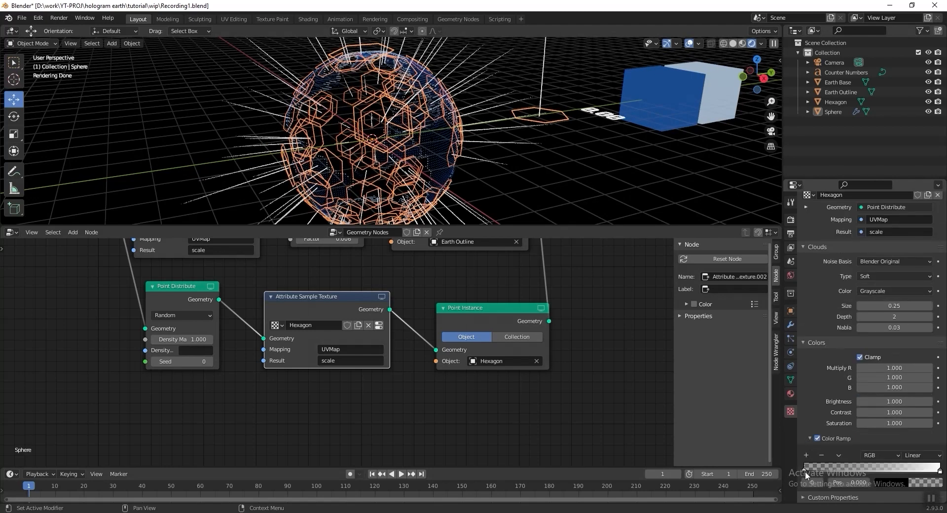
drag(805, 470, 878, 471)
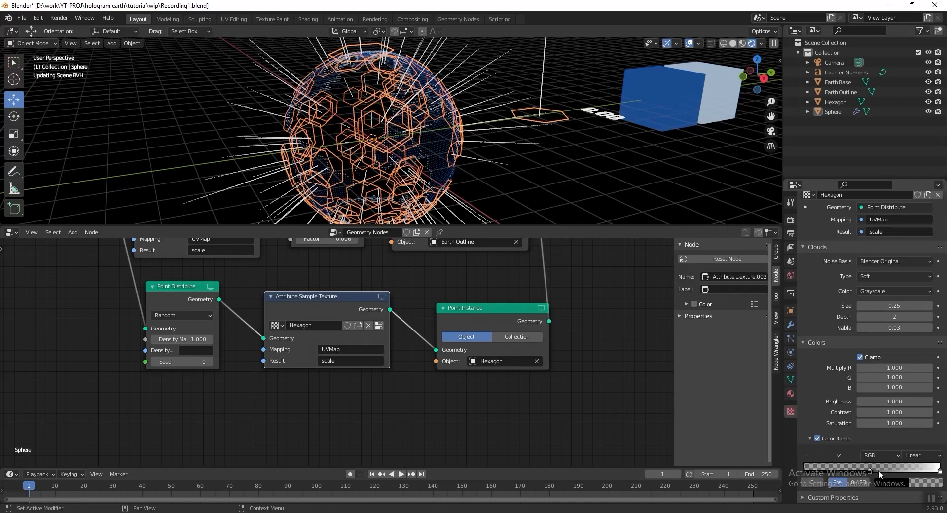
drag(877, 469, 871, 470)
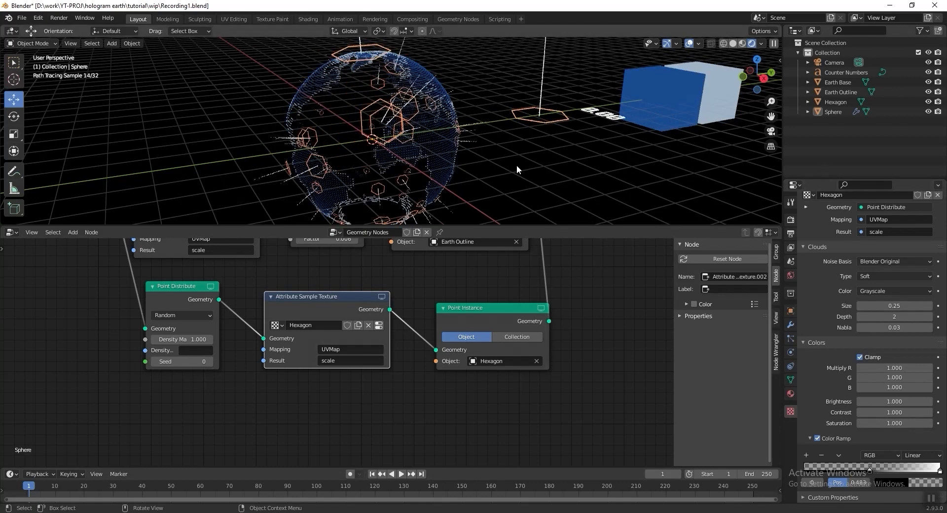
scroll(497, 144, up, 5)
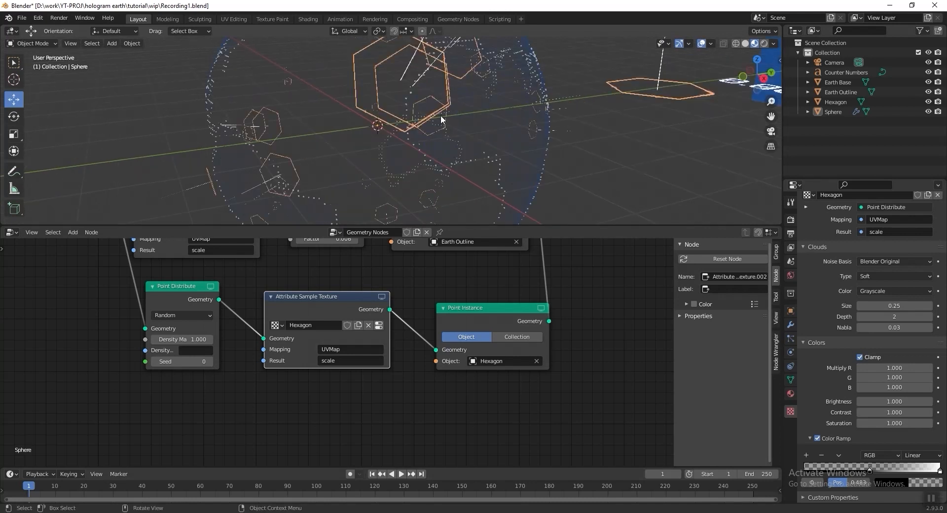
mouse_move(869, 474)
mouse_down()
mouse_move(877, 473)
mouse_move(854, 473)
mouse_move(876, 475)
mouse_up()
scroll(563, 134, down, 3)
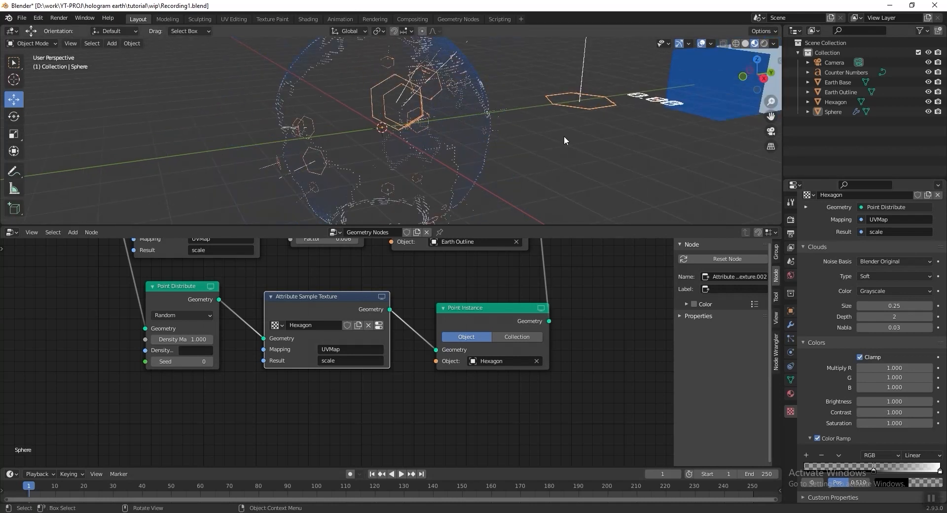
key(ctrl+s)
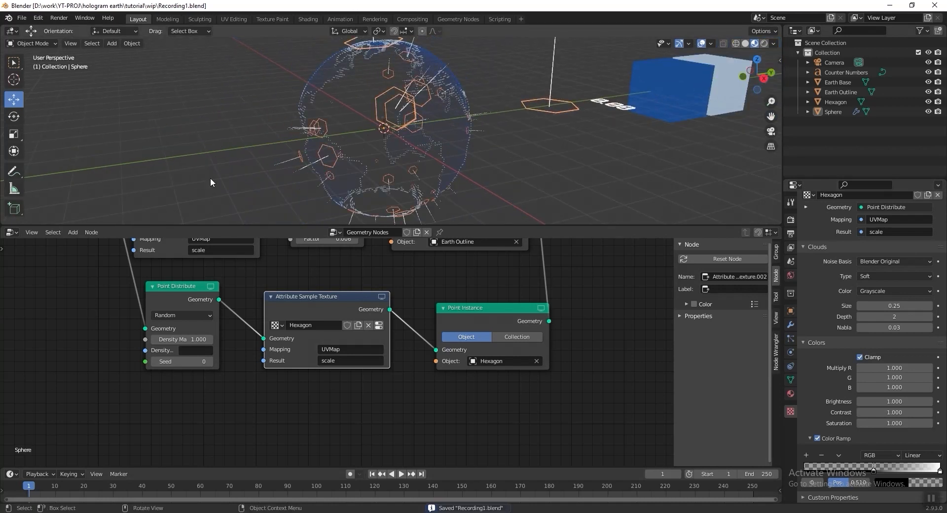
- Set the Point Distribute node's maximum density to 0.5
click(181, 339)
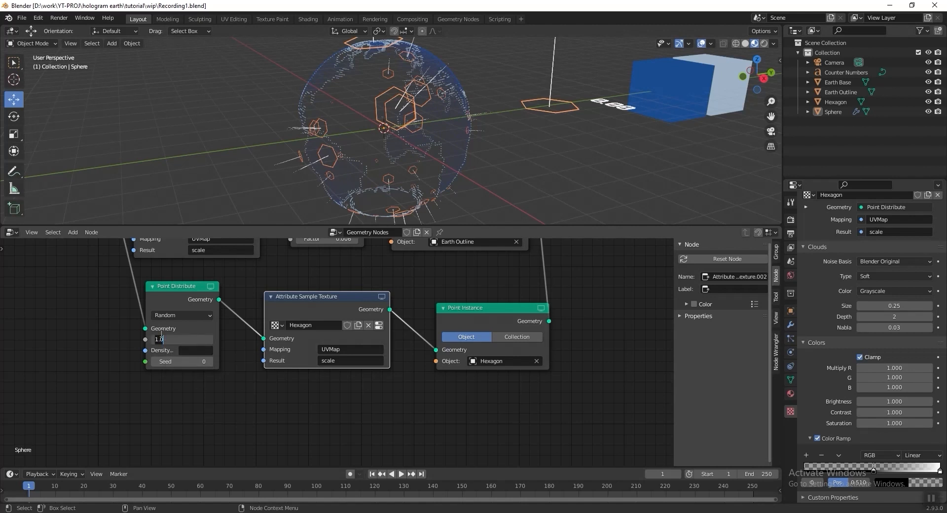
text(0.5)
key(Return)
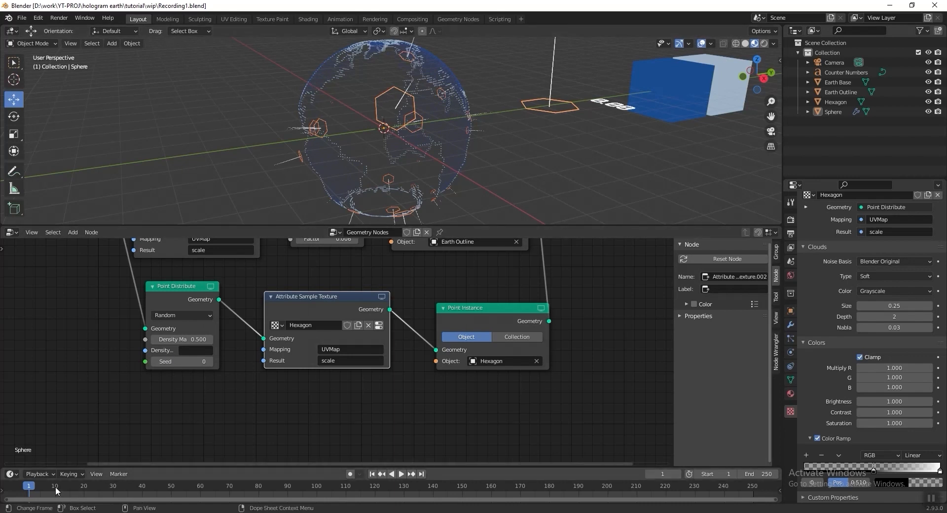
- Set the Hexagon clouds size to 0.5 at frame 0, save the file, and insert a keyframe for the size
click(26, 486)
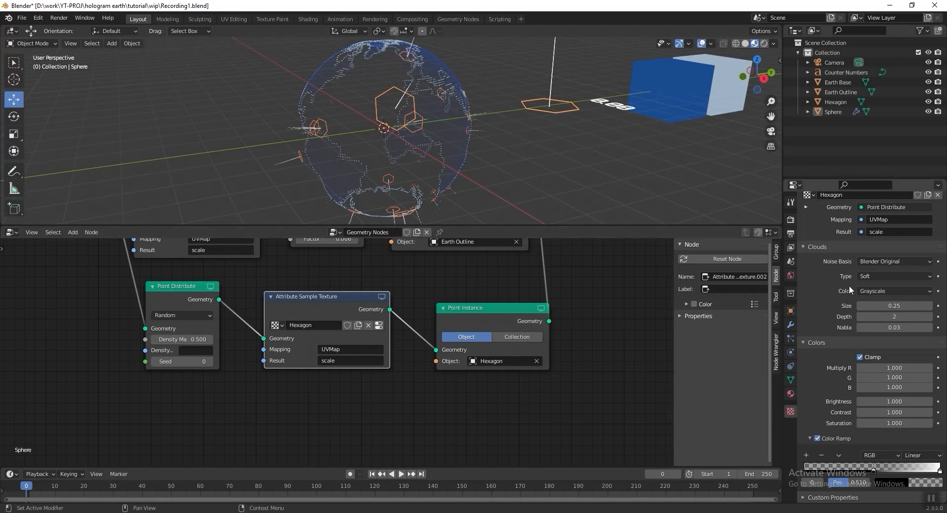
click(904, 306)
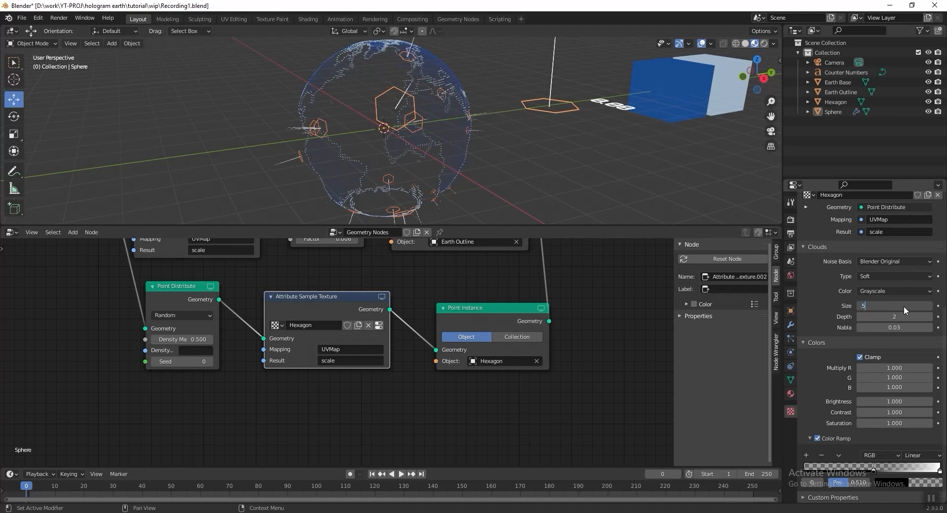
key(Return)
key(ctrl+s)
right_click(903, 306)
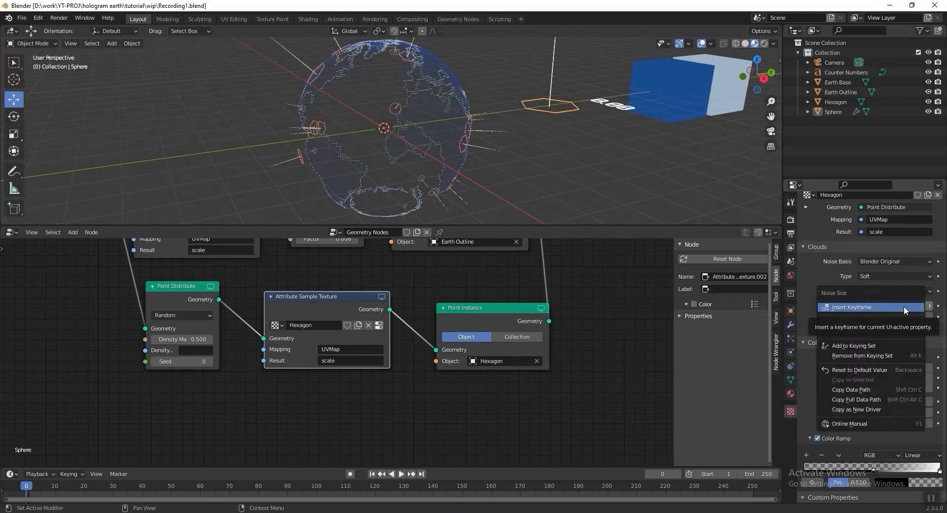
click(903, 306)
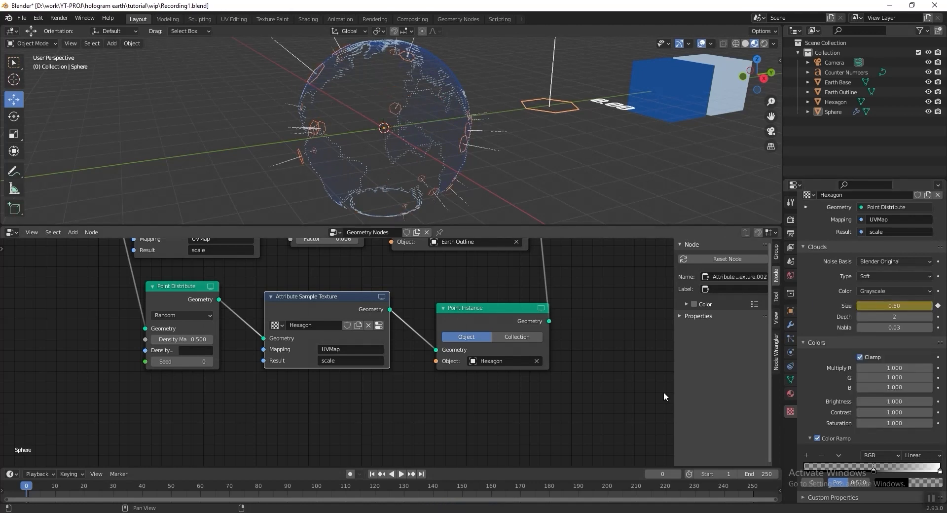
- Set the Hexagon clouds size to 0.9 at frame 250 and insert a second keyframe for it
key(space)
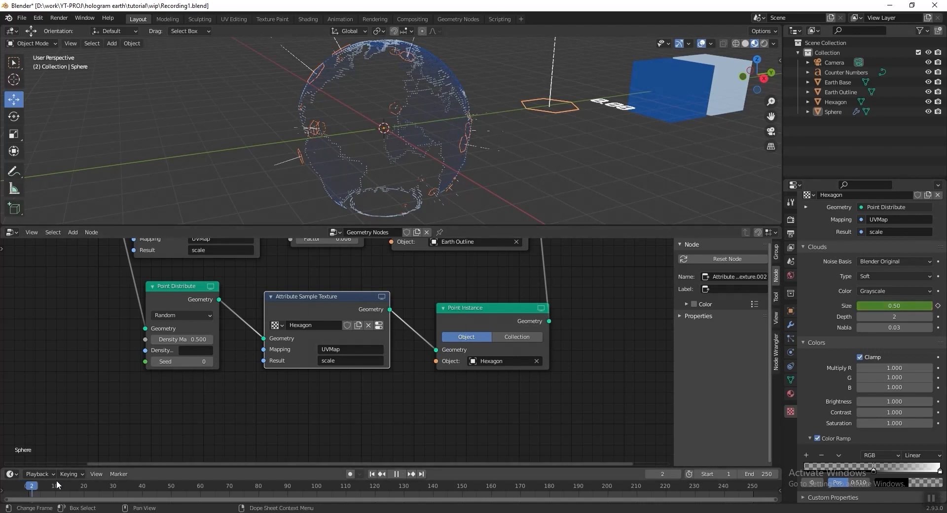
click(684, 491)
drag(688, 490, 753, 487)
key(space)
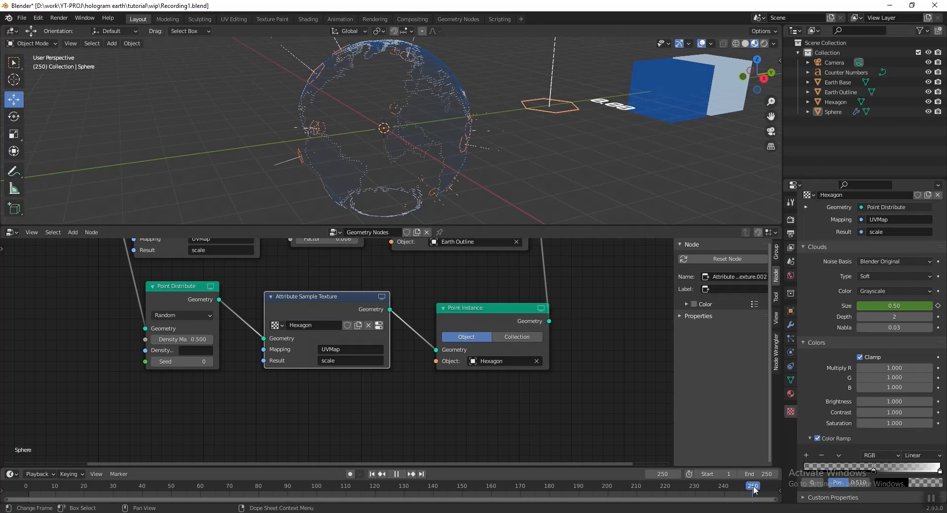
click(878, 307)
text(.8)
key(Return)
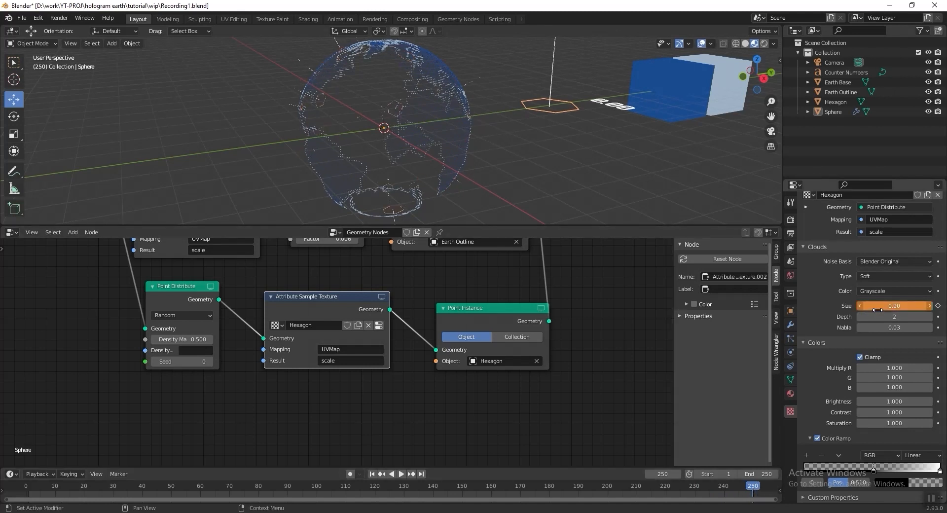
right_click(878, 310)
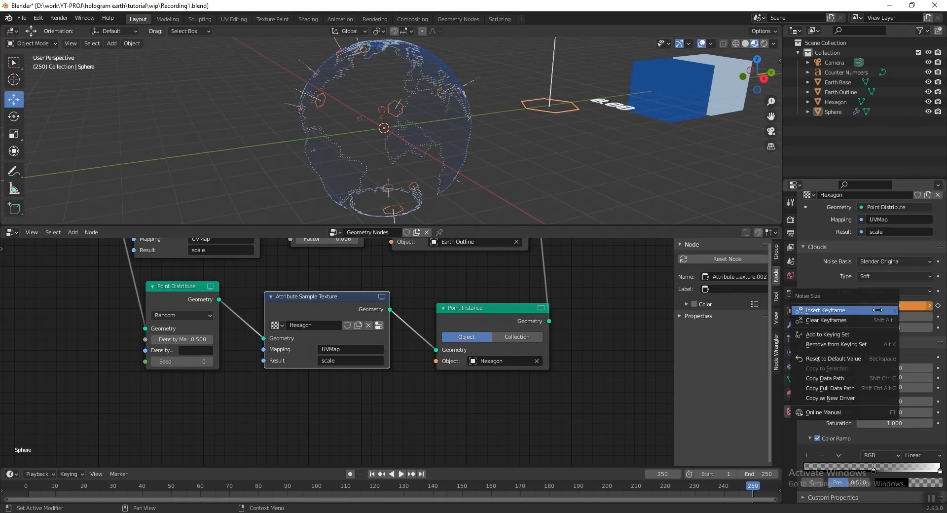
click(860, 310)
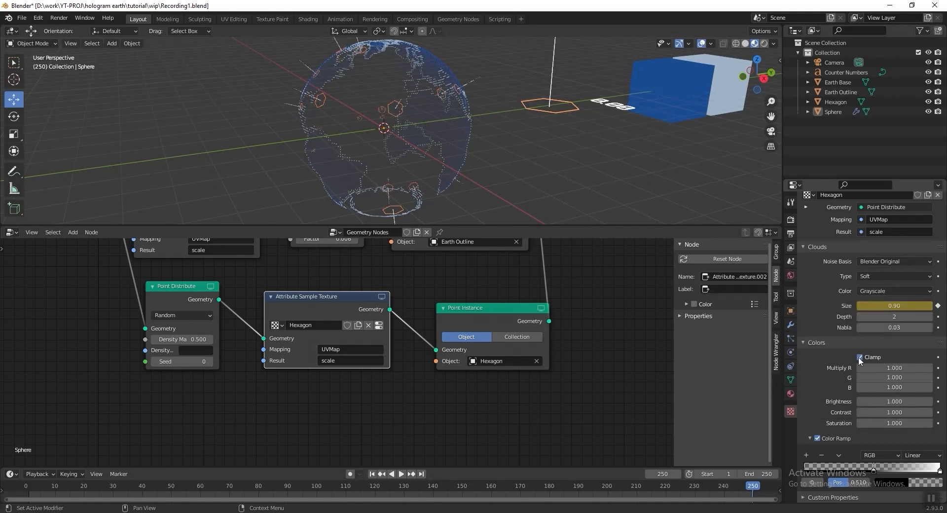
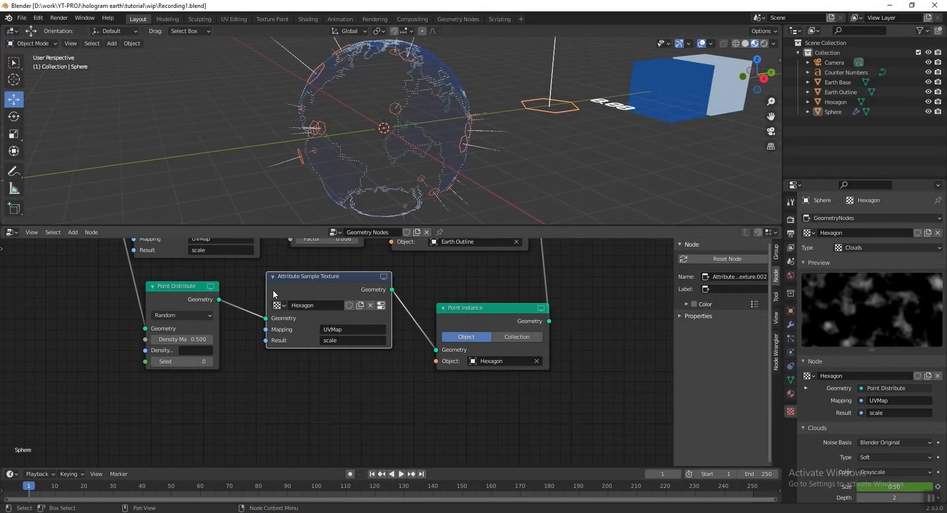
- Duplicate the Hexagon Point Instance node below the original and set the copy's instanced object to Counter Numbers
drag(470, 304, 467, 281)
key(shift+d)
click(466, 398)
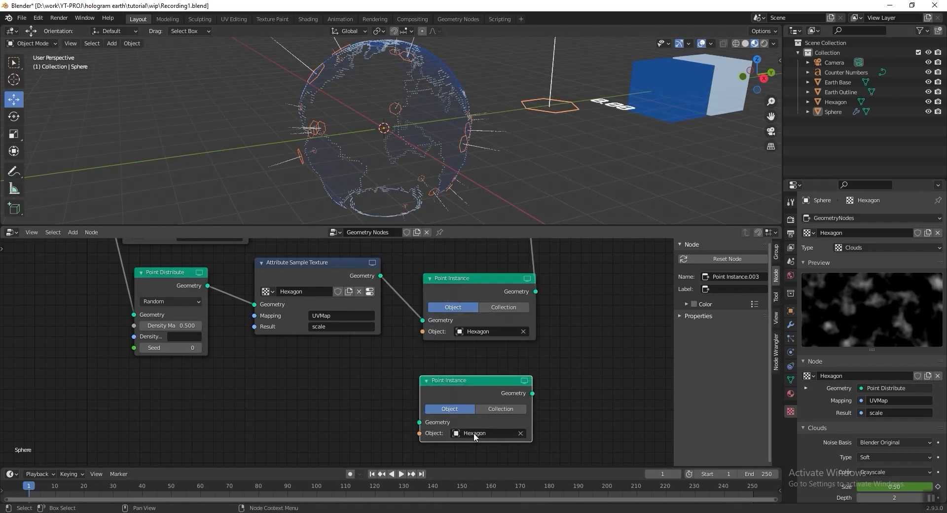
click(520, 433)
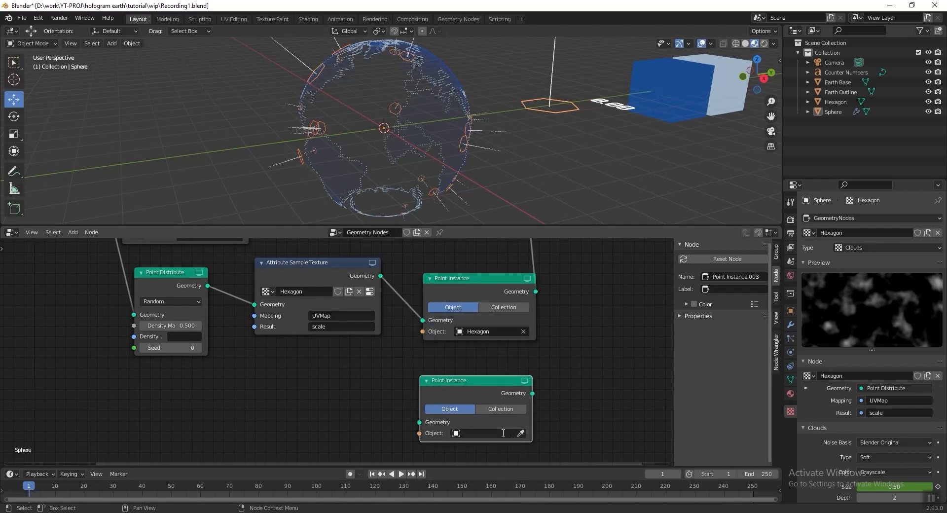
click(502, 433)
click(523, 336)
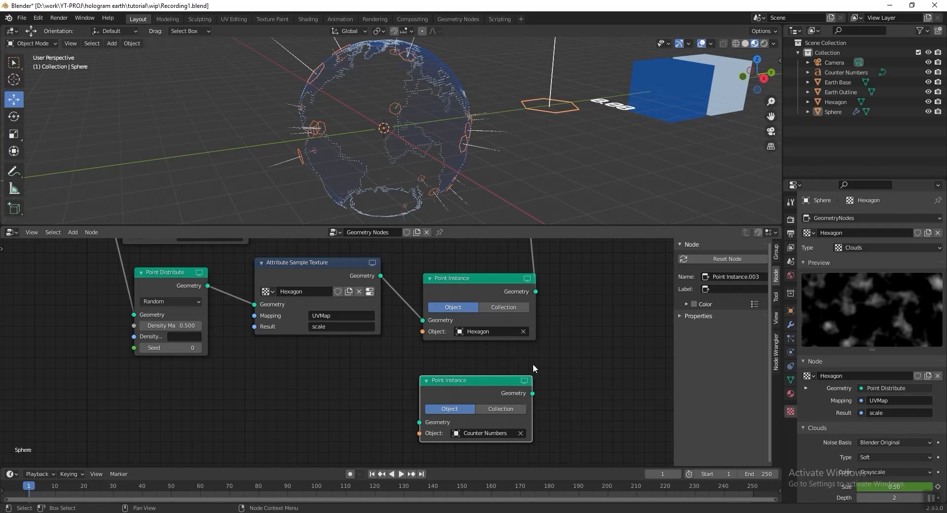
- Link Point Distribute into the Counter Numbers Point Instance node and its output into Join Geometry
drag(208, 286, 420, 422)
middle_drag(513, 368, 384, 399)
scroll(454, 366, down, 4)
scroll(451, 350, down, 3)
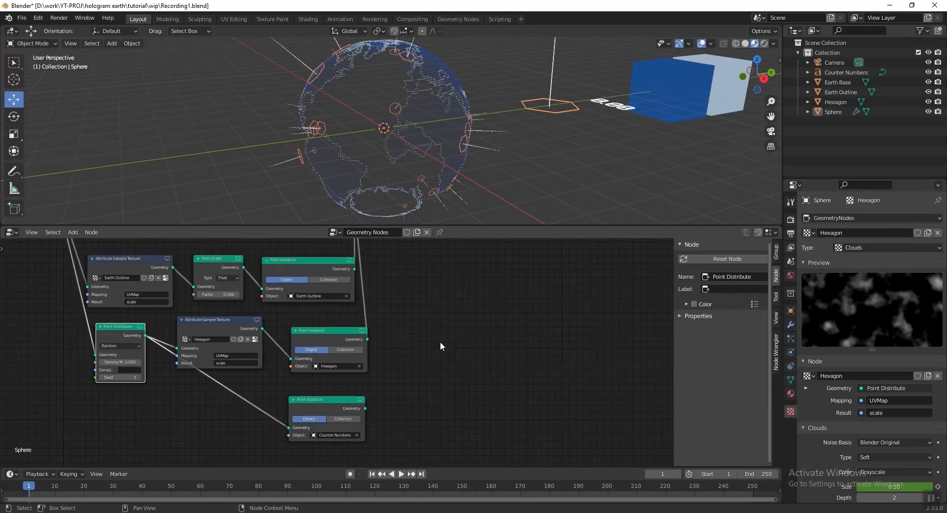
click(360, 436)
drag(360, 437, 354, 271)
middle_drag(457, 338, 474, 326)
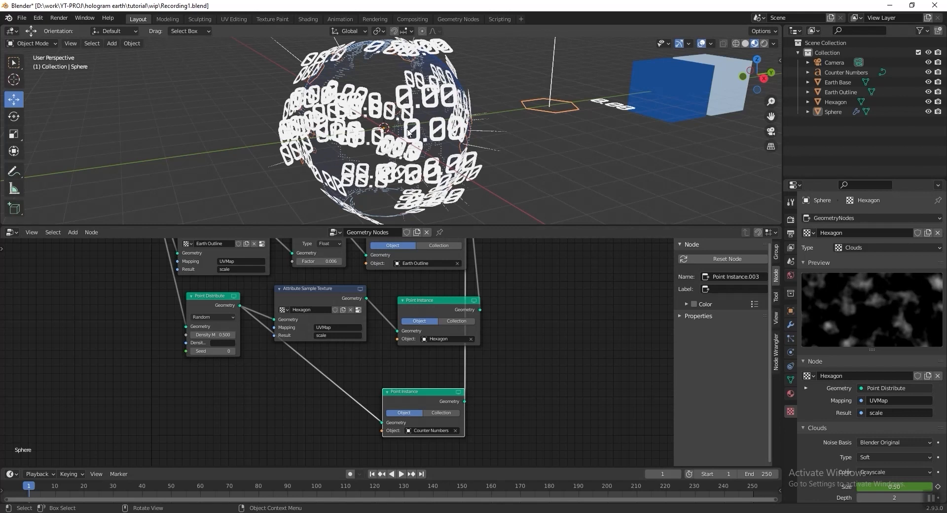
- Insert an Attribute Randomize node between Point Distribute and the Counter Numbers Point Instance node
middle_drag(276, 394, 301, 345)
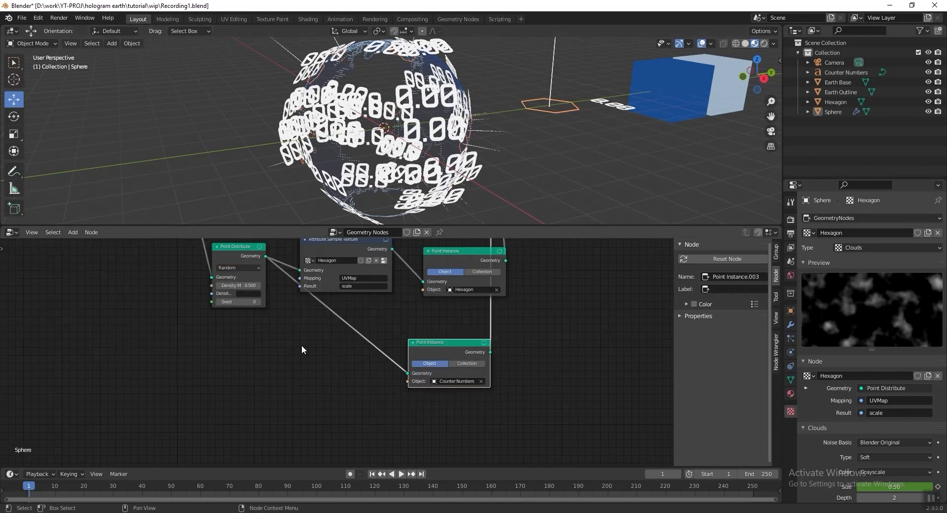
drag(413, 340, 435, 336)
key(shift+a)
mouse_move(280, 353)
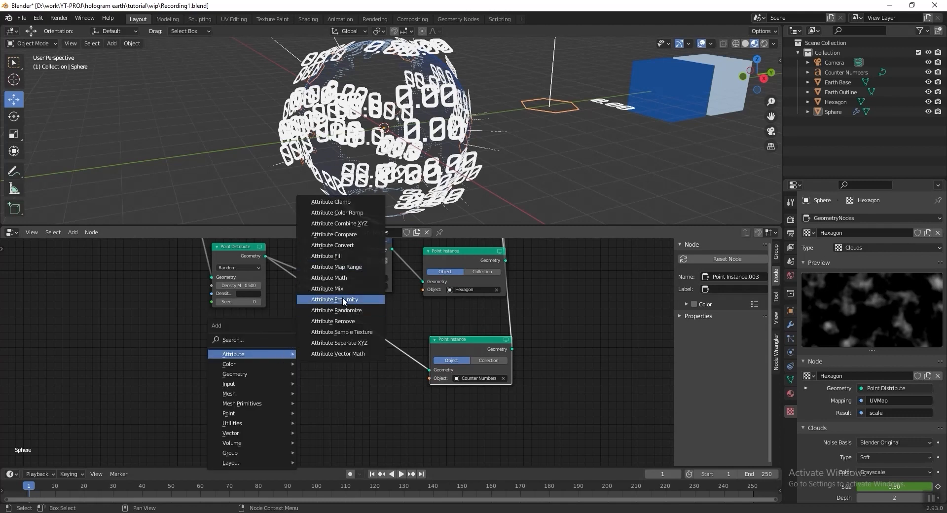
click(343, 314)
click(321, 303)
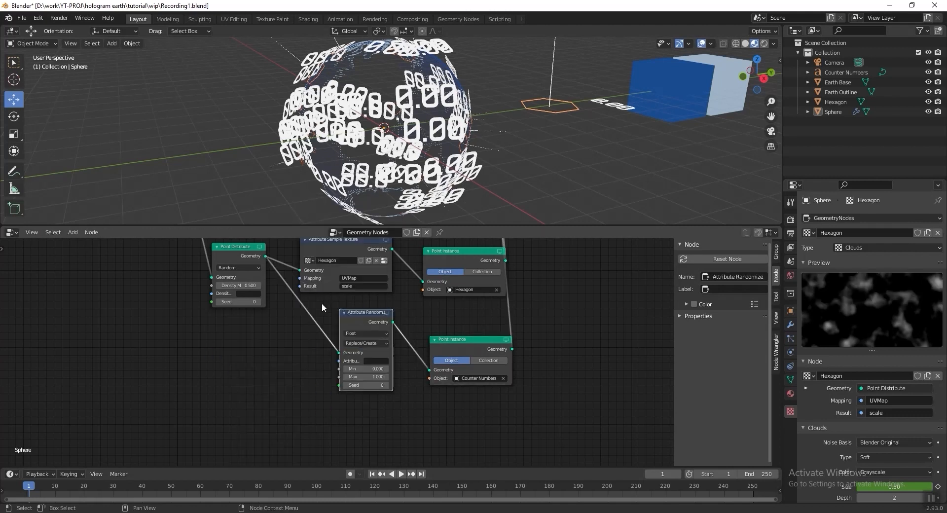
- Set the Attribute Randomize node to the scale attribute with a maximum of 0.2 and seed 7
scroll(338, 353, up, 3)
click(406, 368)
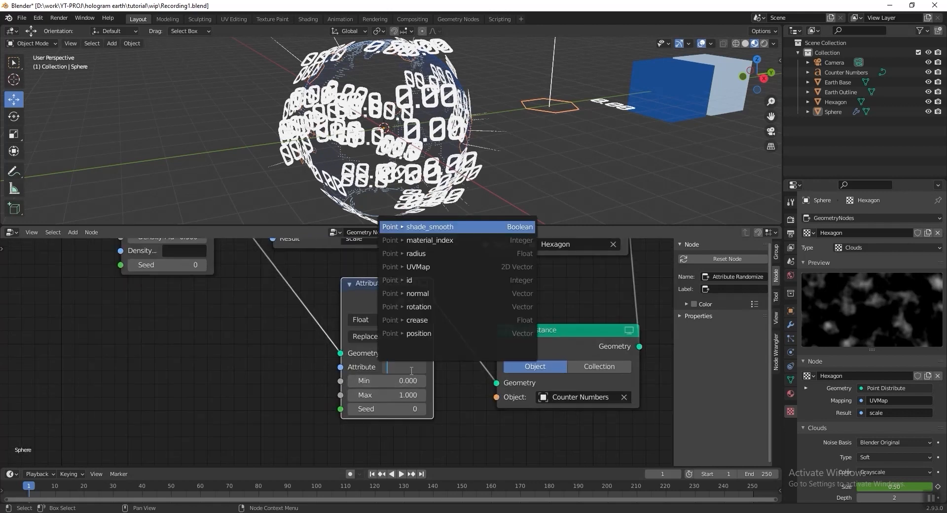
text(scale)
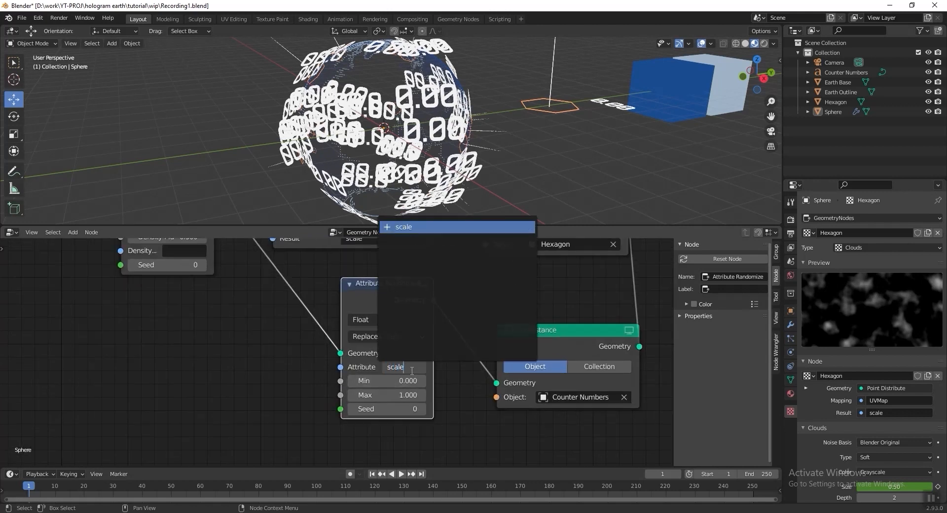
key(Return)
click(392, 395)
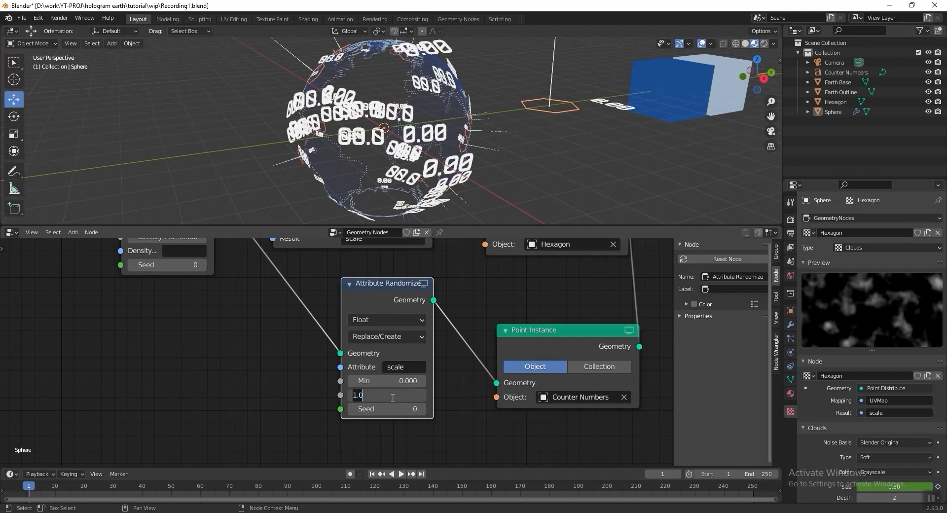
text(0.2)
key(Return)
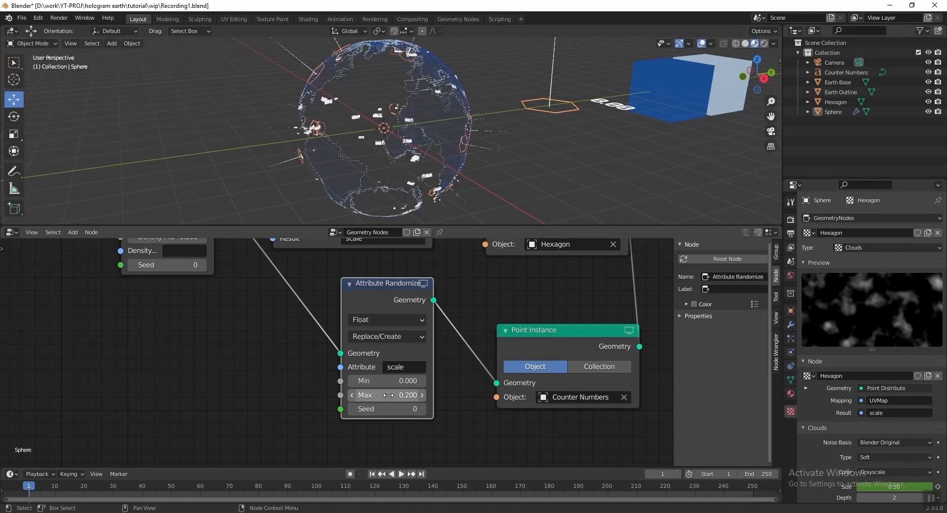
click(389, 410)
text(7)
key(Return)
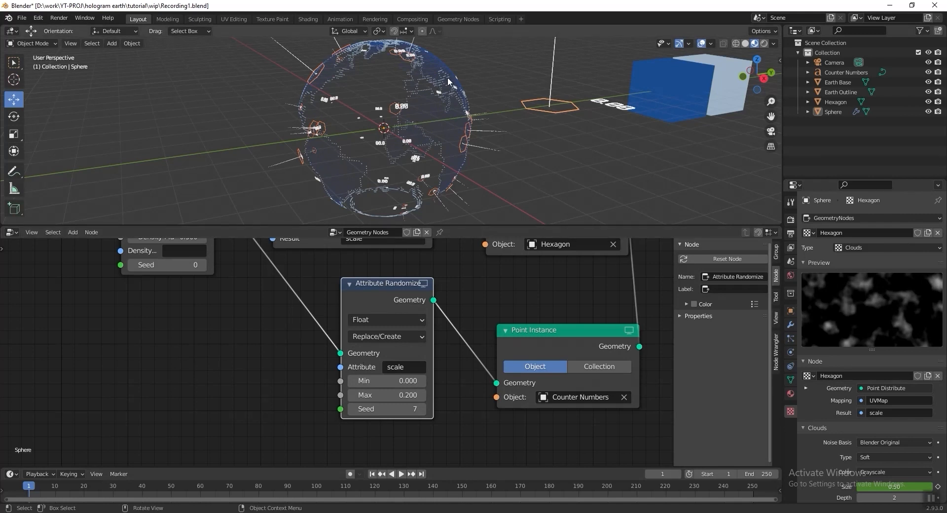
- Insert an Align Rotation to Vector node between Attribute Randomize and the Counter Numbers Point Instance node
middle_drag(454, 72, 310, 162)
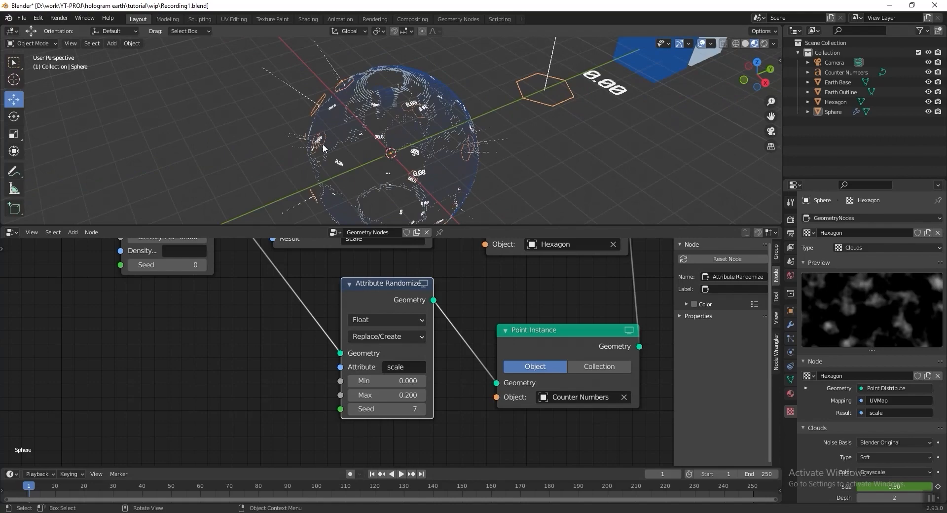
middle_drag(472, 152, 449, 132)
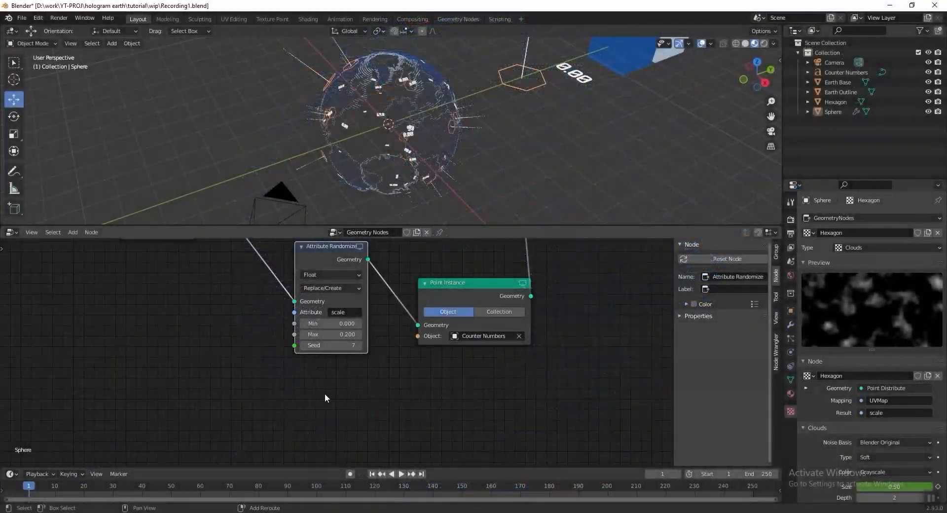
key(shift+a)
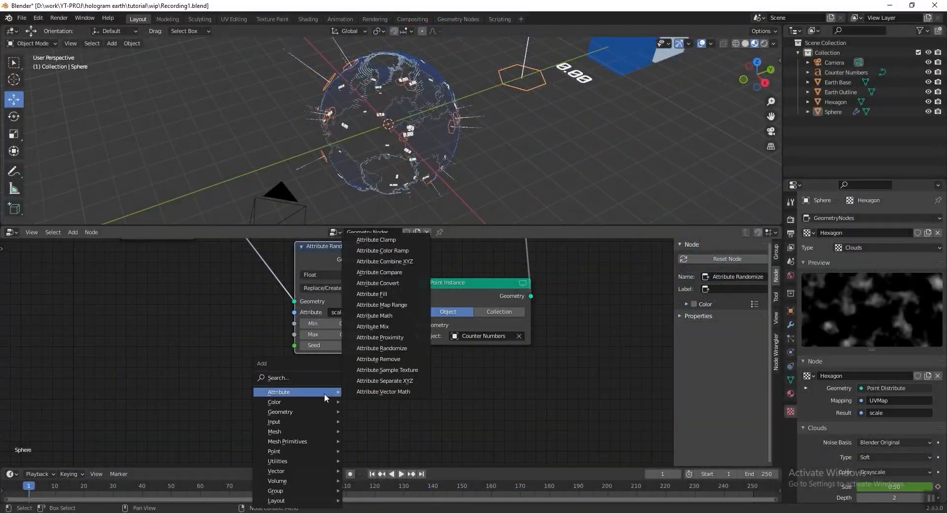
mouse_move(323, 450)
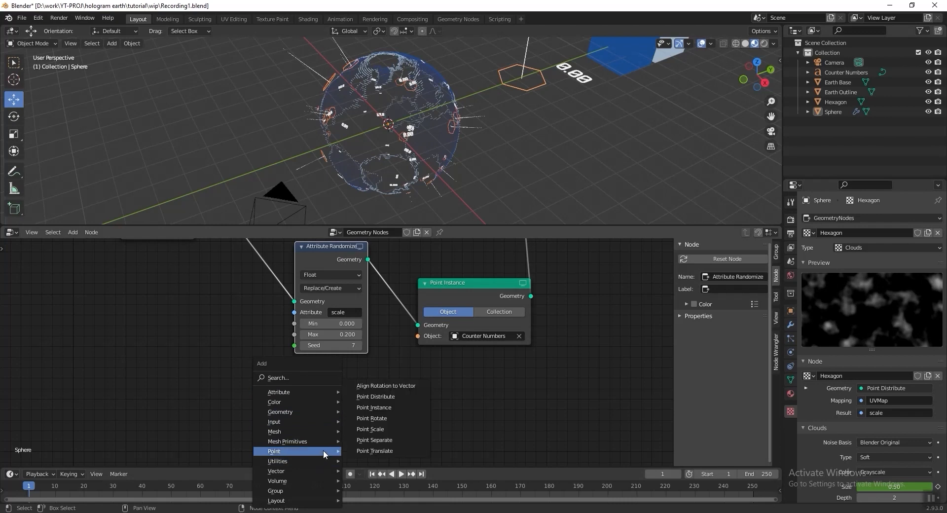
click(403, 386)
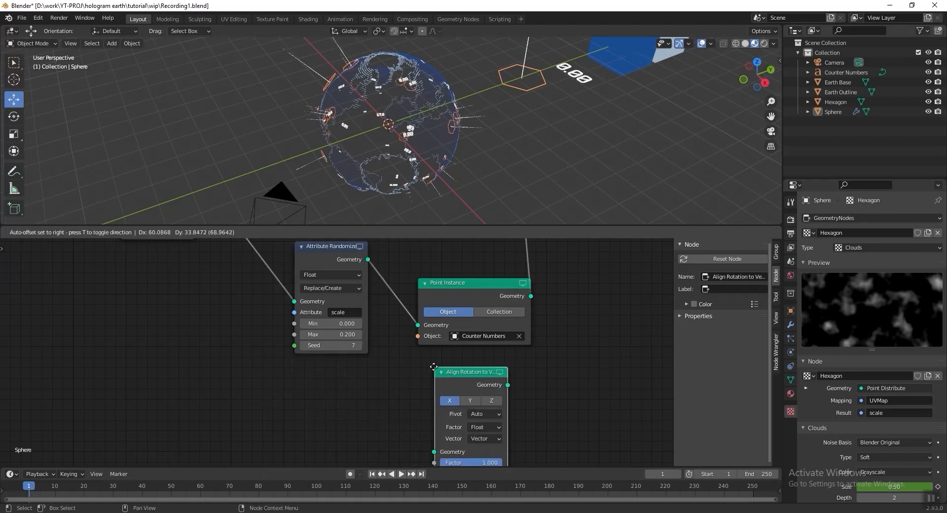
click(386, 280)
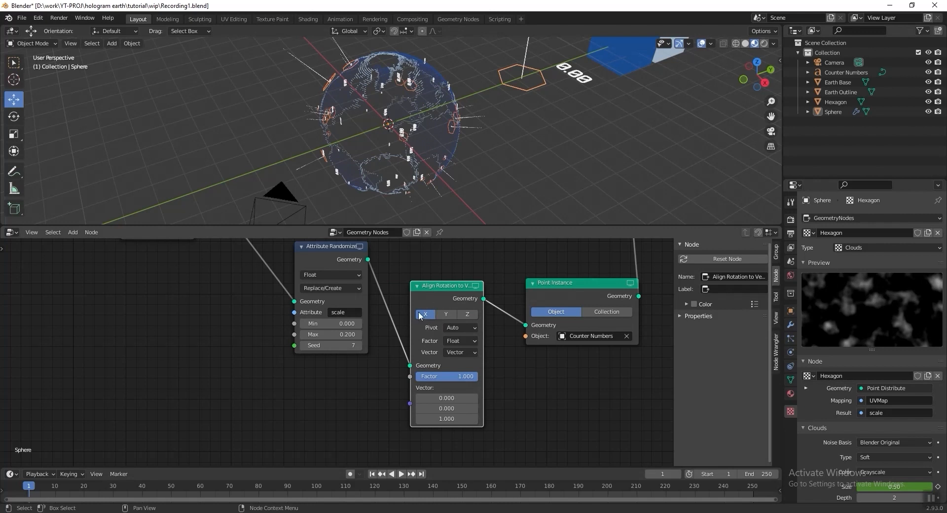
- Set the Align Rotation to Vector node's vector Y to 90 and Z to 0
middle_drag(490, 390, 487, 368)
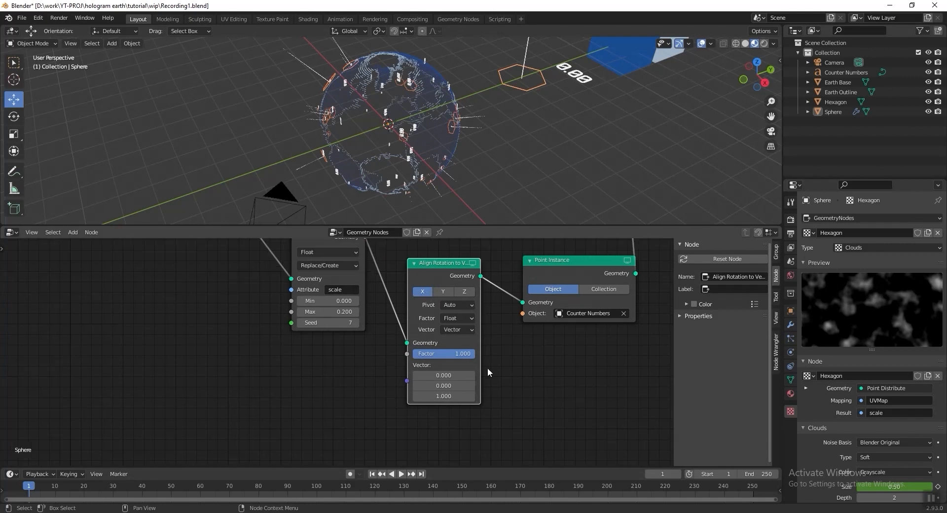
click(437, 386)
text(90)
key(Return)
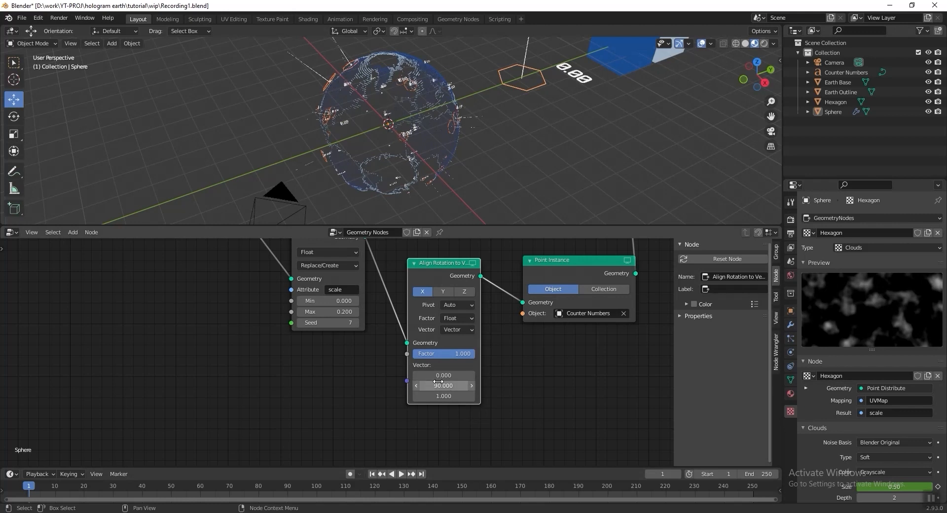
click(444, 399)
text(0)
key(Return)
- Select the camera and set its location to X 19 m, Y 0 m and Z 0 m
middle_drag(403, 99, 458, 147)
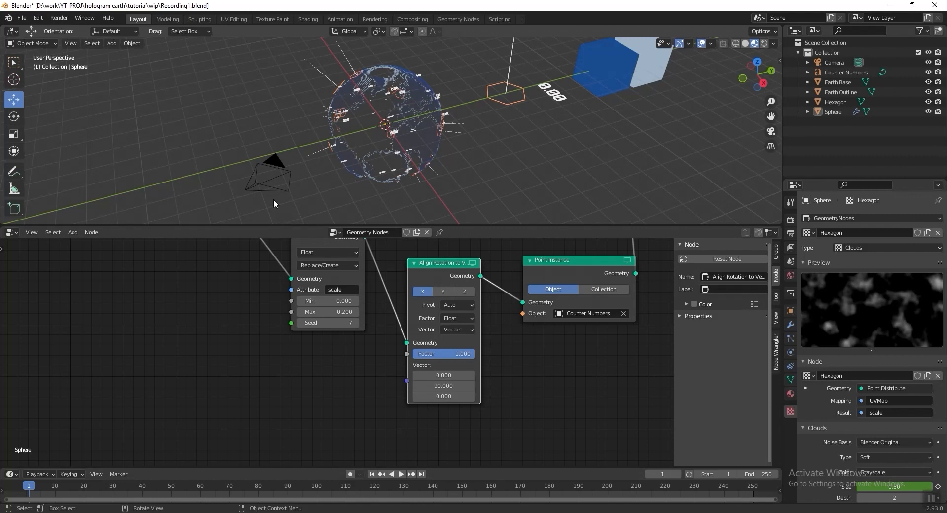
click(283, 176)
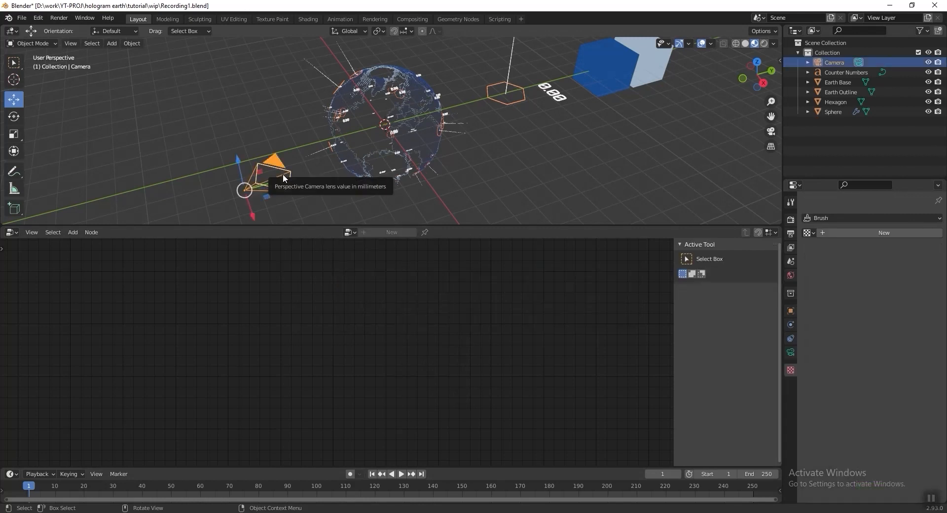
key(n)
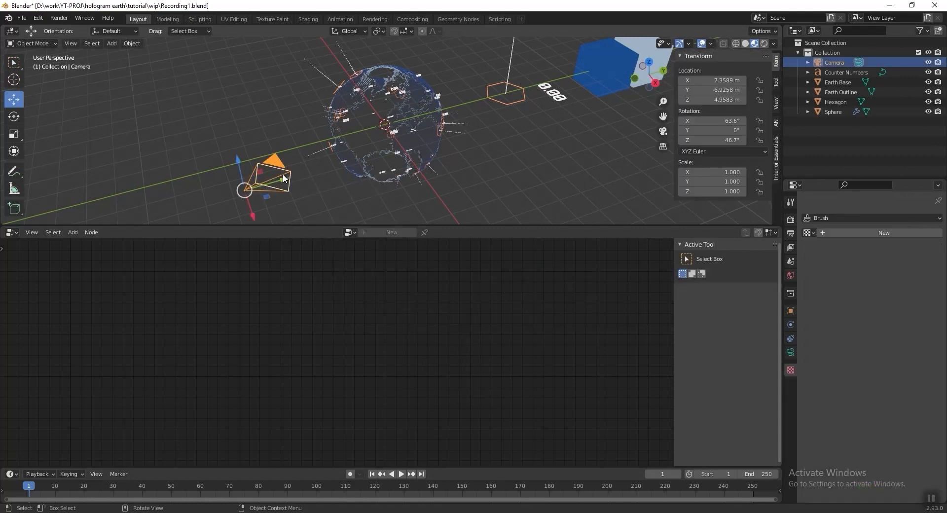
click(724, 79)
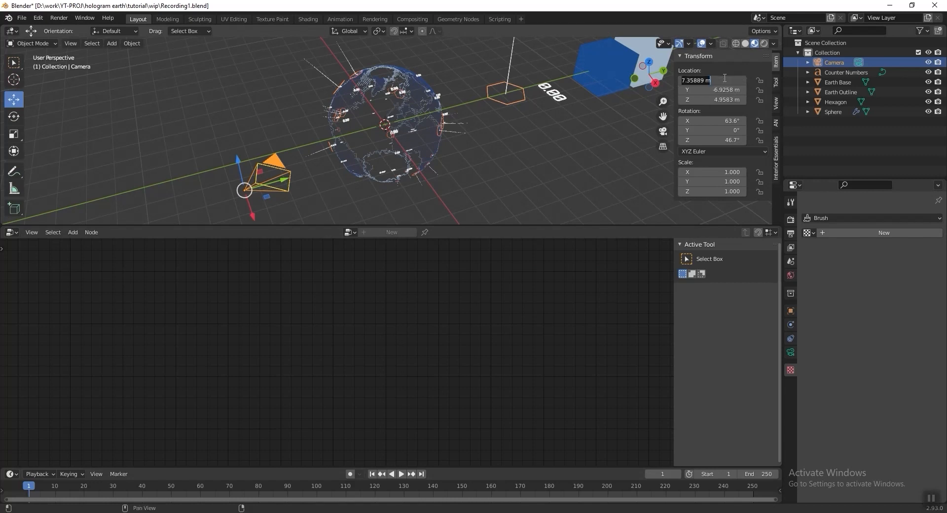
text(19)
key(Tab)
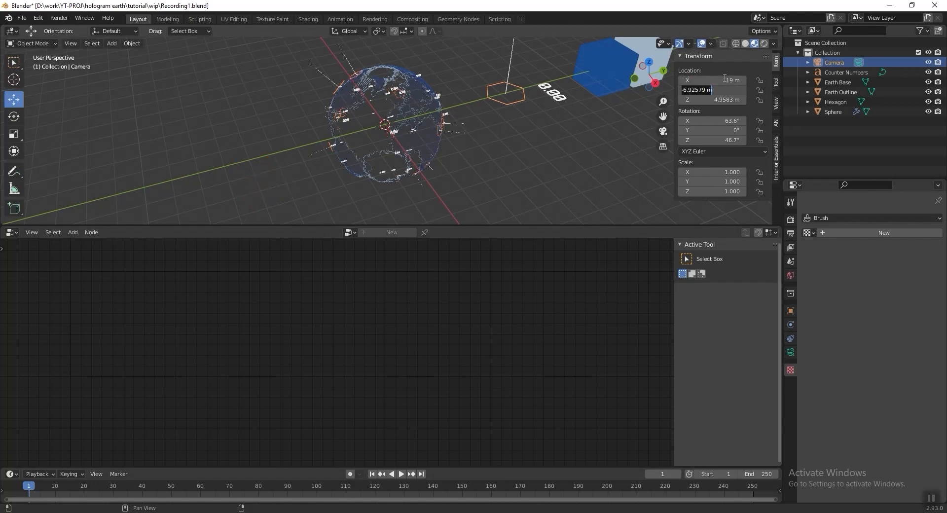
text(0)
key(Tab)
text(0)
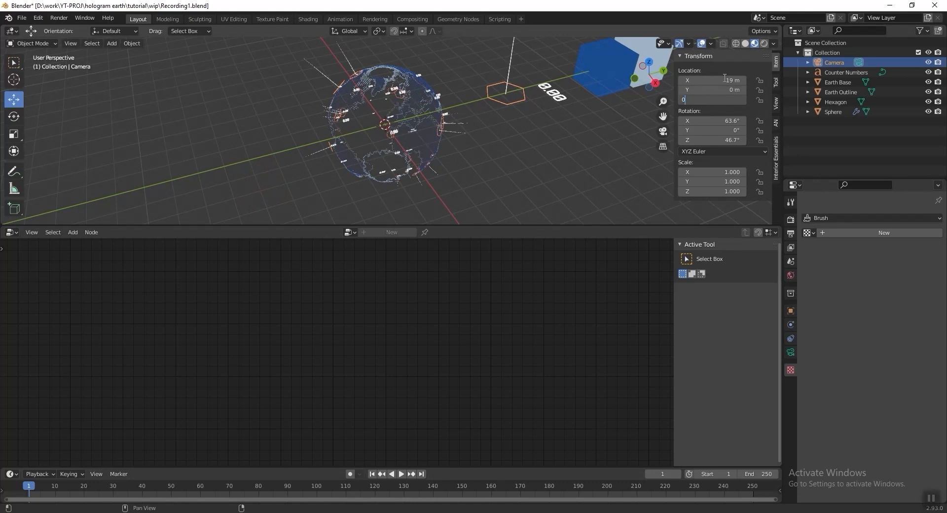
key(Return)
- Enlarge the 3D viewport and set the camera's rotation to X 90°, Y 0° and Z 90°
scroll(454, 132, down, 4)
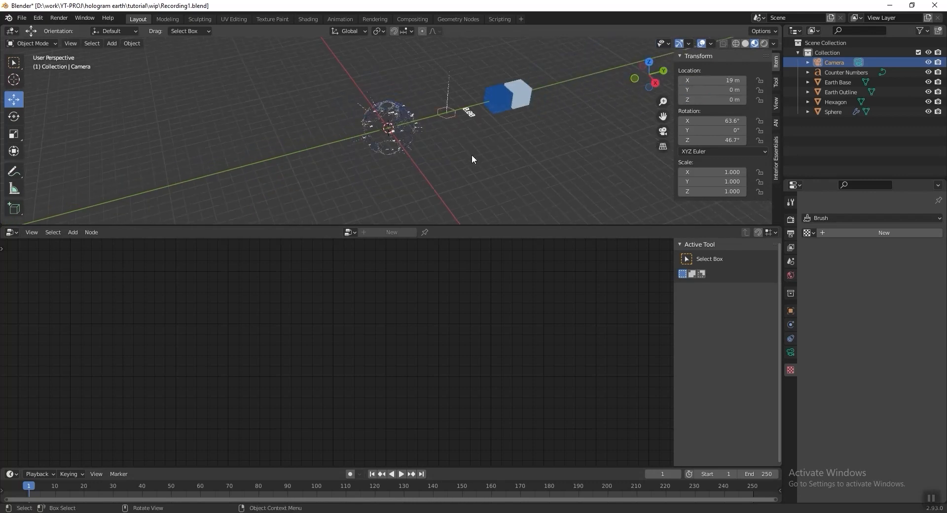
drag(496, 224, 498, 321)
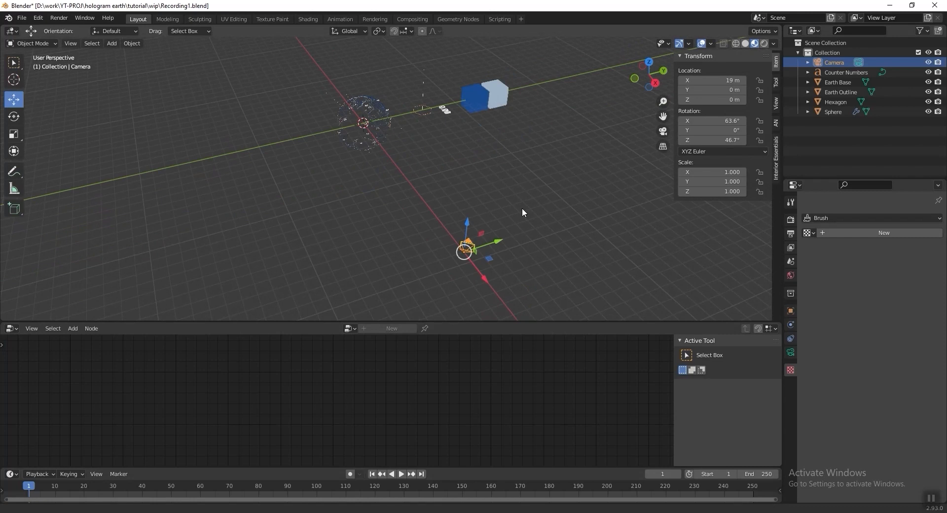
shift+middle_drag(522, 211, 520, 211)
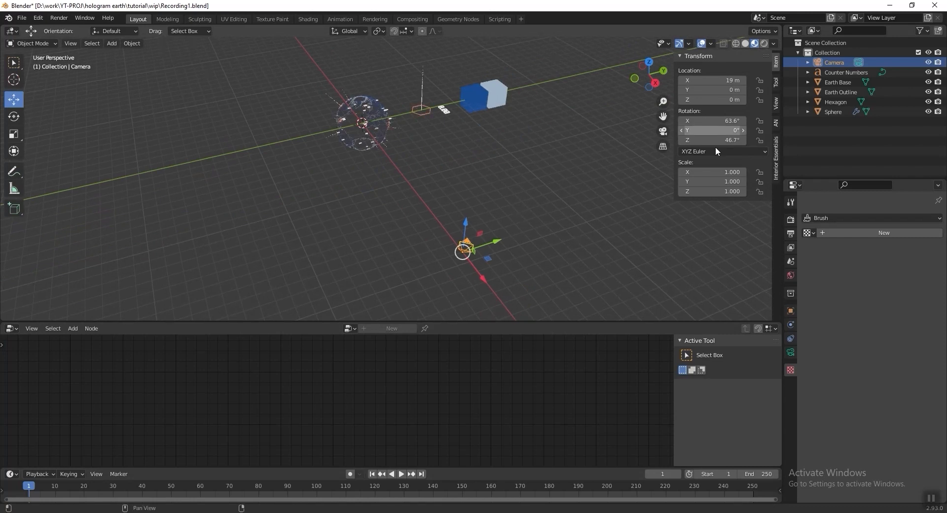
click(717, 120)
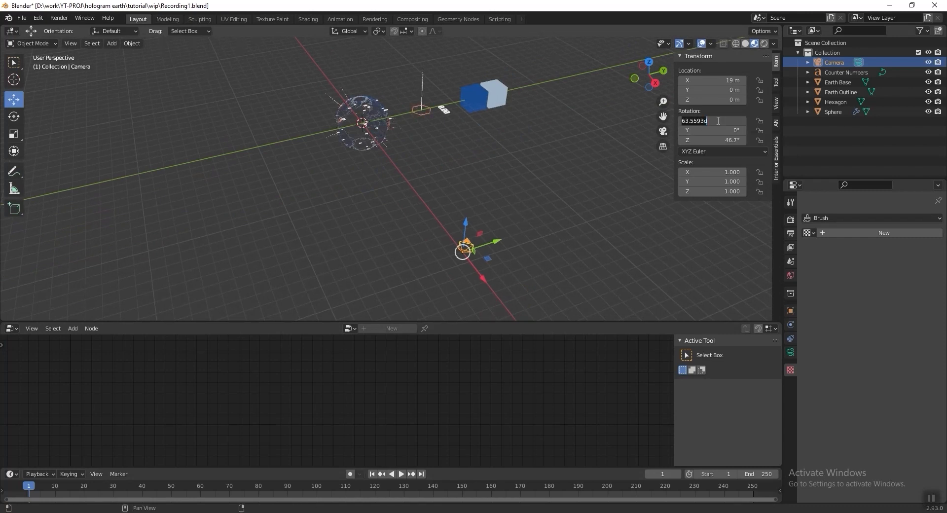
text(90)
key(Tab)
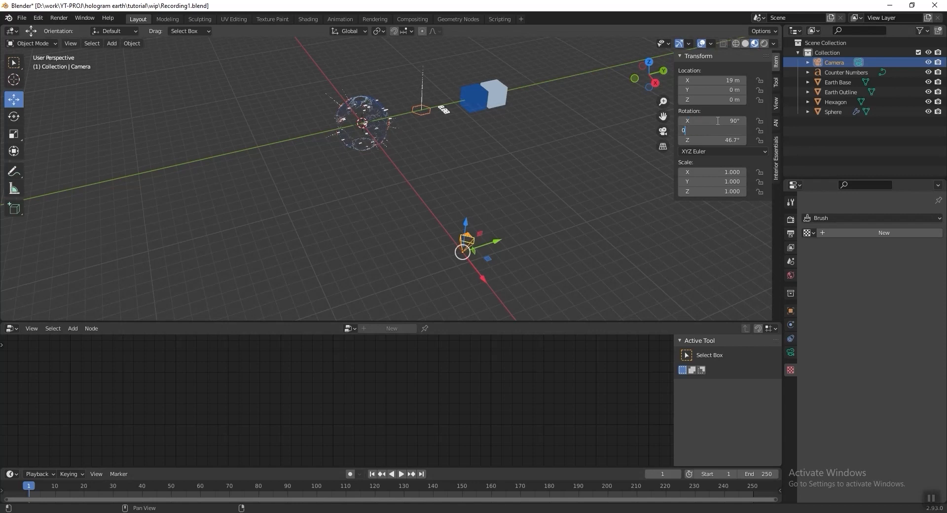
key(Tab)
text(90)
key(Return)
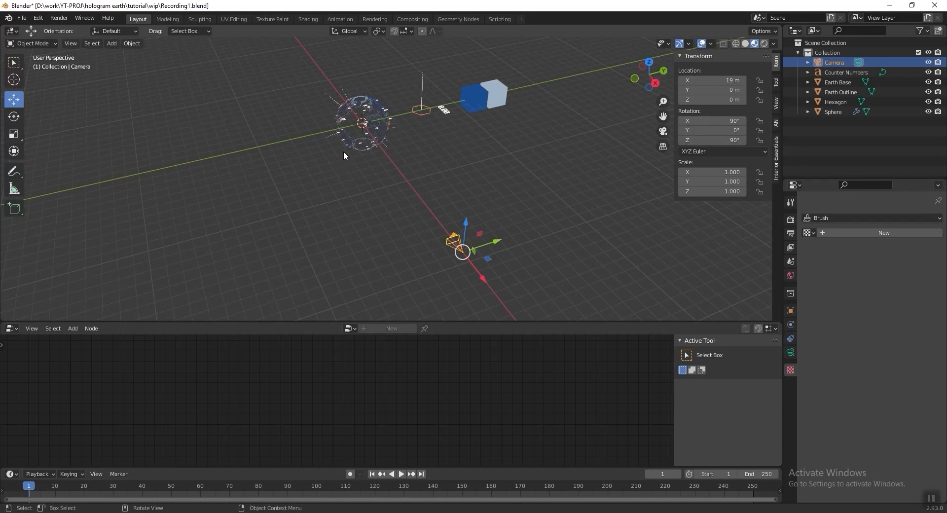
- Look through the camera, set its focal length to 120 mm and save the file
key(KP_0)
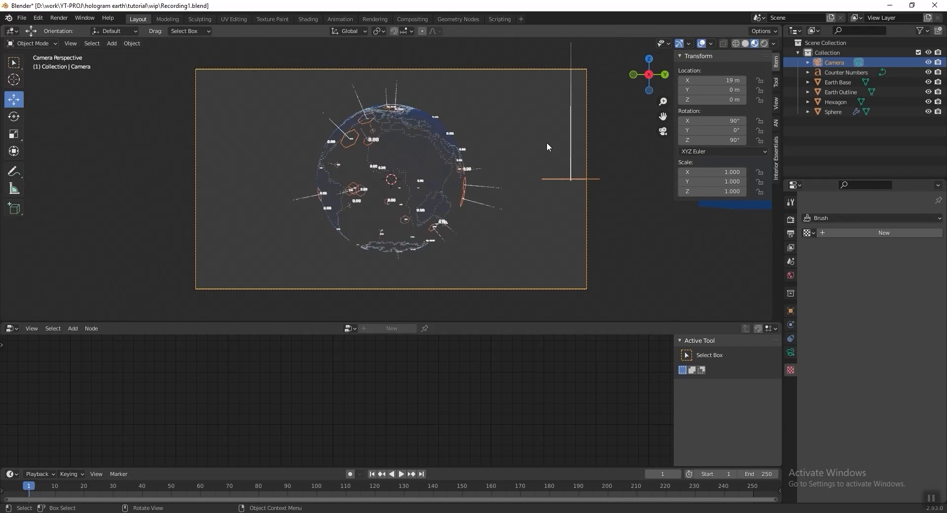
click(790, 353)
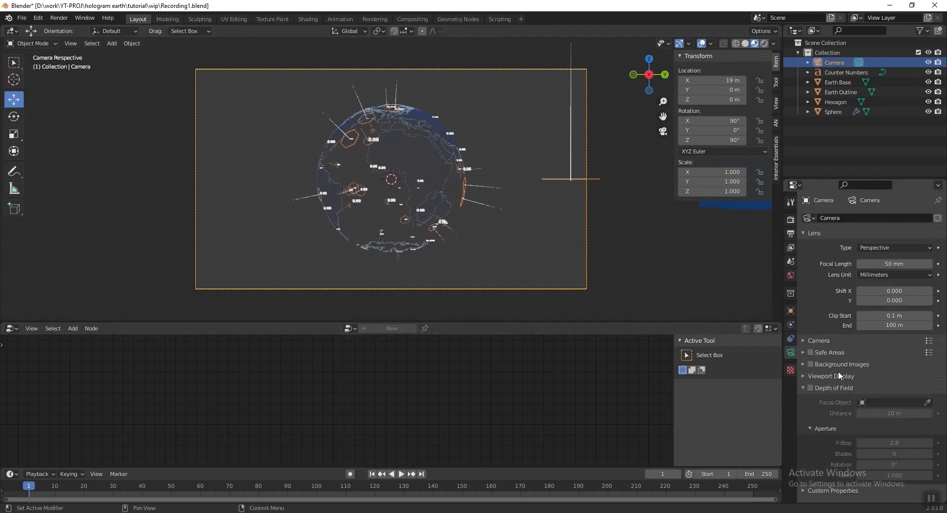
click(879, 264)
text(1)
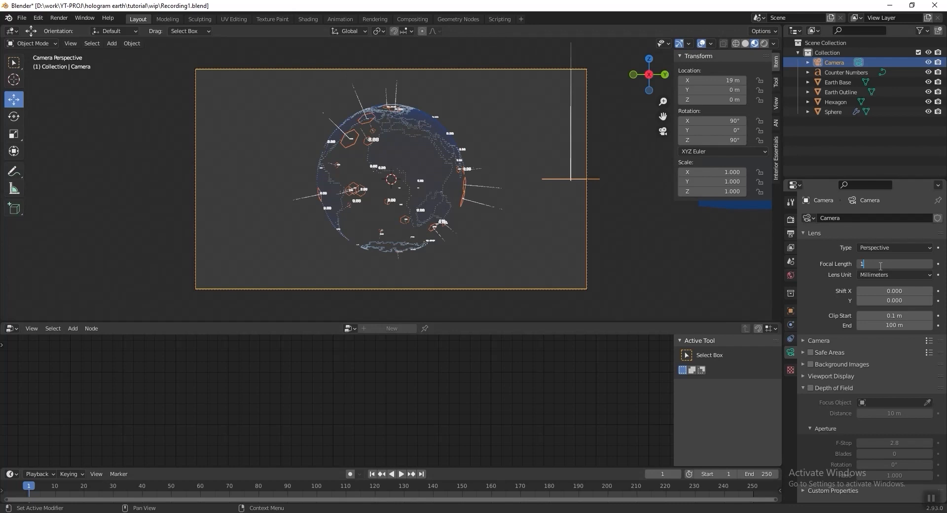
text(20)
key(Return)
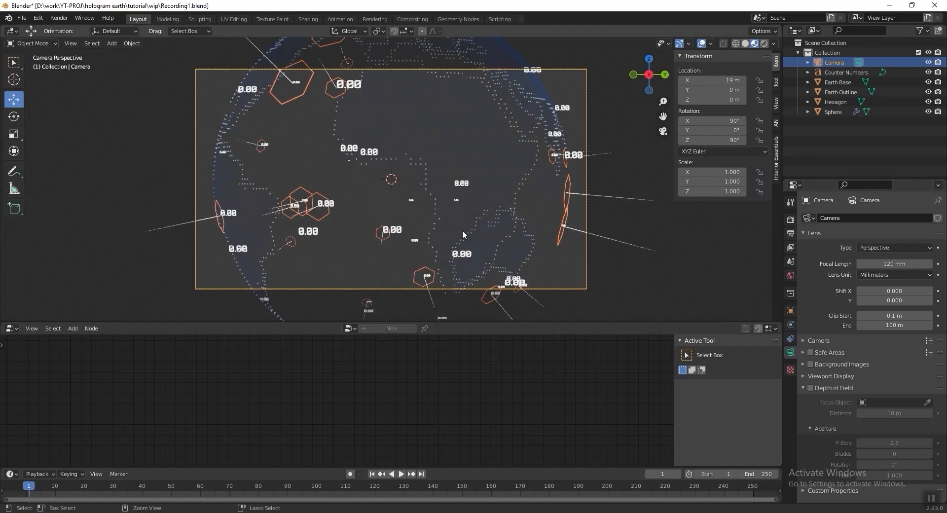
key(ctrl+s)
- Switch the viewport to rendered shading and view the scene from the top
click(763, 43)
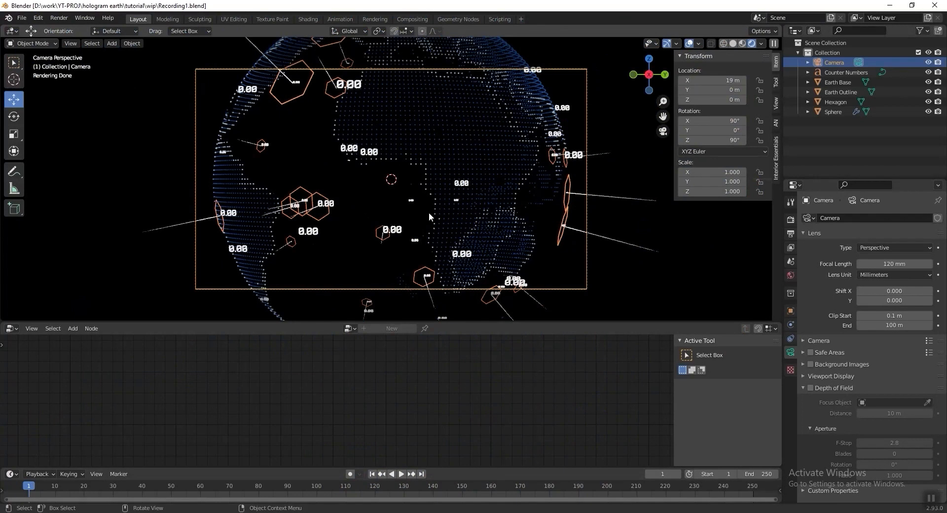
key(KP_7)
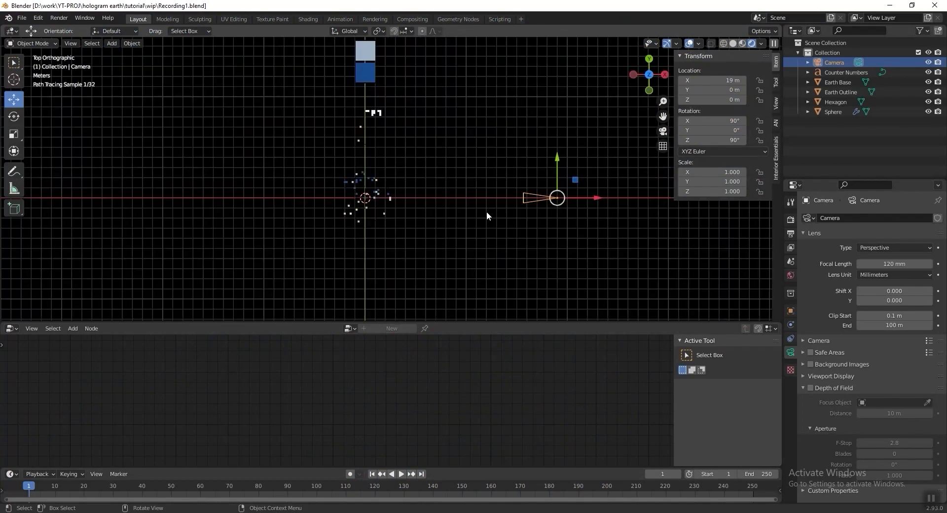
scroll(482, 213, up, 3)
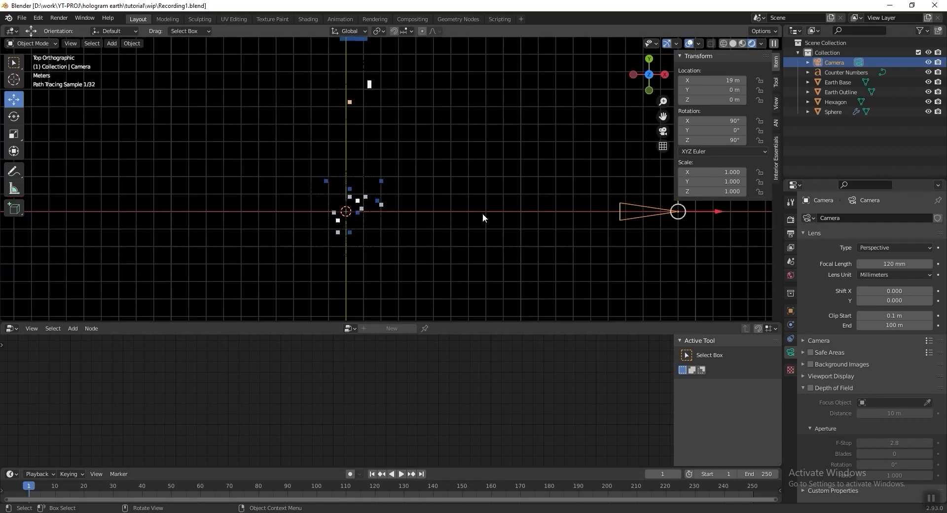
- Switch the viewport to material preview shading and add a cube-shaped empty at the world origin
click(742, 44)
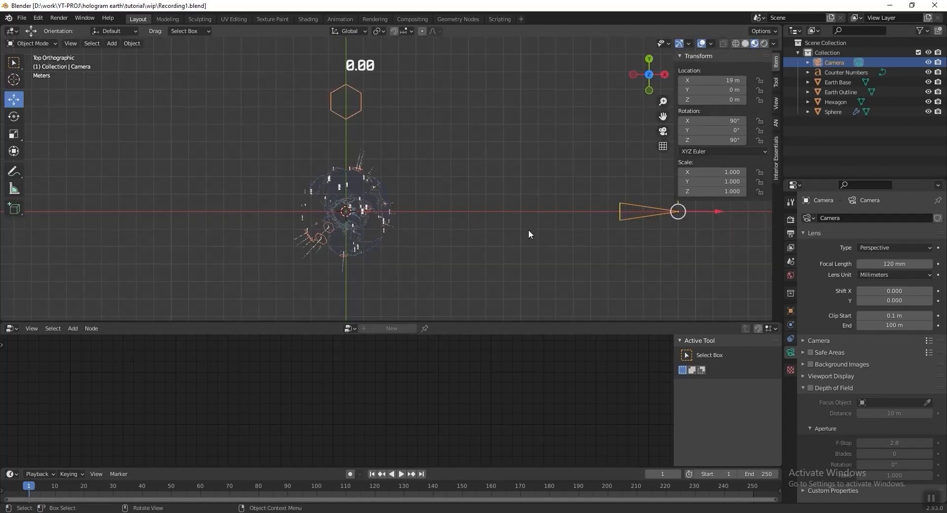
key(shift+a)
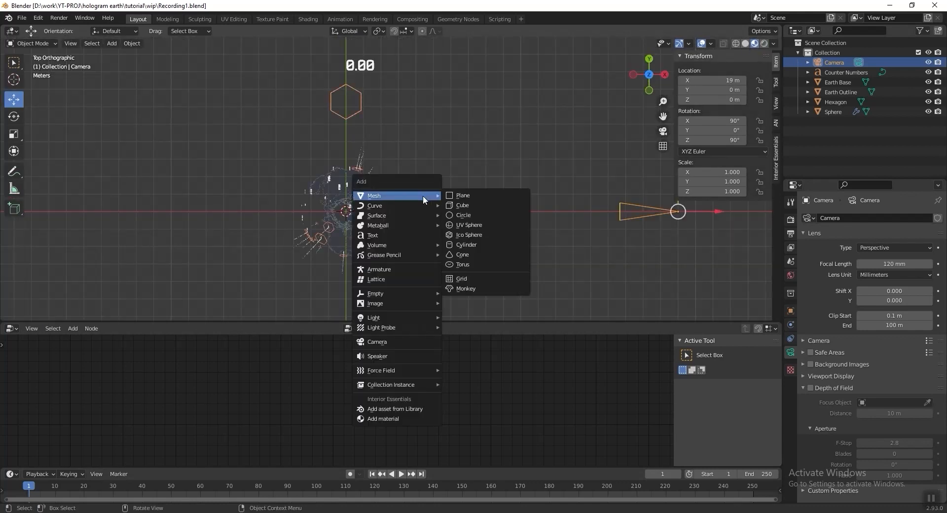
mouse_move(418, 293)
click(488, 337)
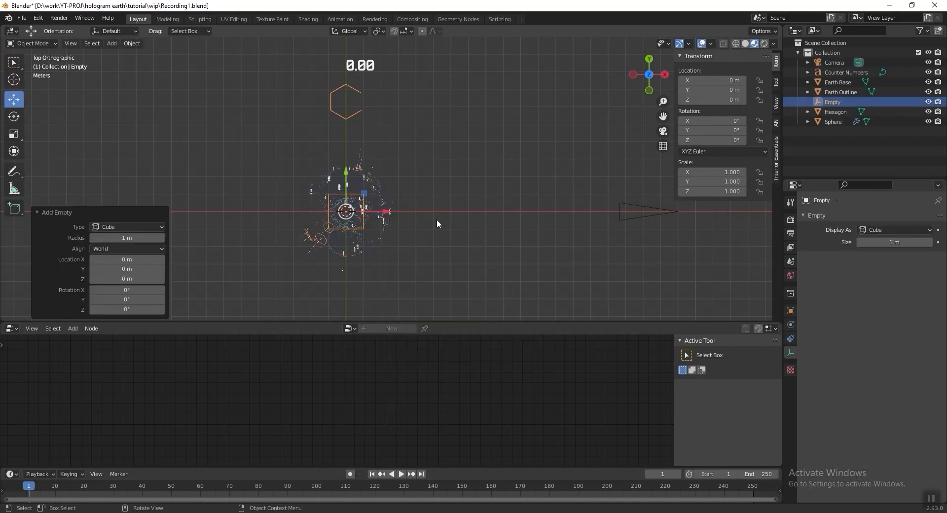
- Rename the new empty Focus Point and save the file
double_click(836, 103)
text(Focus Point)
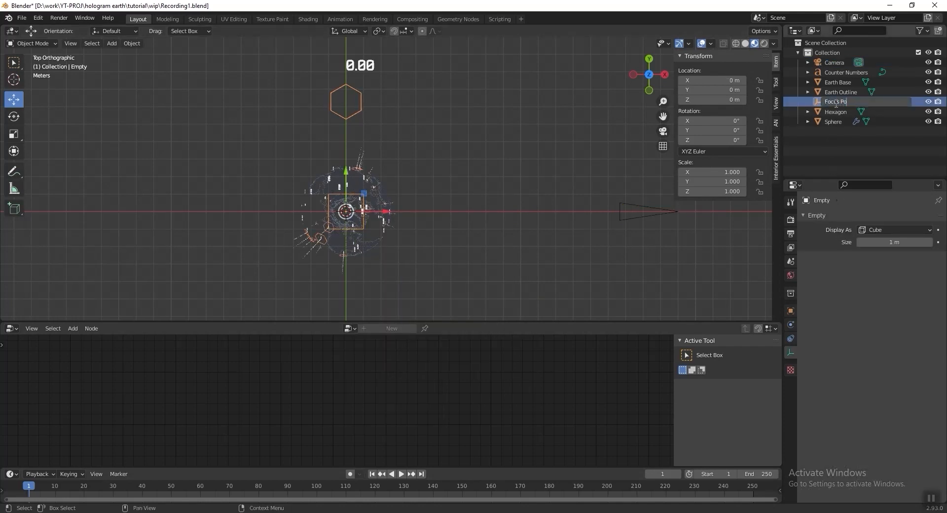
key(Return)
key(ctrl+s)
- Scale the Focus Point empty to about 2.6 along Y and place it at about X 1.88 m, over the globe's camera-facing side
scroll(474, 216, up, 1)
drag(338, 193, 389, 194)
key(x)
key(y)
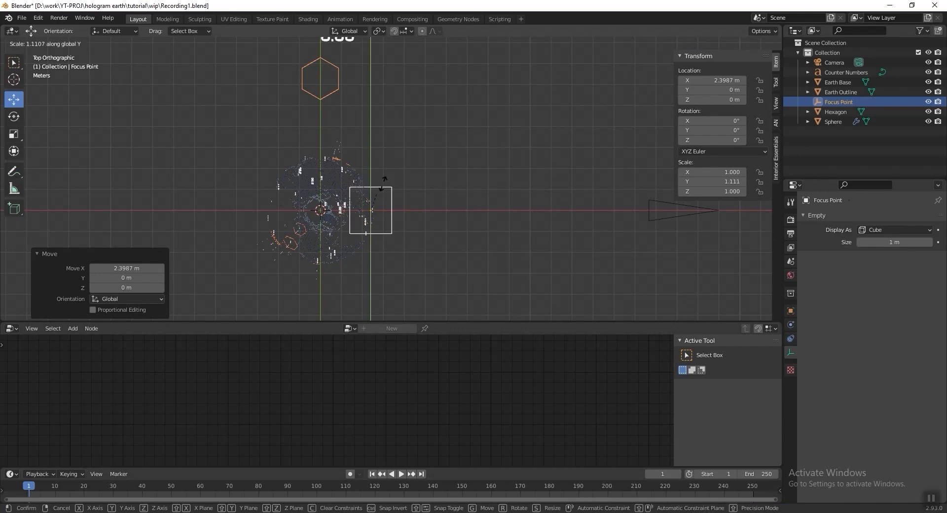
click(387, 180)
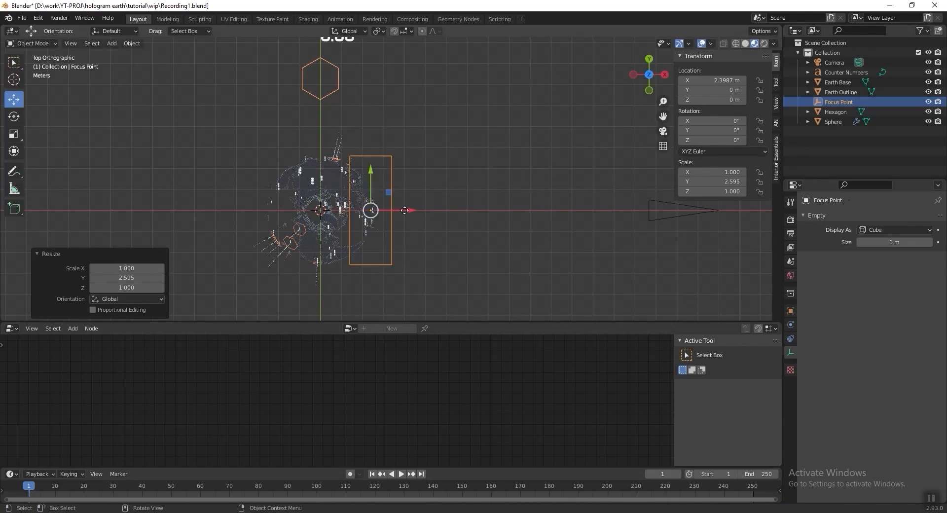
drag(405, 211, 395, 210)
scroll(331, 244, up, 3)
scroll(345, 215, down, 2)
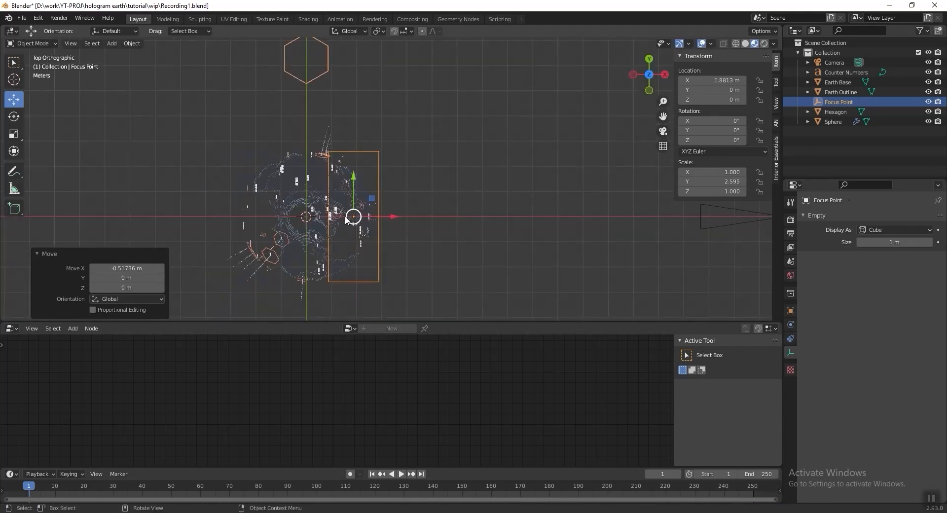
- In the right orthographic view, raise the Focus Point empty about 0.02 m along Z and scale it to about 2.3 along Z
key(KP_1)
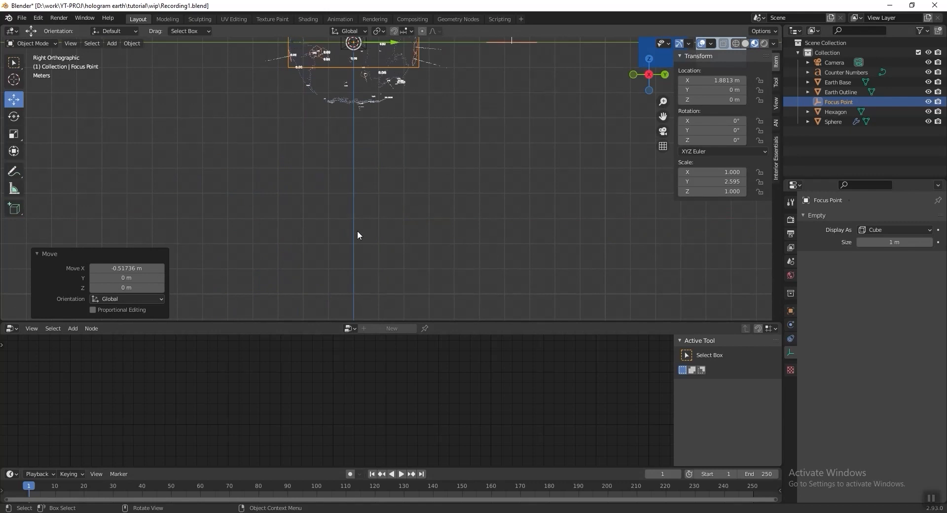
key(KP_3)
shift+middle_drag(403, 239, 405, 280)
key(g)
key(z)
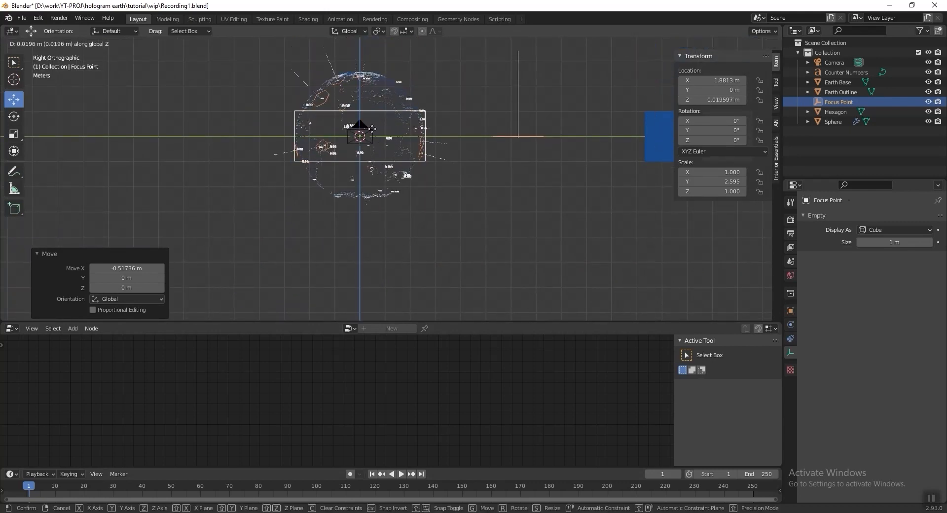
click(372, 128)
key(s)
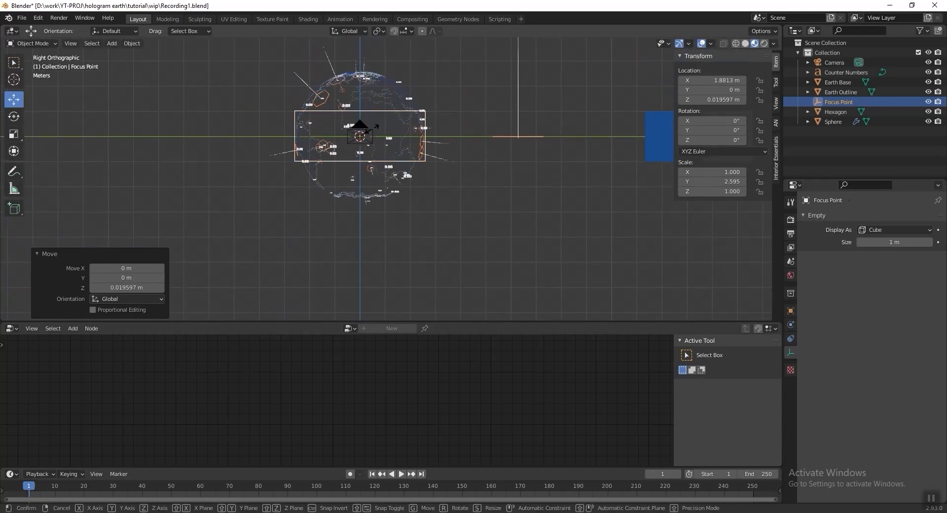
key(z)
click(378, 94)
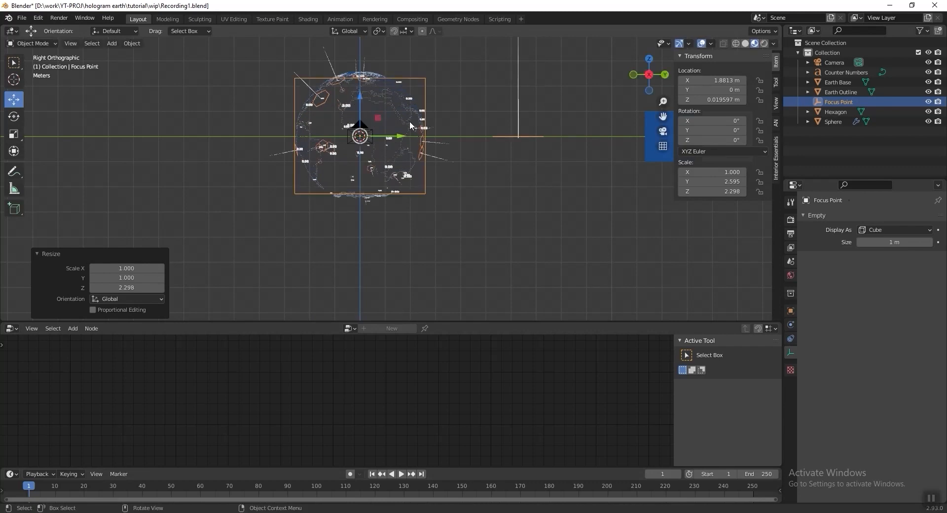
- Show the rendered view through the camera and enable the camera's depth of field with Focus Point as the focus object
key(KP_0)
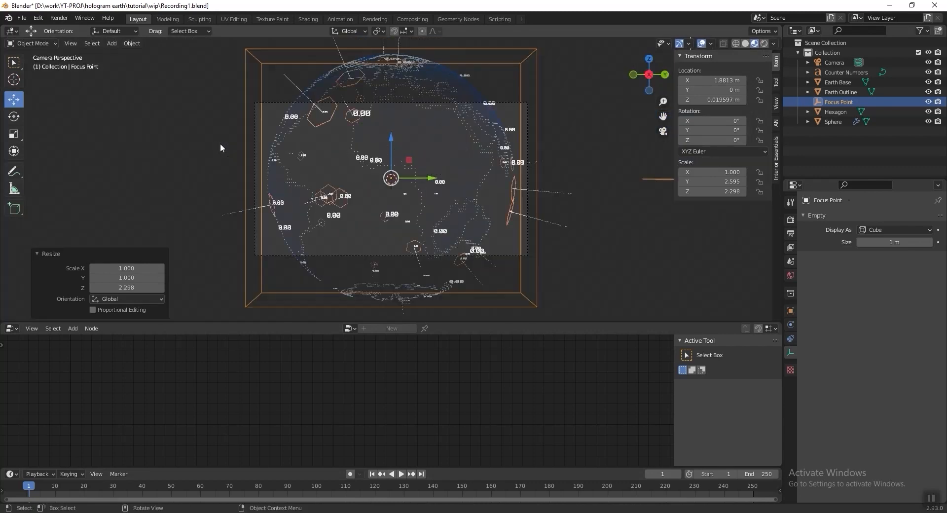
click(764, 44)
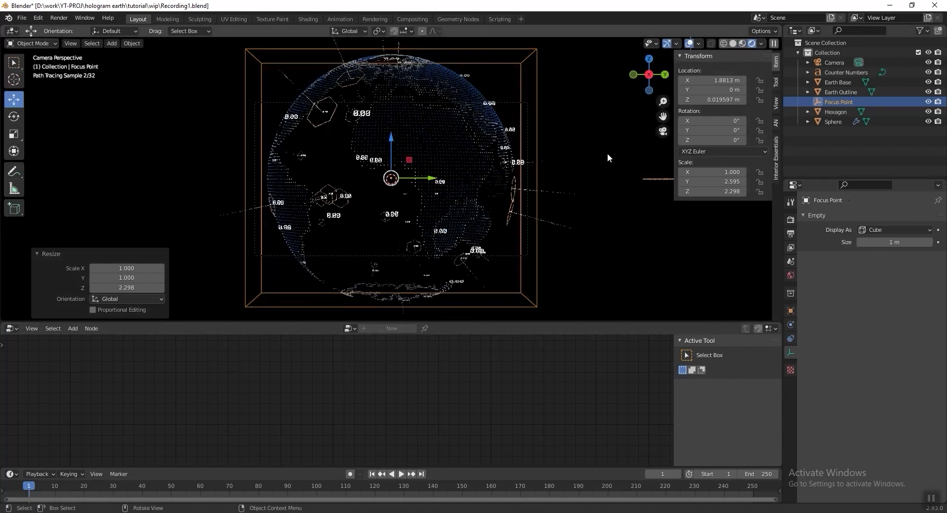
click(833, 63)
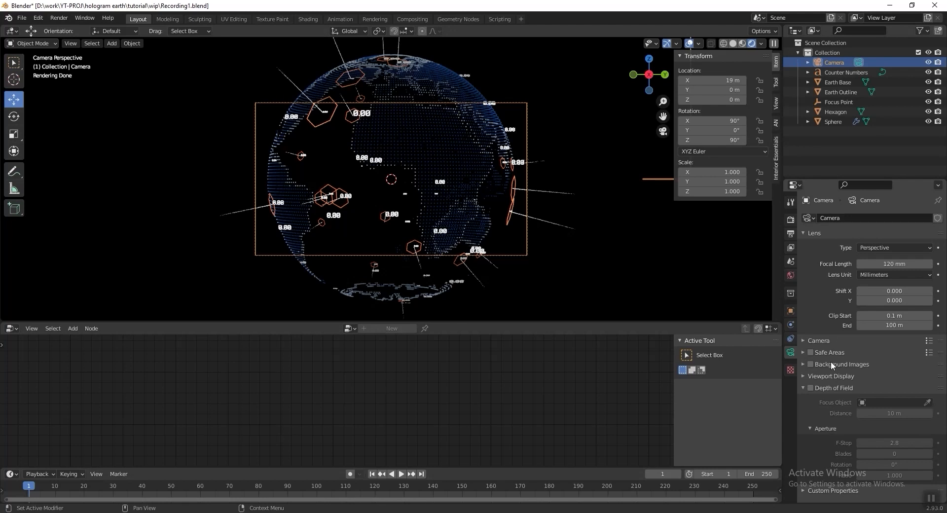
click(810, 387)
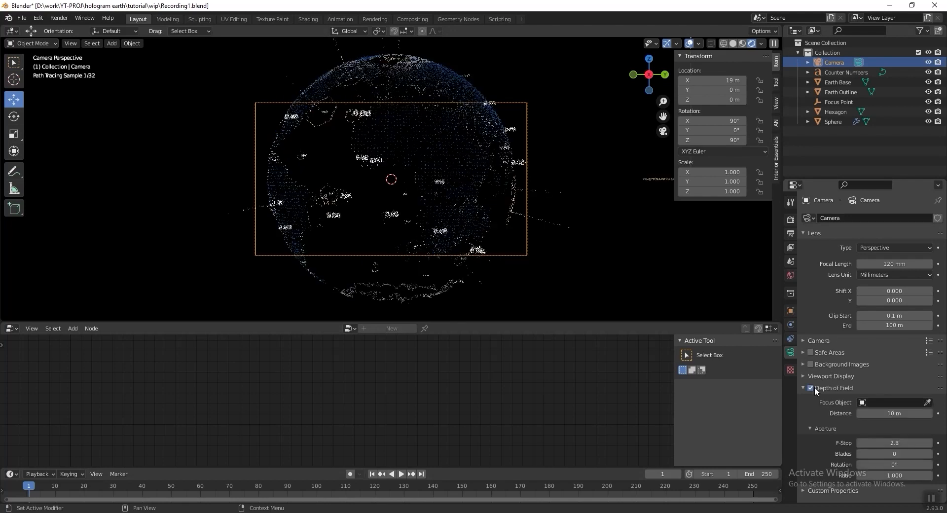
click(890, 402)
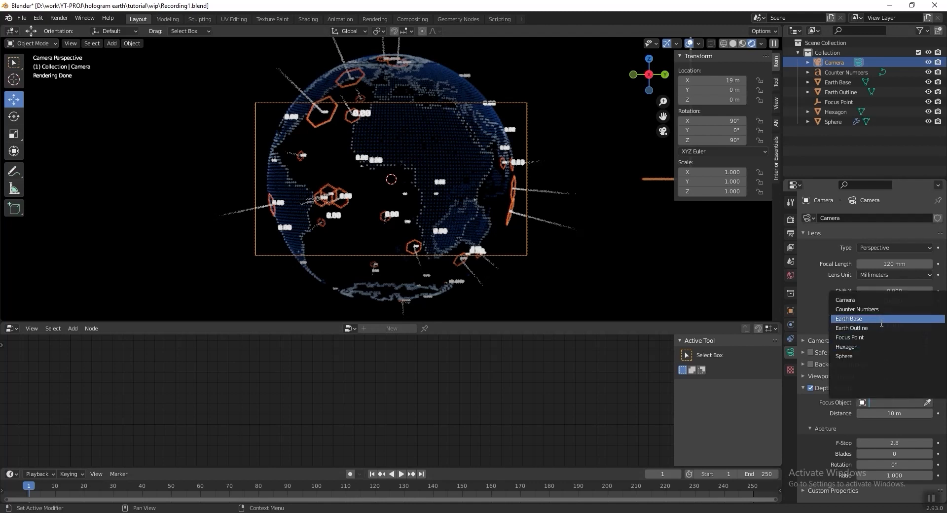
click(875, 338)
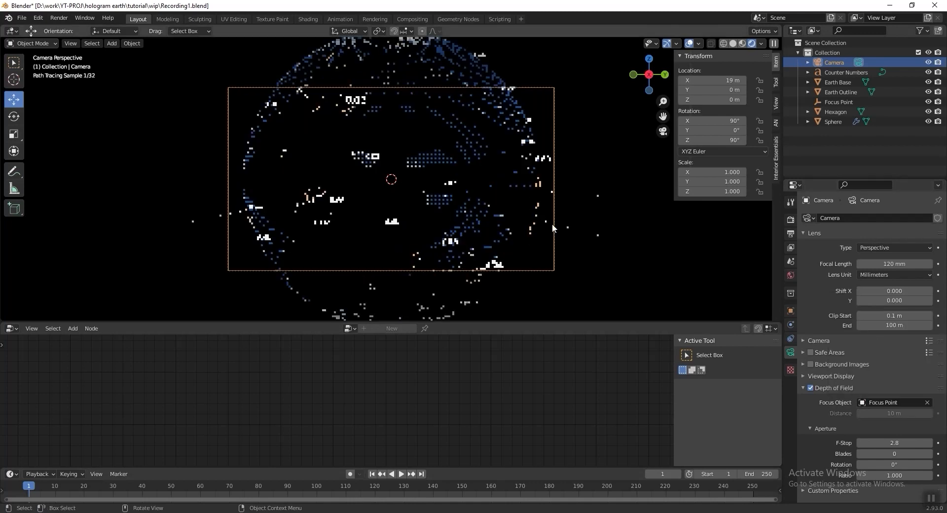
- Set the camera's depth of field aperture to F-Stop 0.4 and 6 blades
scroll(552, 227, up, 2)
scroll(537, 230, up, 1)
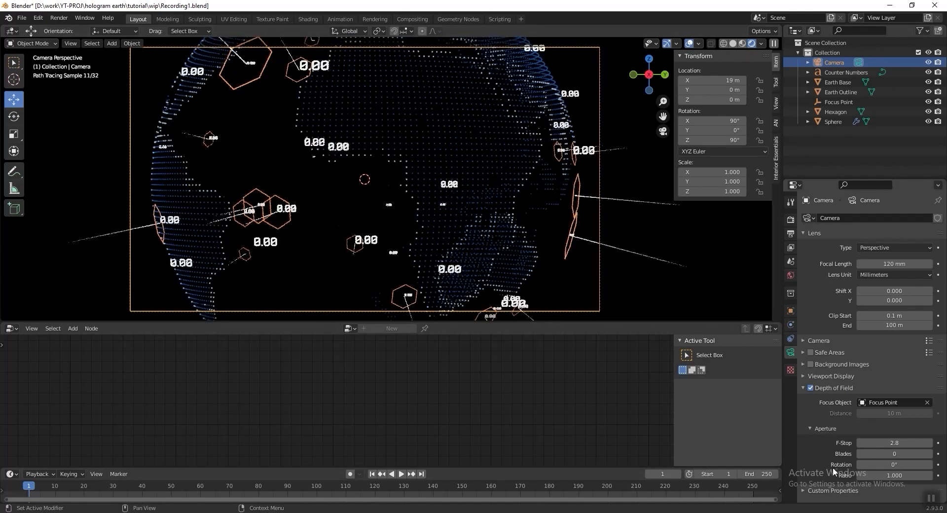
click(874, 438)
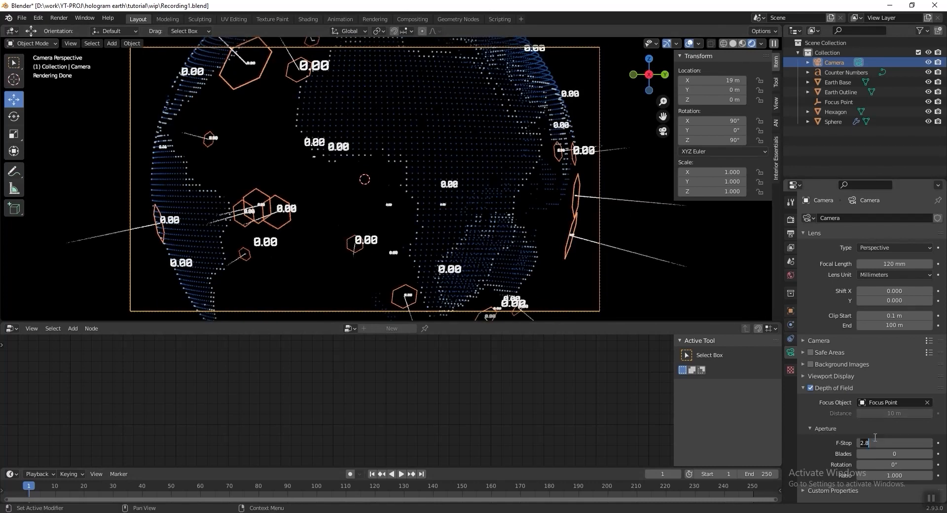
text(0.4)
key(Return)
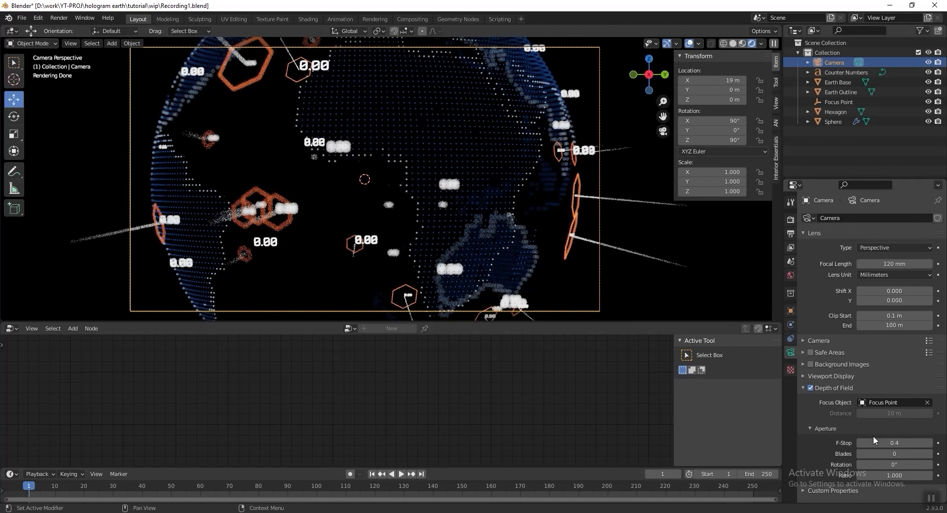
click(899, 455)
text(6)
key(Return)
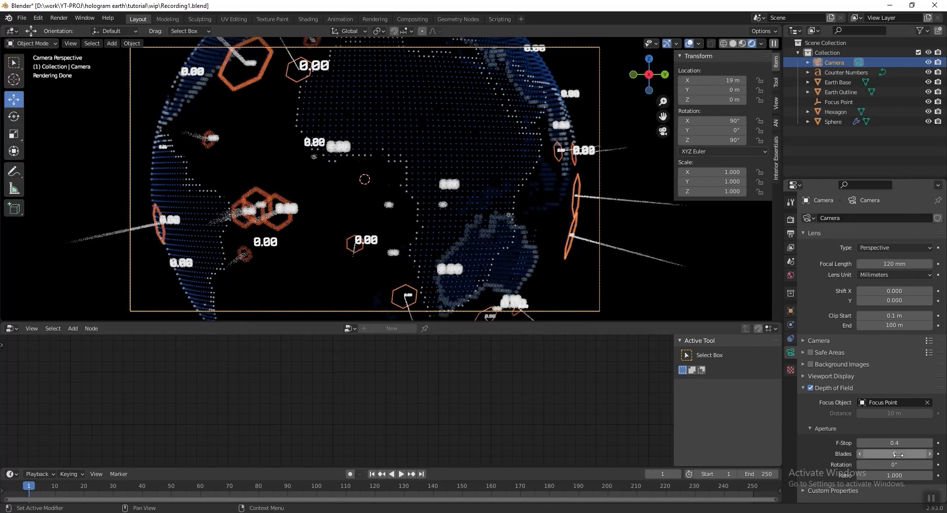
- Examine the depth of field blur on the numbers, hexagons and globe dots in the rendered camera view
scroll(503, 206, up, 4)
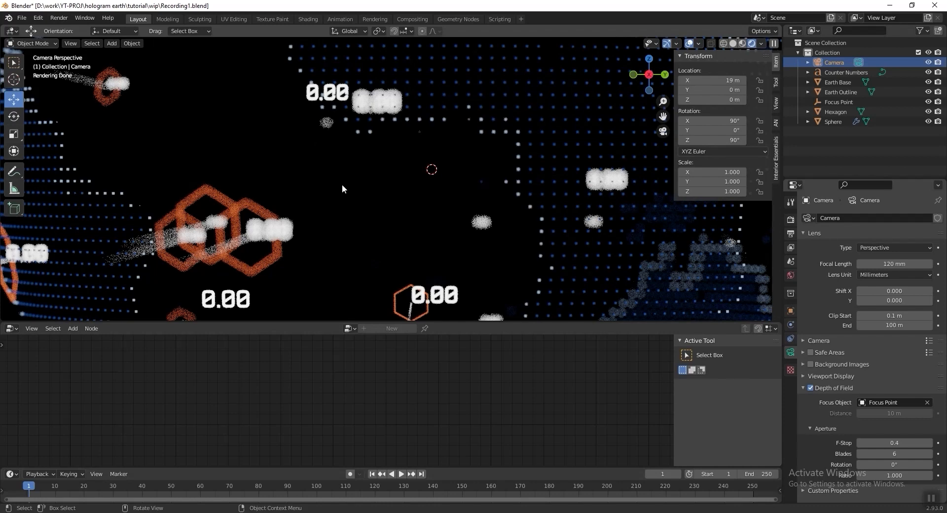
scroll(342, 188, down, 1)
scroll(384, 212, down, 1)
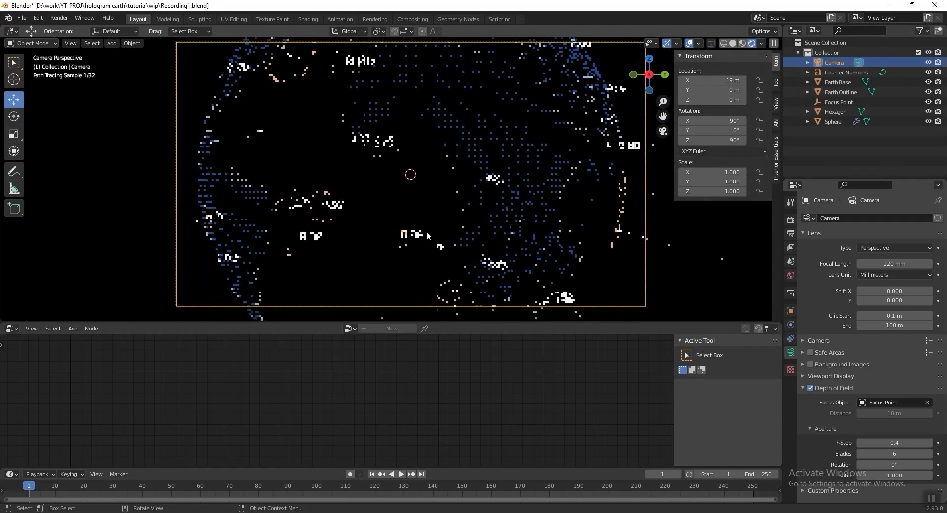
shift+middle_drag(426, 231, 376, 227)
scroll(411, 149, up, 1)
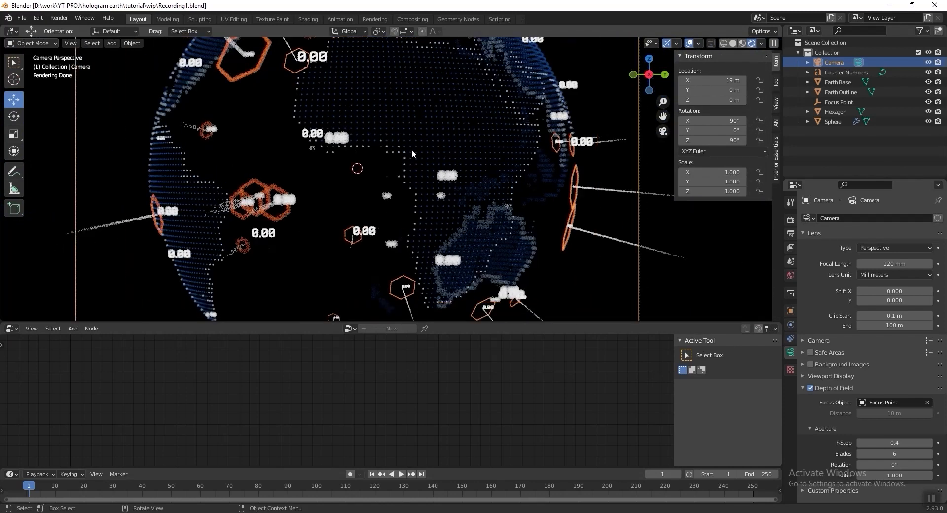
scroll(411, 149, up, 1)
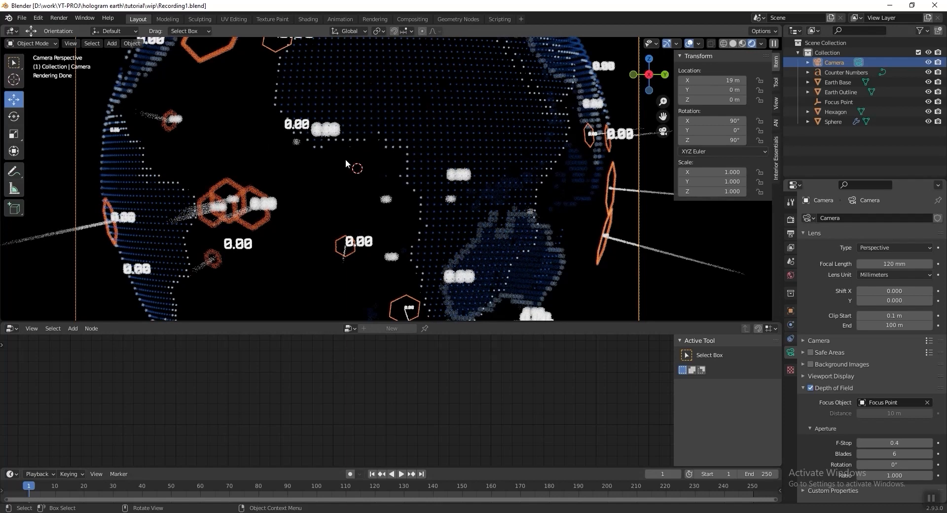
scroll(345, 158, down, 1)
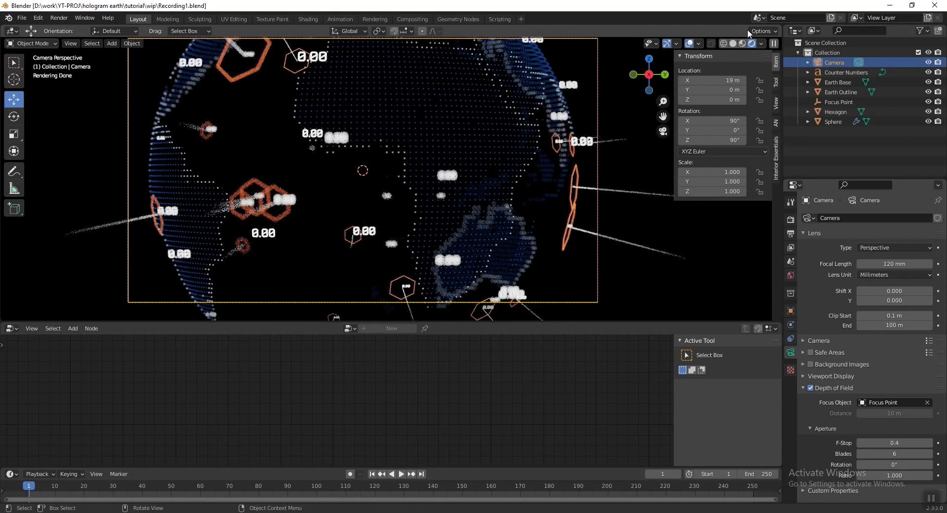
- Set the emission strength of the Counter Numbers material to 1 and save the file
click(844, 71)
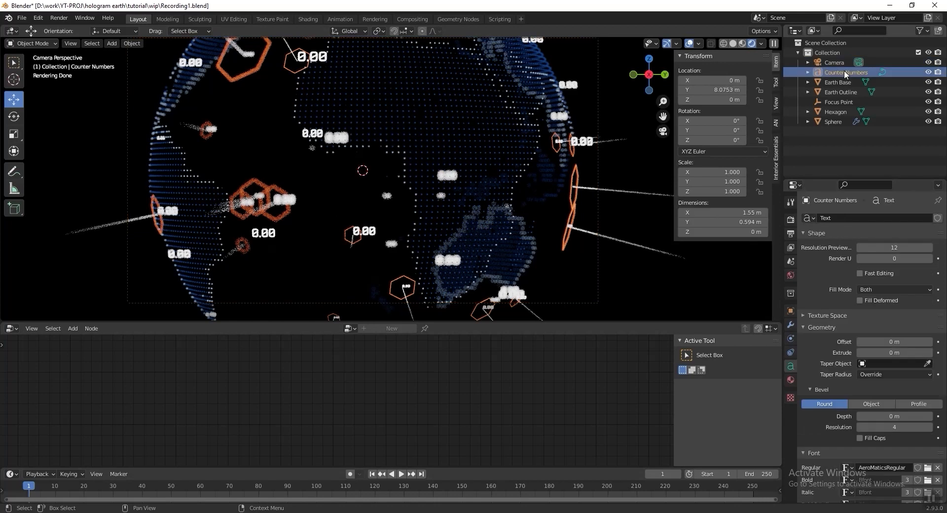
click(790, 380)
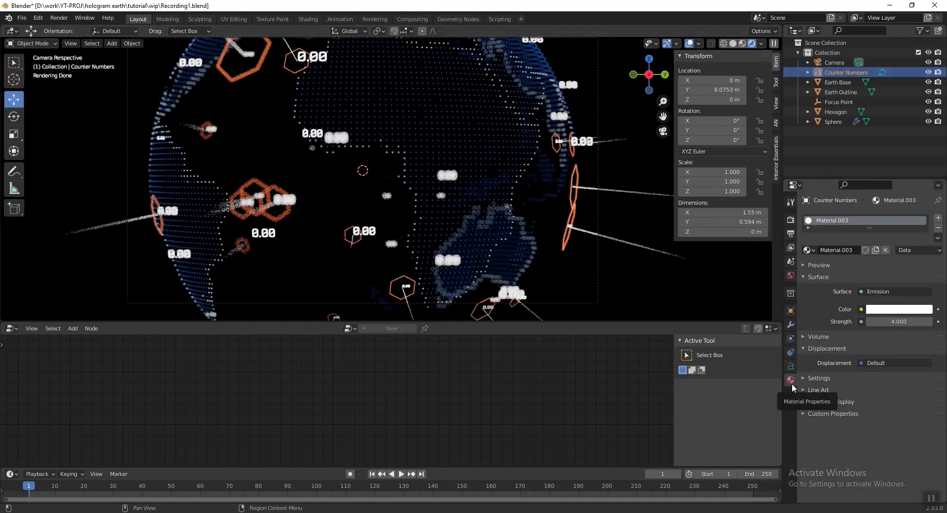
click(894, 323)
text(1)
key(Return)
key(ctrl+s)
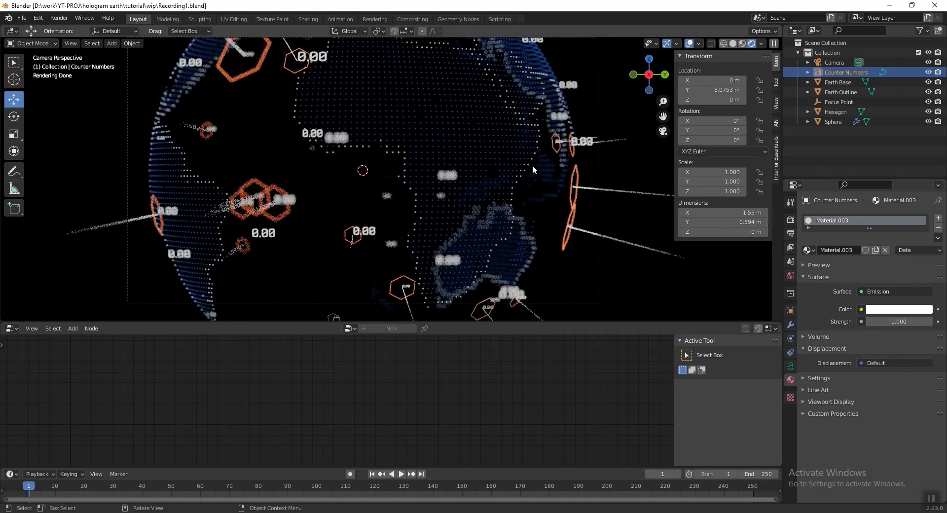
- Leave the camera view, switch to material preview shading and scale the source Hexagon object down to about 0.483
scroll(330, 126, down, 2)
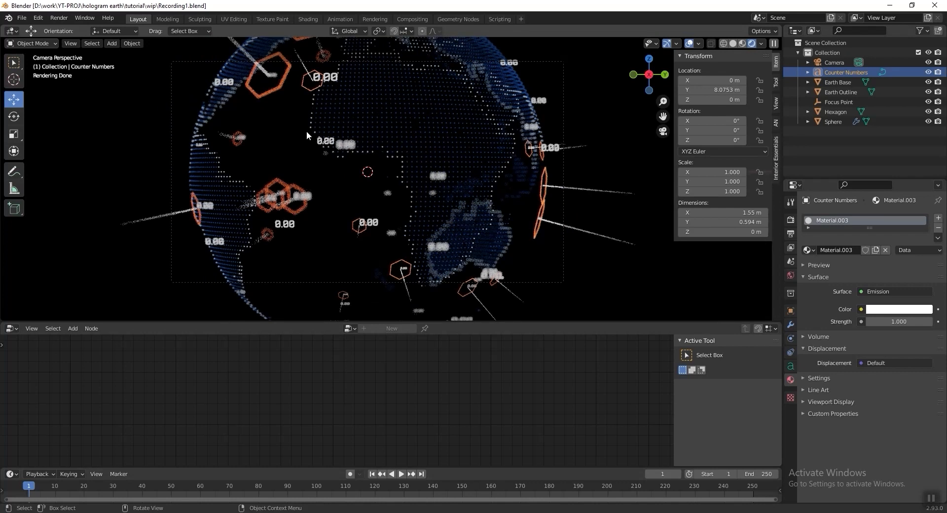
key(KP_0)
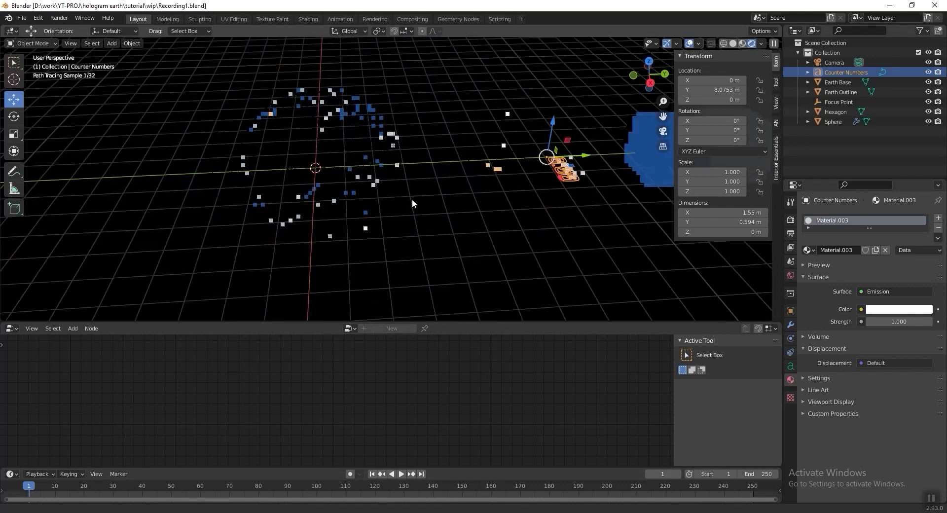
click(742, 43)
click(493, 135)
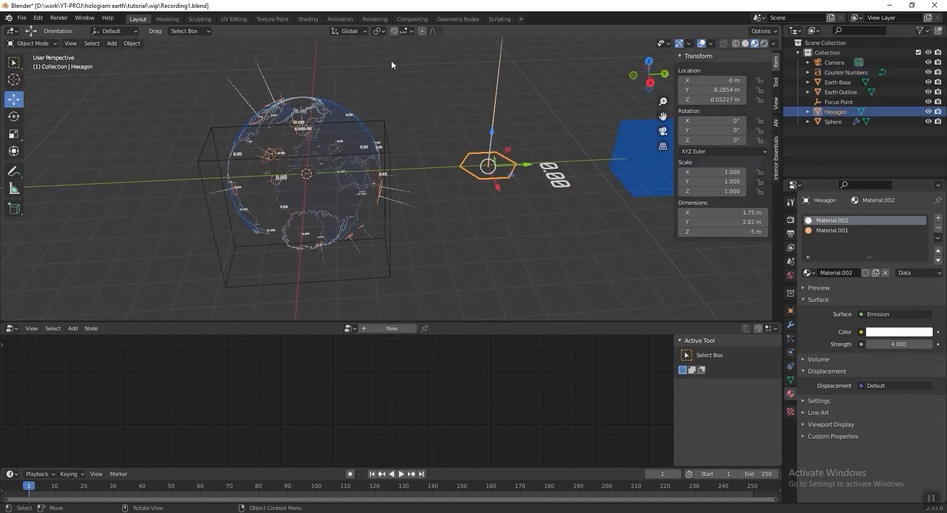
key(s)
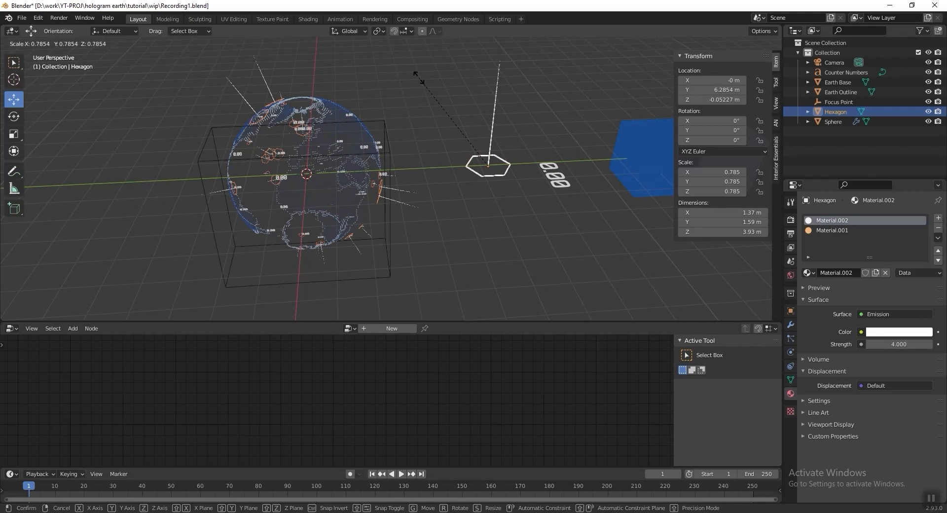
click(437, 112)
key(s)
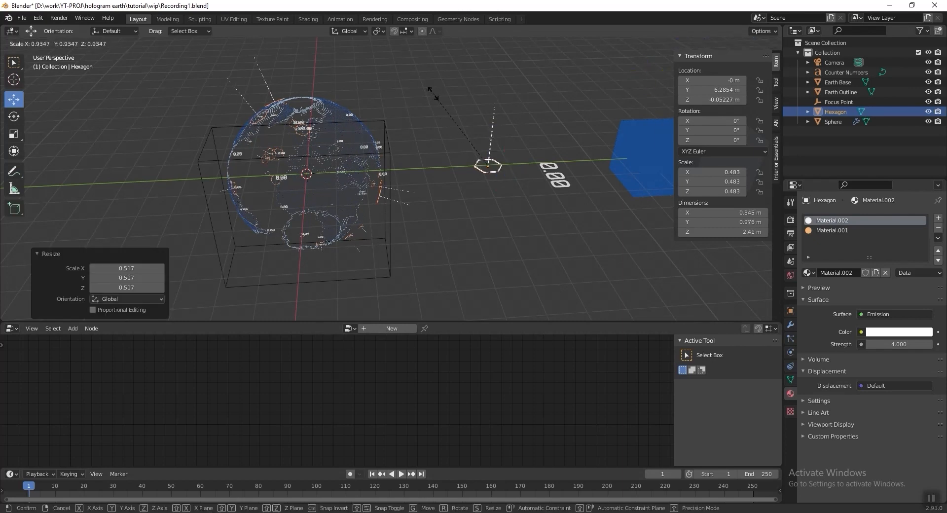
click(433, 93)
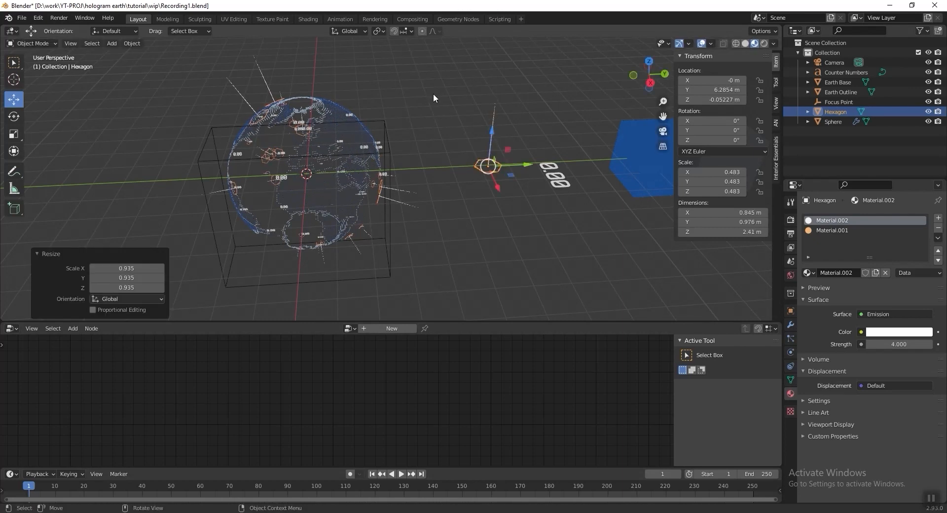
- Apply the scale of the source Hexagon object and return to the camera view
key(ctrl+a)
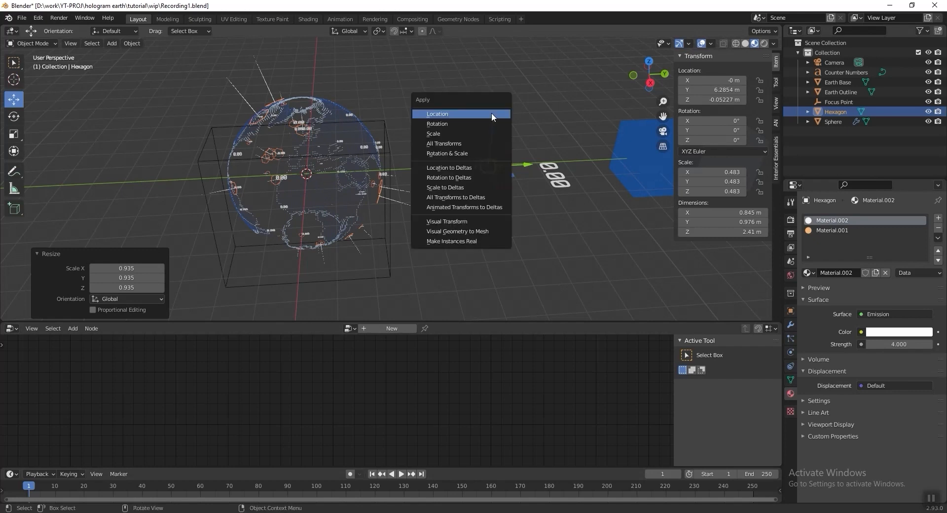
click(472, 133)
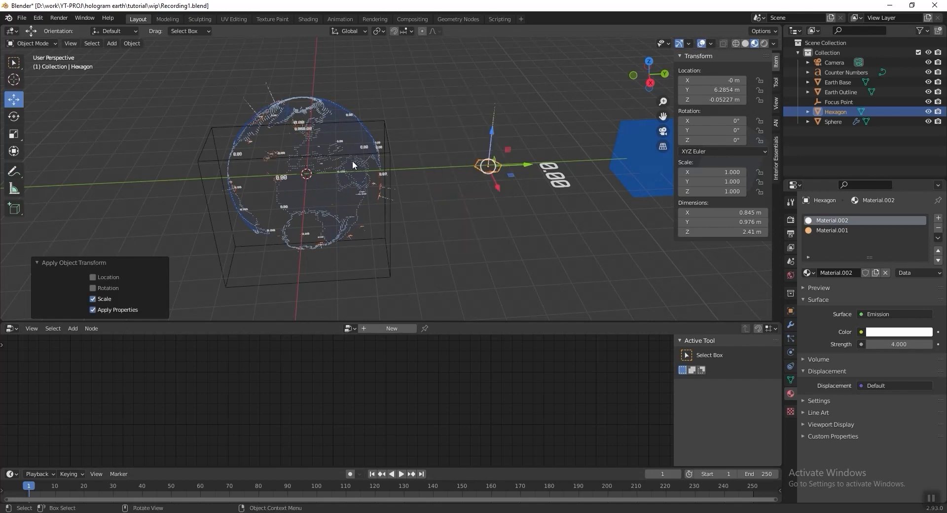
shift+middle_drag(353, 161, 406, 158)
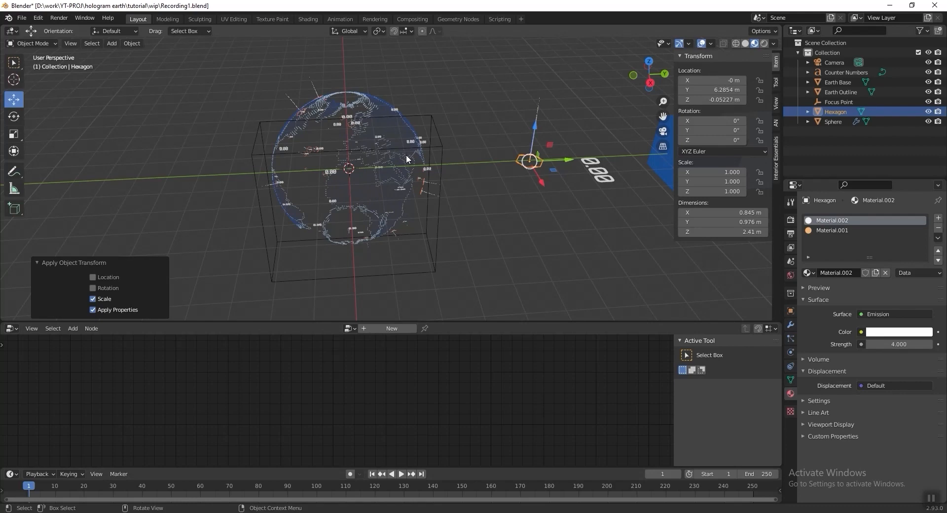
key(KP_0)
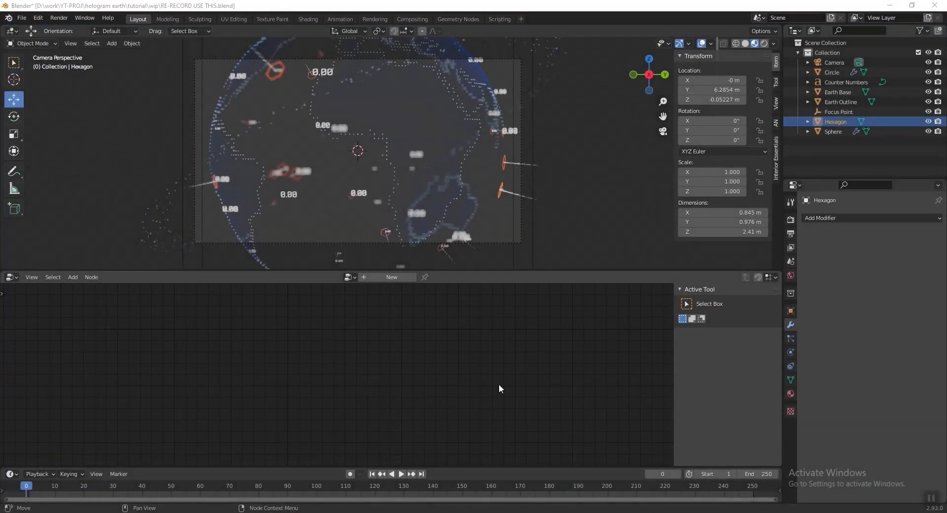
- Change the empty geometry node editor to the Animation Nodes editor and create a new node tree
click(12, 276)
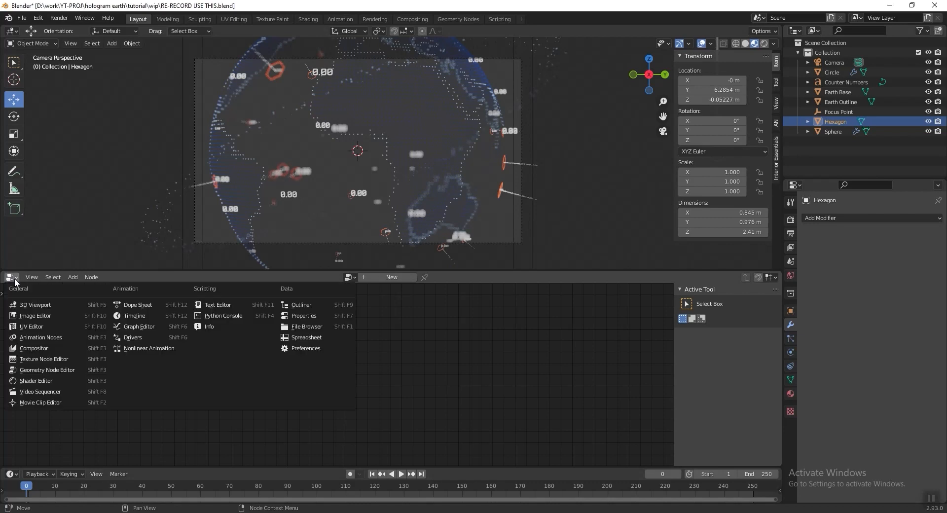
click(56, 339)
click(373, 277)
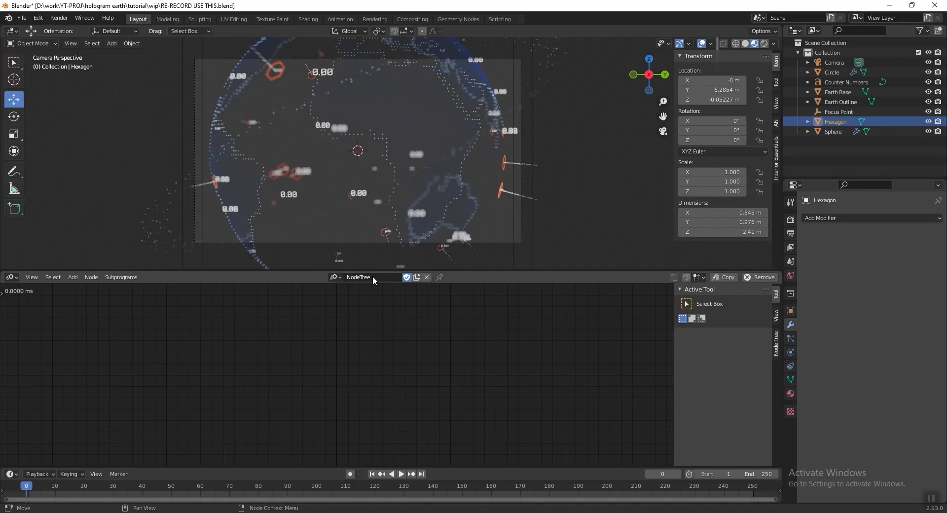
- Add a Time Info node to the animation node tree
key(shift+a)
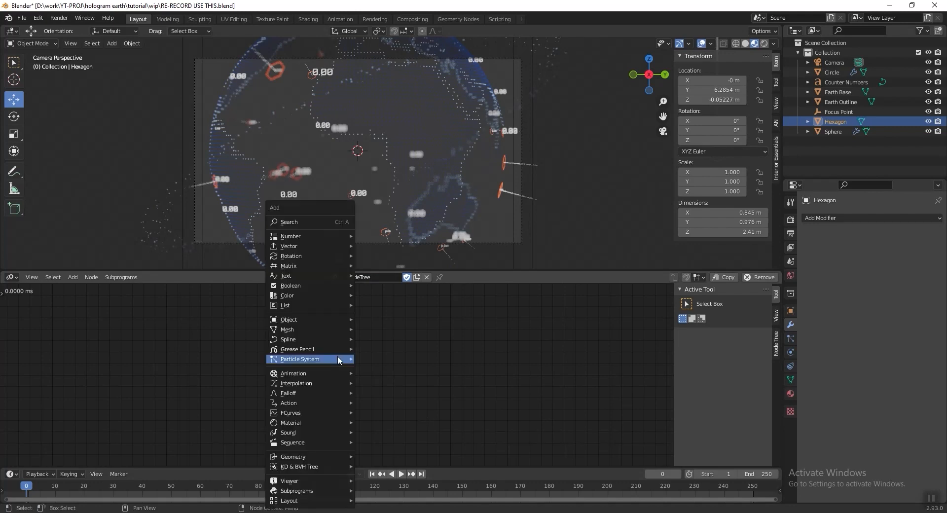
click(320, 220)
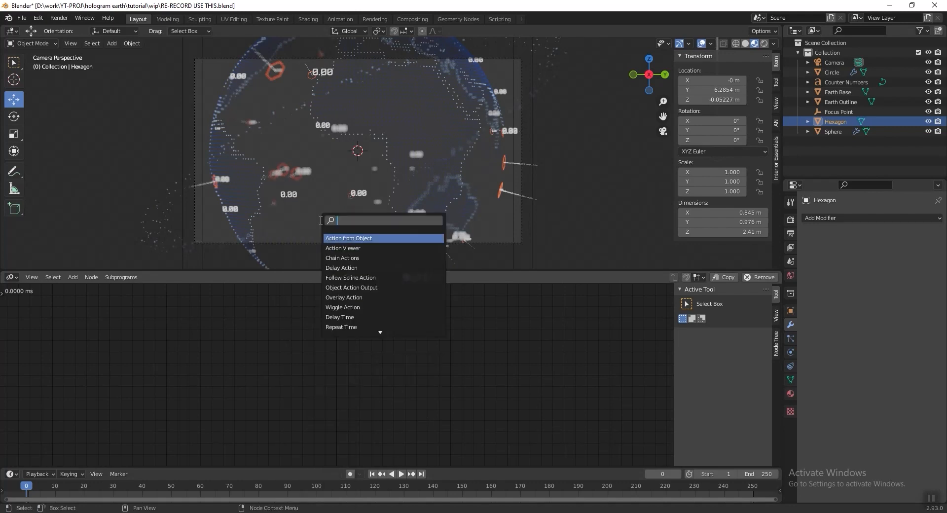
text(time in)
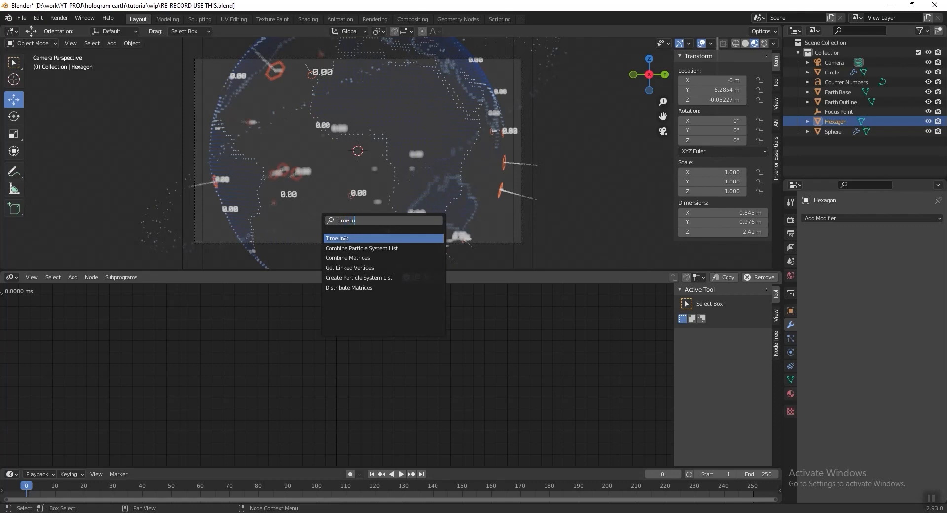
click(345, 238)
click(397, 368)
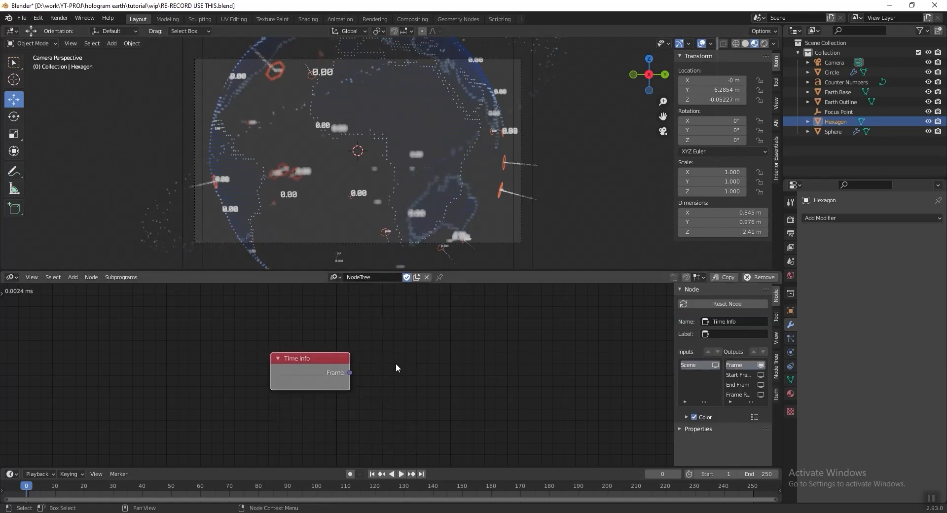
- Add an Animate Float node beside the Time Info node
key(shift+a)
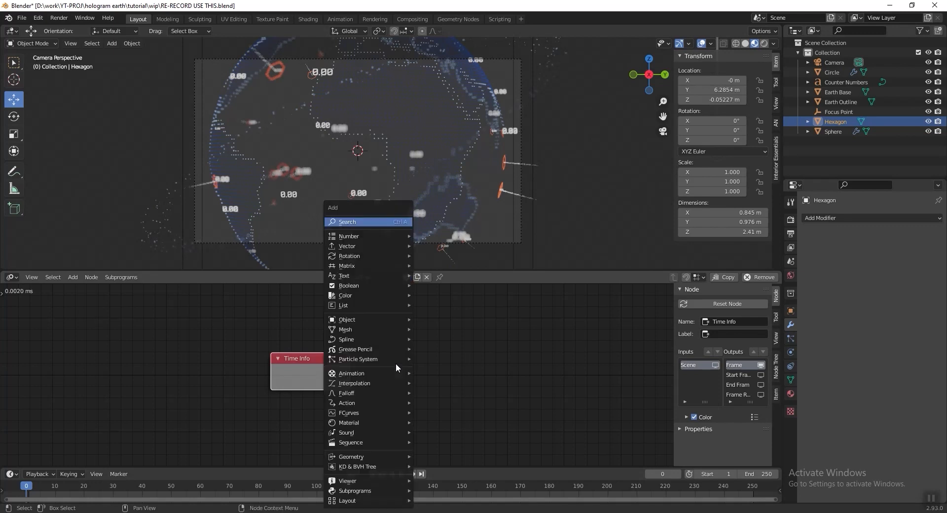
click(374, 219)
text(anima)
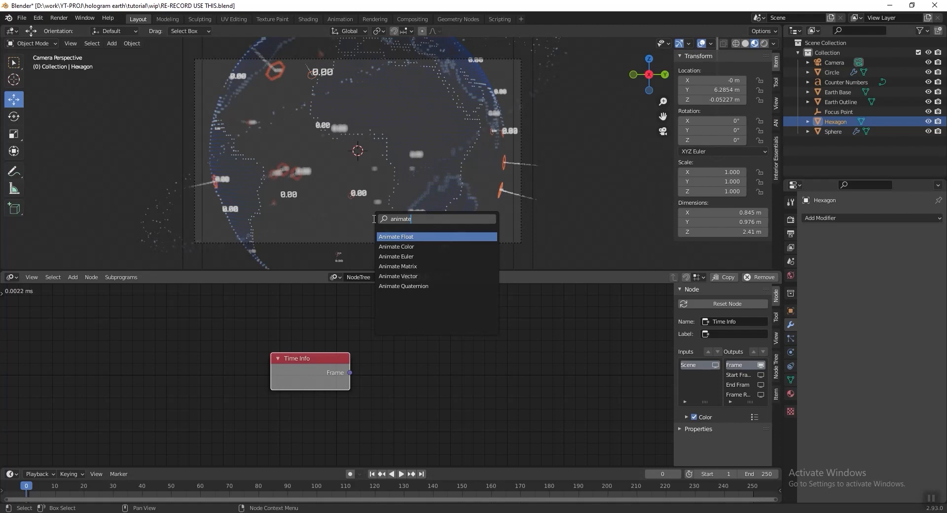
text(te)
key(Return)
click(364, 353)
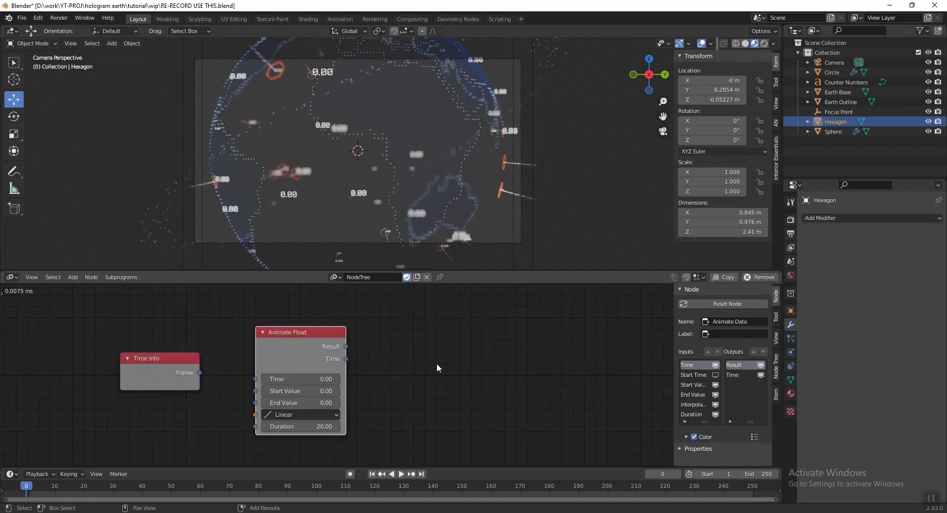
- Add a Float to Text node after the Animate Float node
key(shift+a)
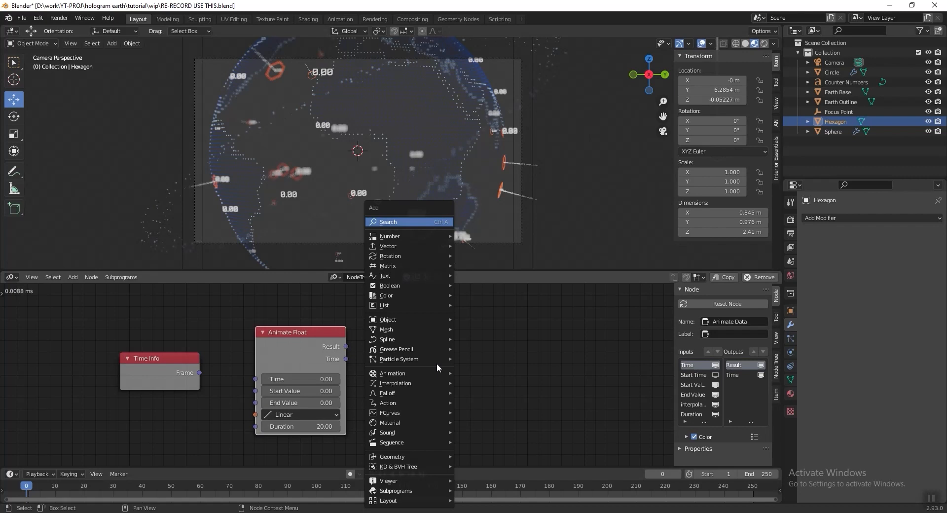
click(416, 222)
text(float to)
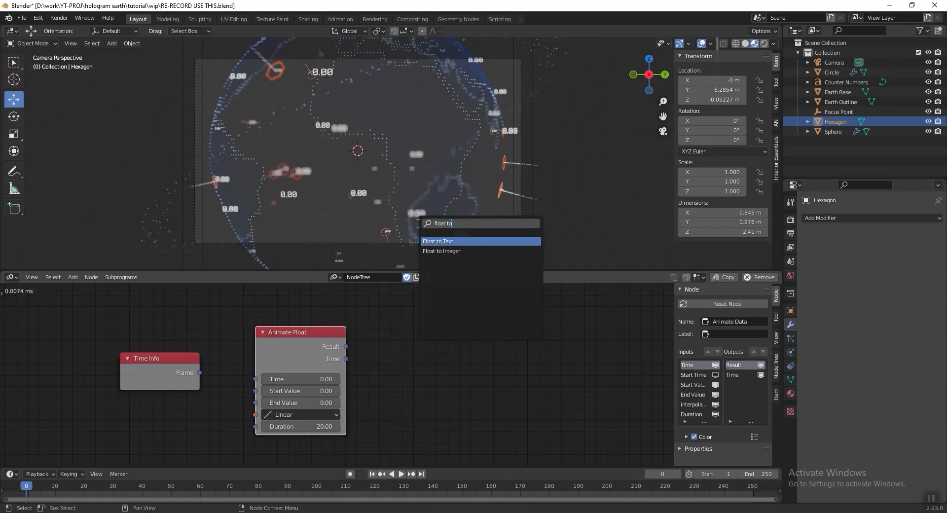
click(448, 242)
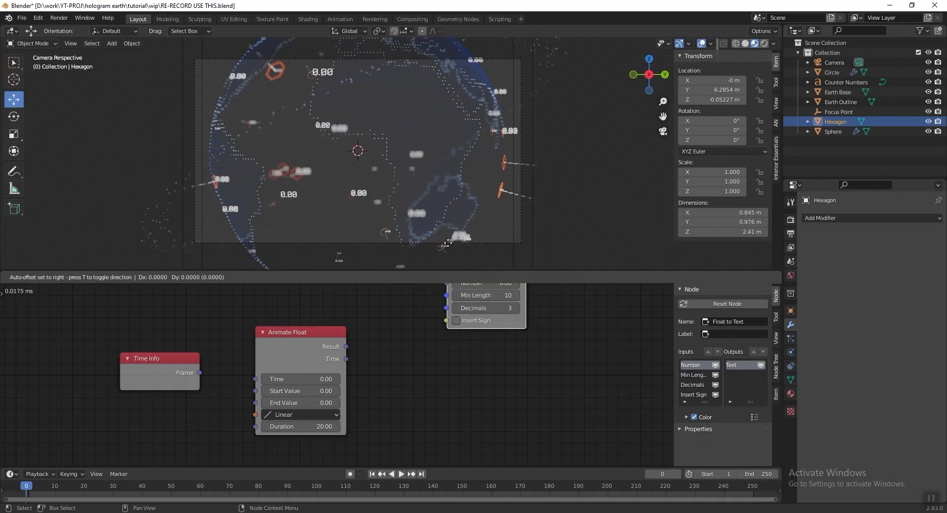
click(414, 329)
middle_drag(524, 358, 459, 356)
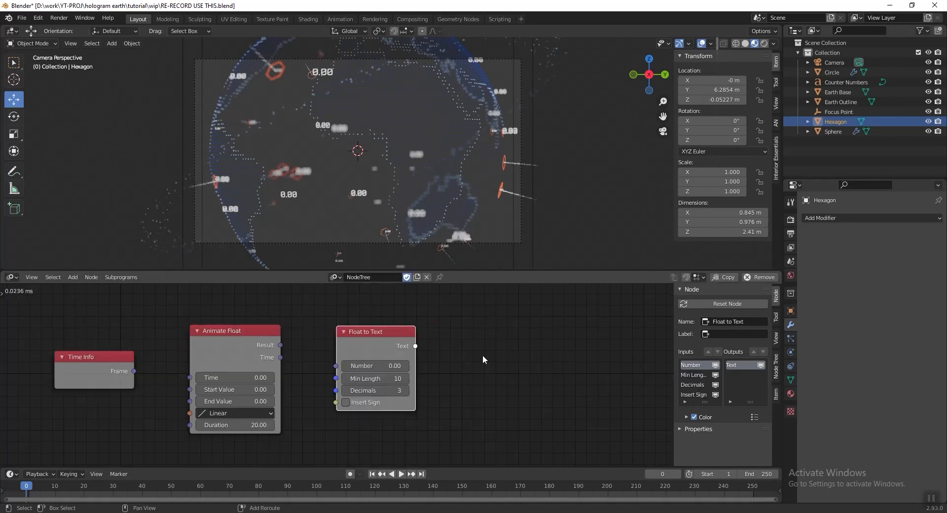
- Add a Text Object Output node at the end of the node row
key(shift+a)
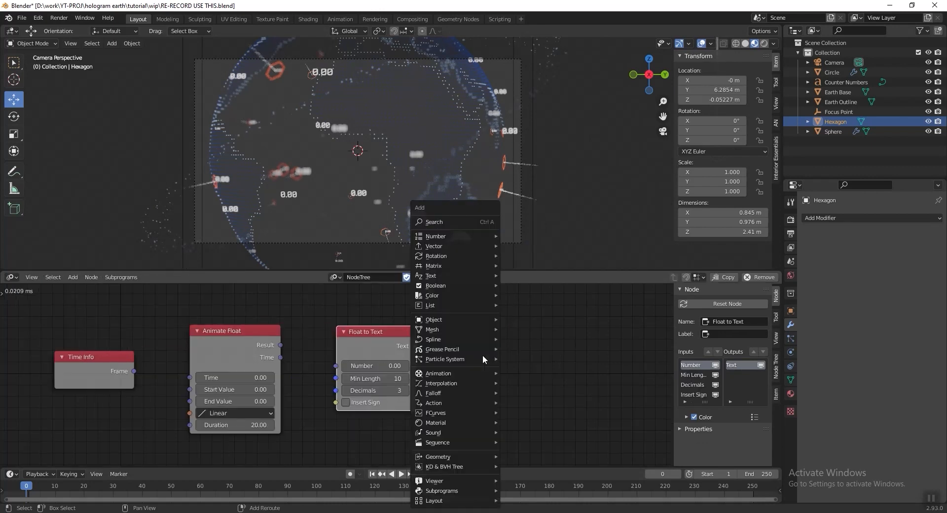
click(454, 222)
text(object out)
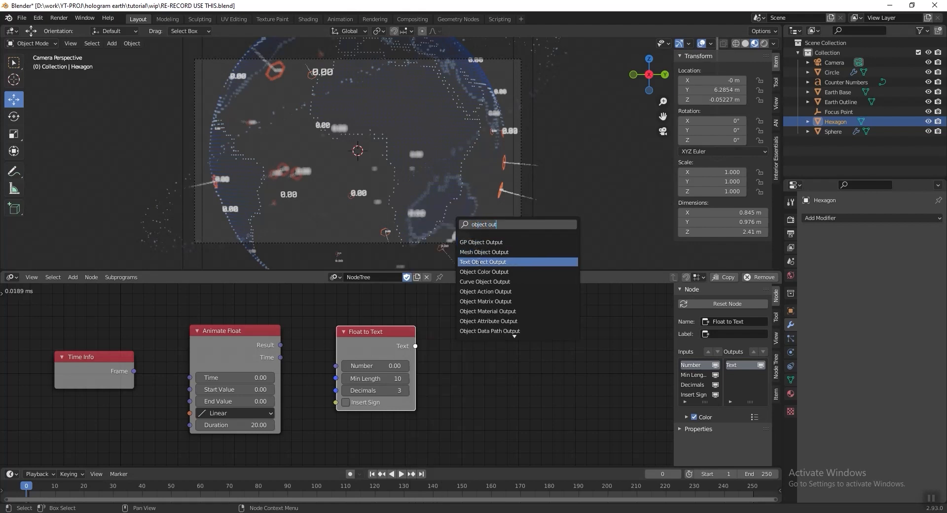
click(473, 262)
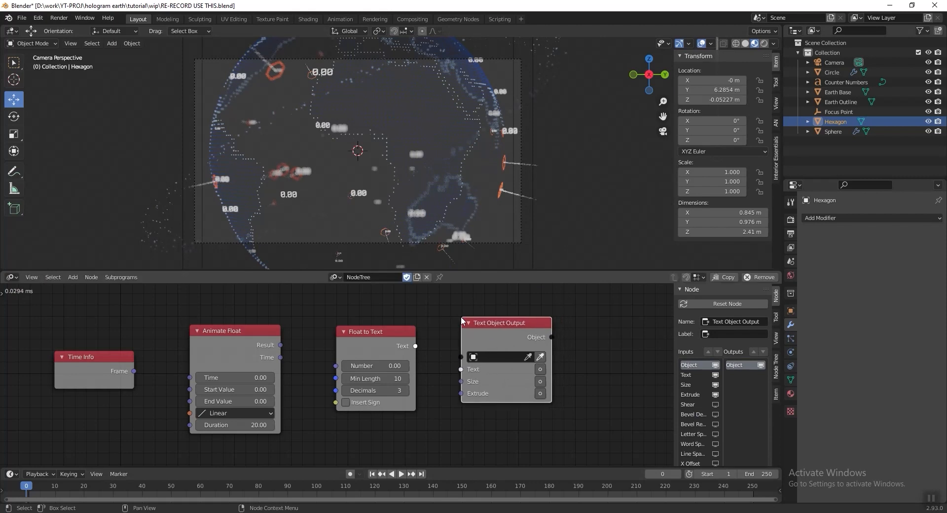
- Link Frame to Animate Float's Time, its Result to Float to Text's Number, and Text to the Text Object Output's Text
drag(133, 371, 189, 377)
drag(280, 344, 335, 365)
drag(415, 346, 466, 374)
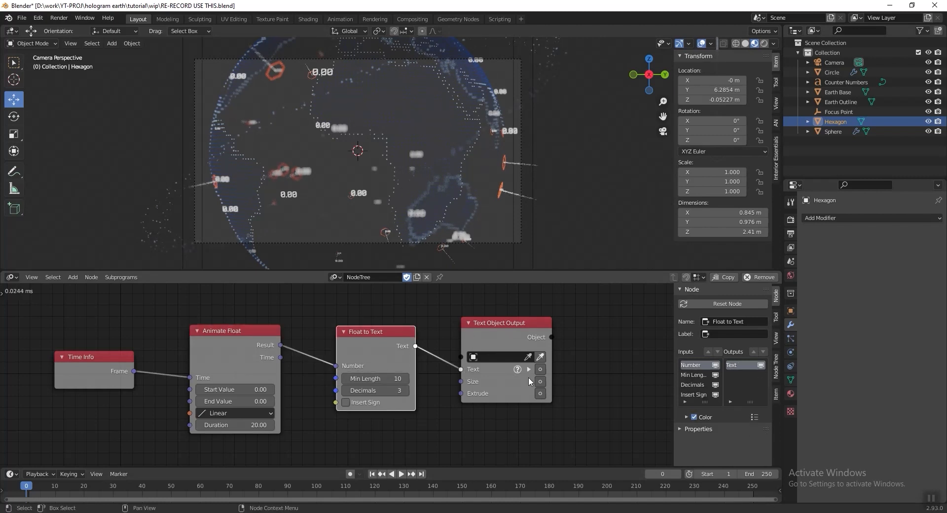
- Assign Counter Numbers as the Text Object Output's object and enable its Text input
mouse_move(511, 342)
mouse_down()
mouse_move(528, 347)
mouse_move(519, 337)
mouse_move(506, 344)
mouse_up()
click(503, 359)
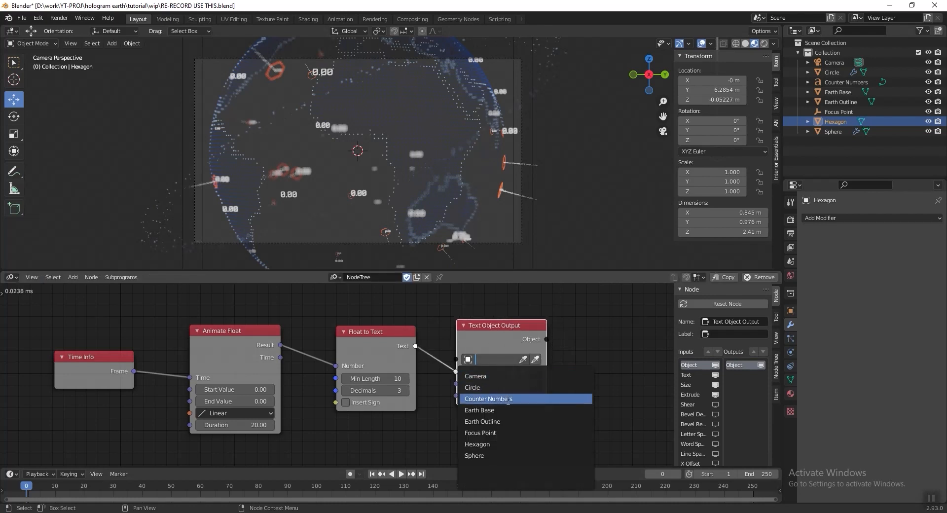
click(509, 399)
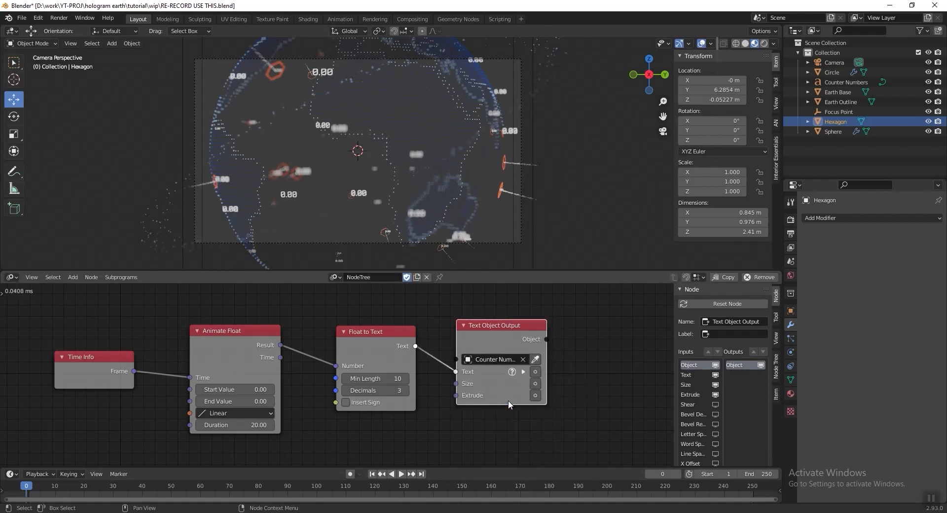
click(535, 372)
- Set the Animate Float node's End Value to 99 and its Duration to 250
mouse_move(246, 326)
mouse_down()
mouse_move(256, 308)
mouse_move(231, 328)
mouse_up()
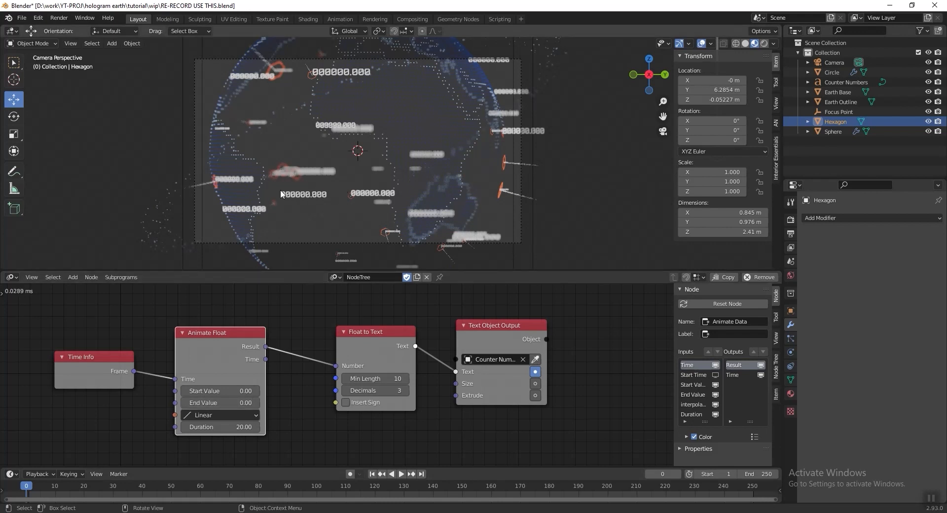
drag(197, 367, 200, 366)
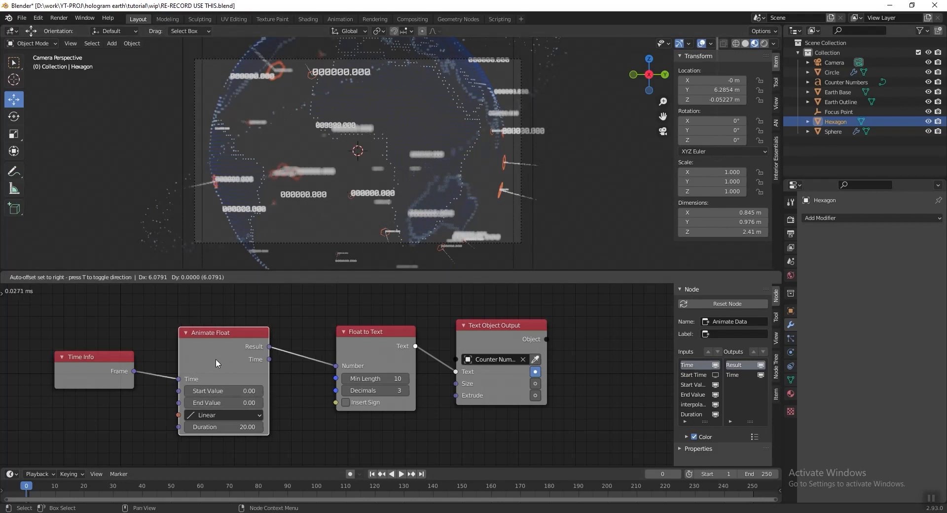
click(231, 404)
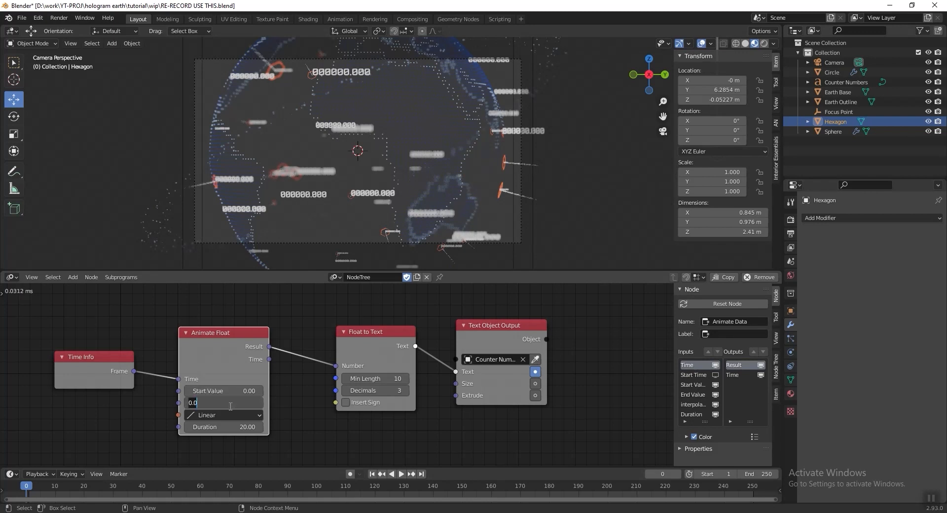
text(99)
key(Return)
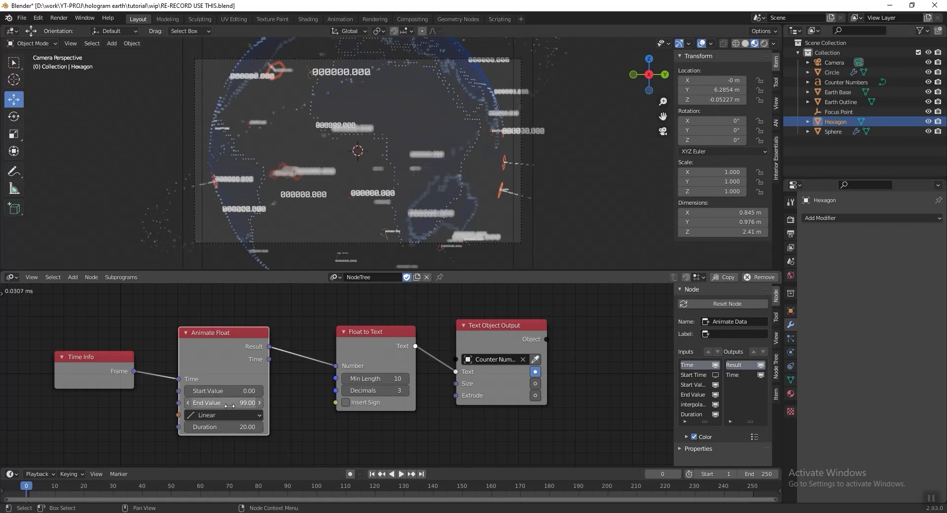
click(225, 426)
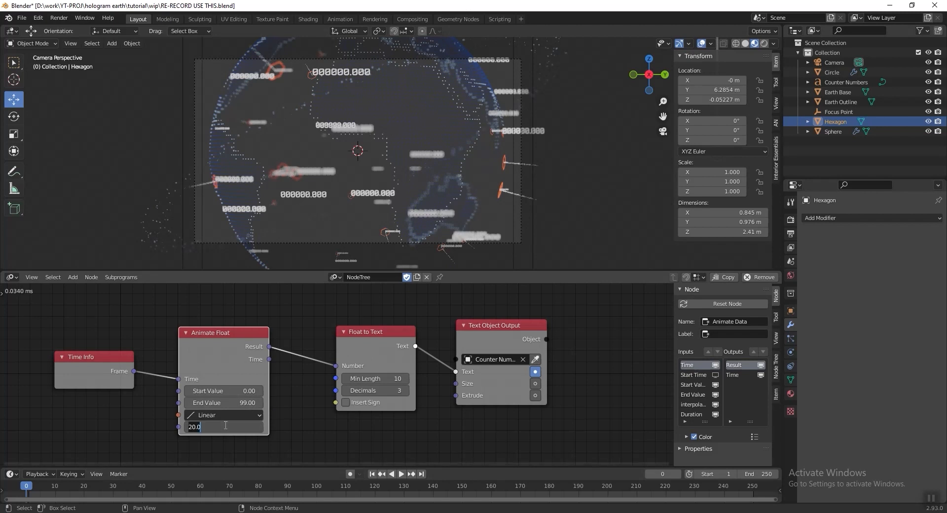
text(250)
key(Return)
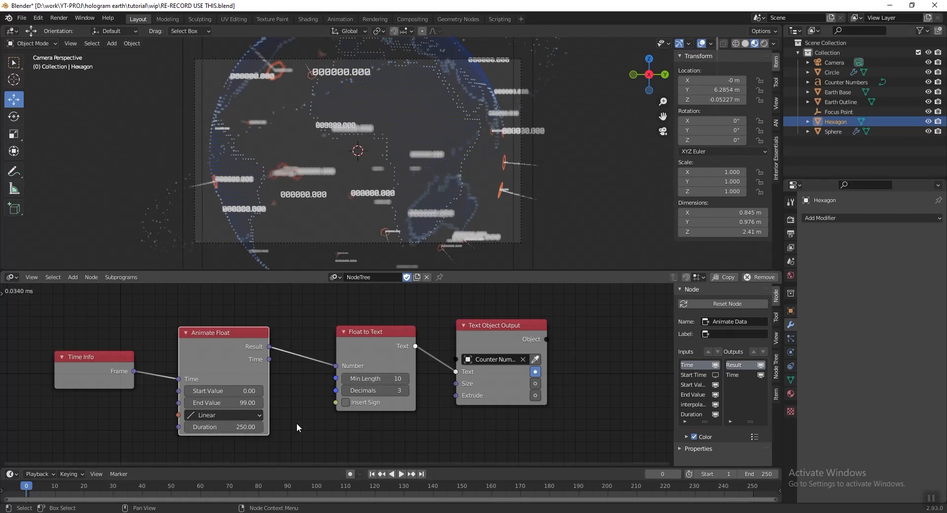
- Set the Float to Text node's Min Length to 2
click(373, 326)
drag(372, 327, 368, 327)
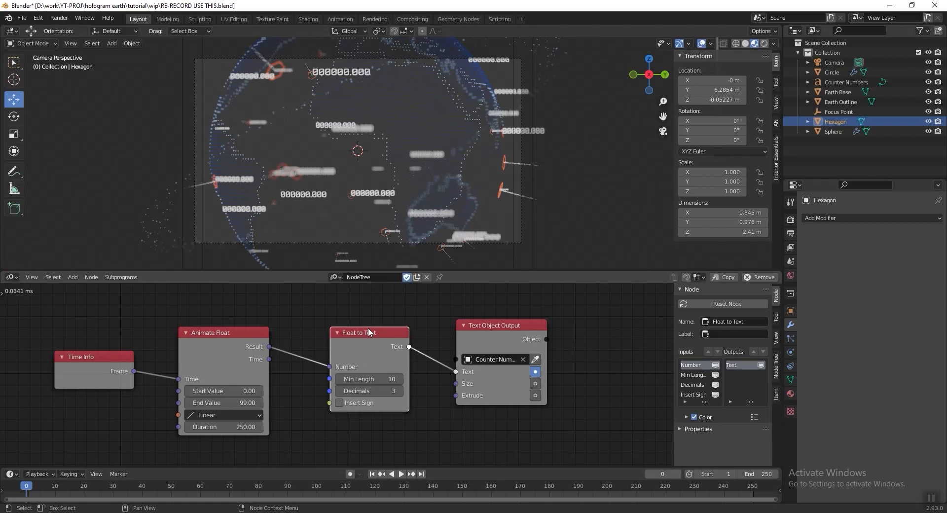
click(370, 379)
text(2)
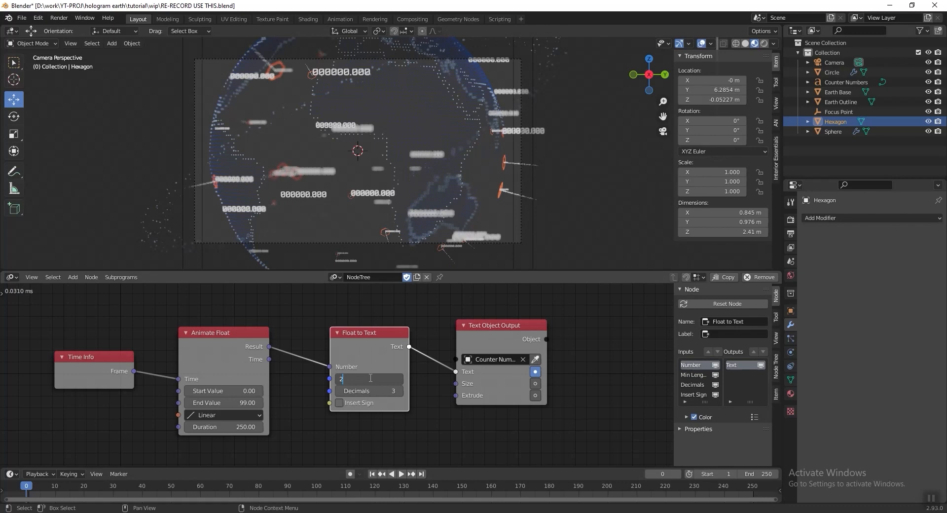
key(Return)
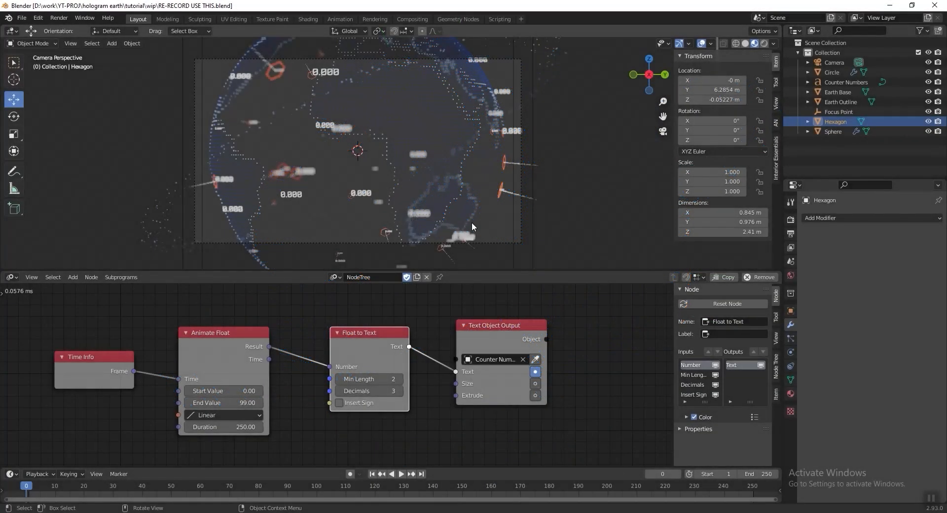
- Add a mesh circle with a radius of 3.5 m at the world origin around the earth
key(KP_7)
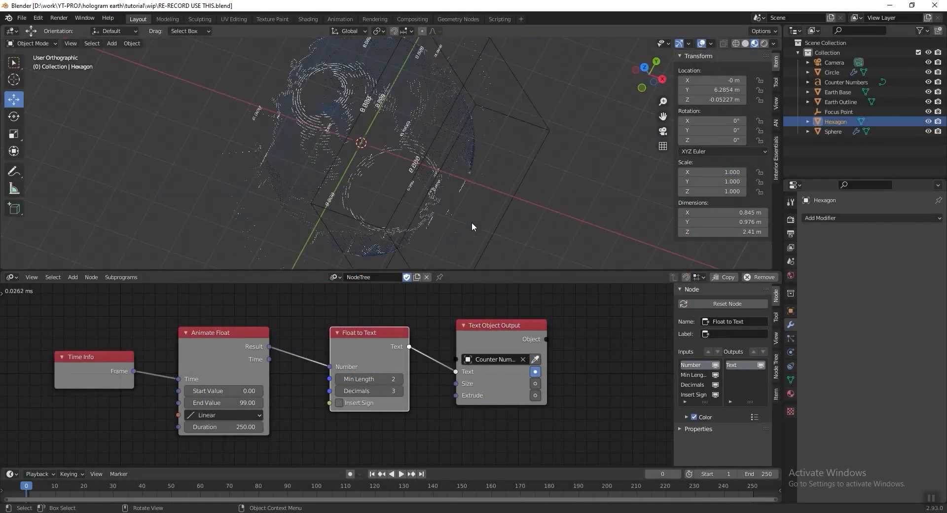
key(shift+a)
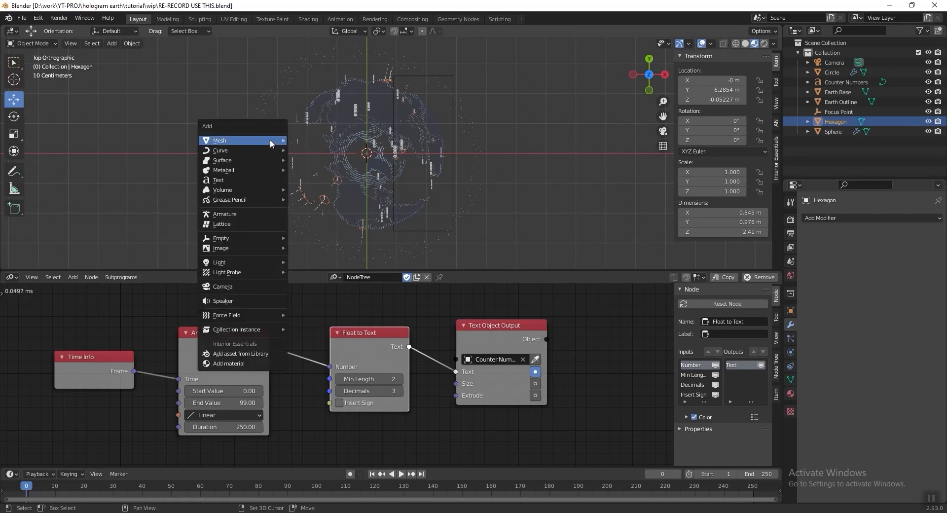
mouse_move(270, 139)
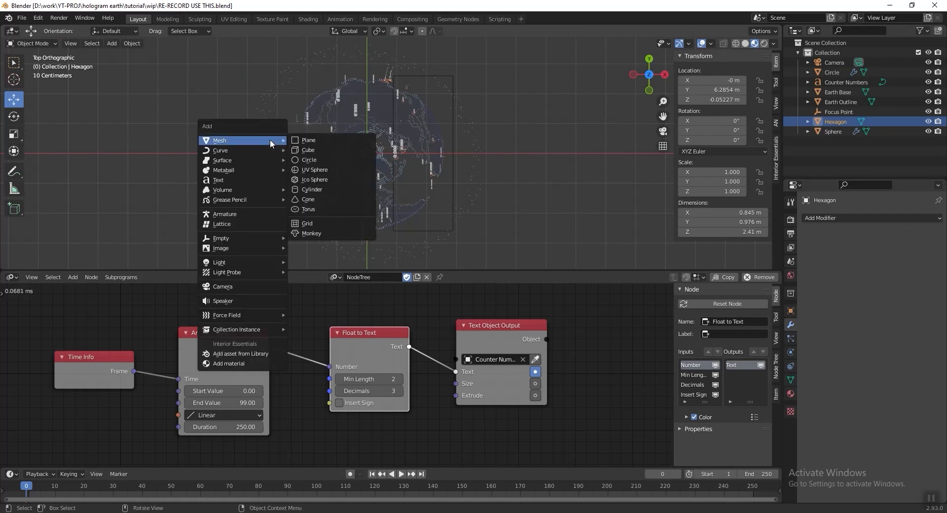
click(316, 160)
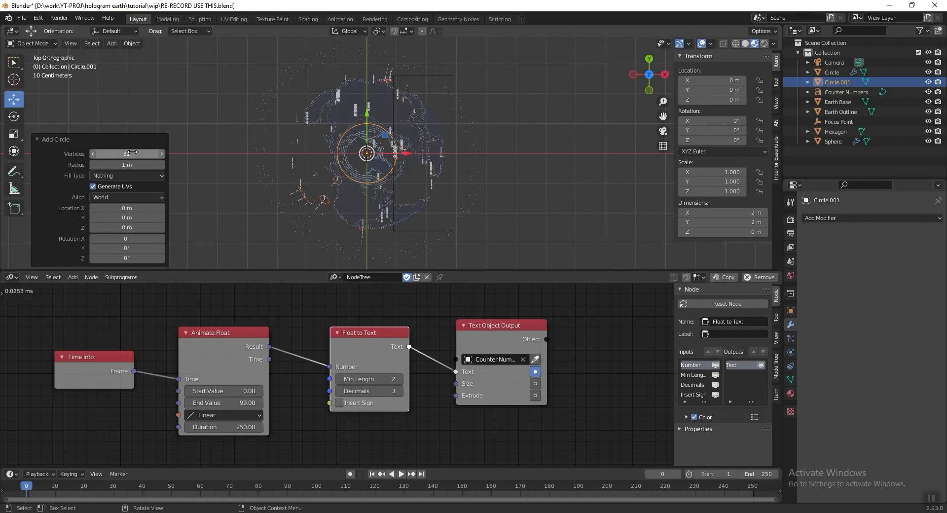
click(138, 166)
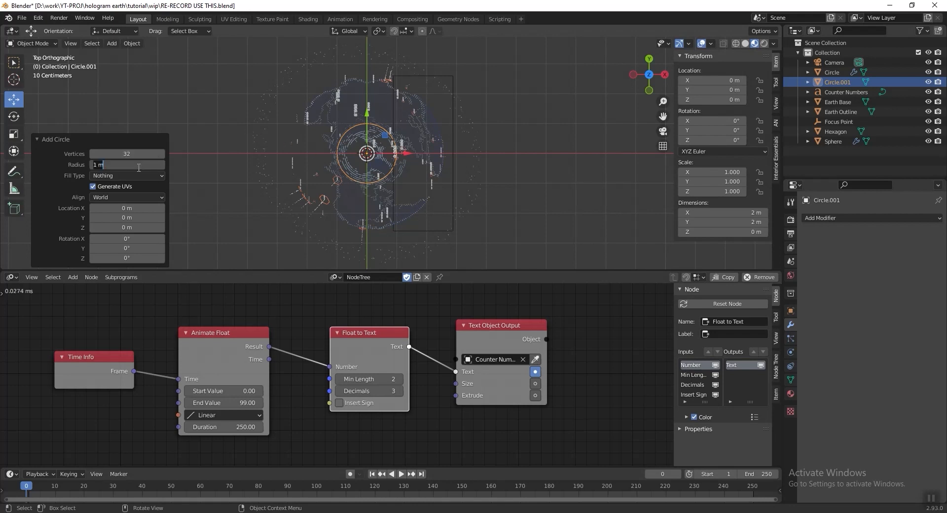
text(2.95)
key(Return)
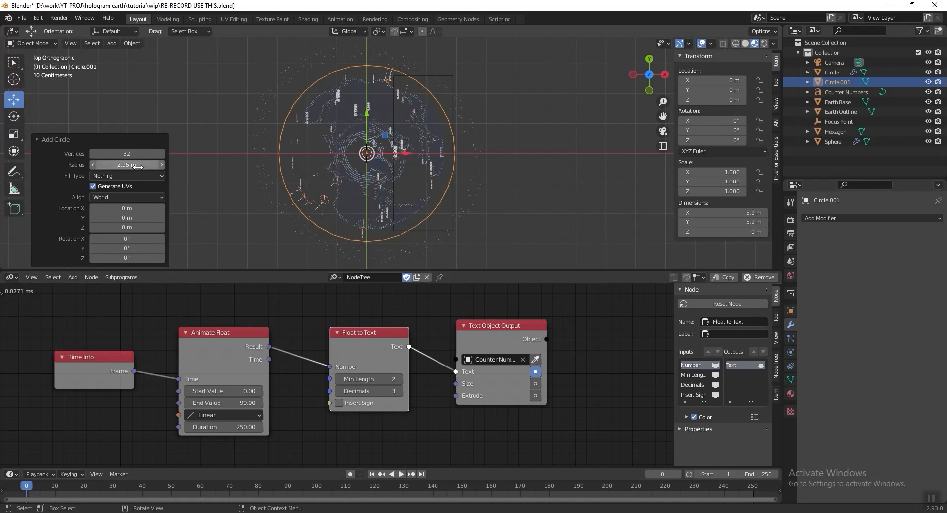
click(138, 167)
text(3.5)
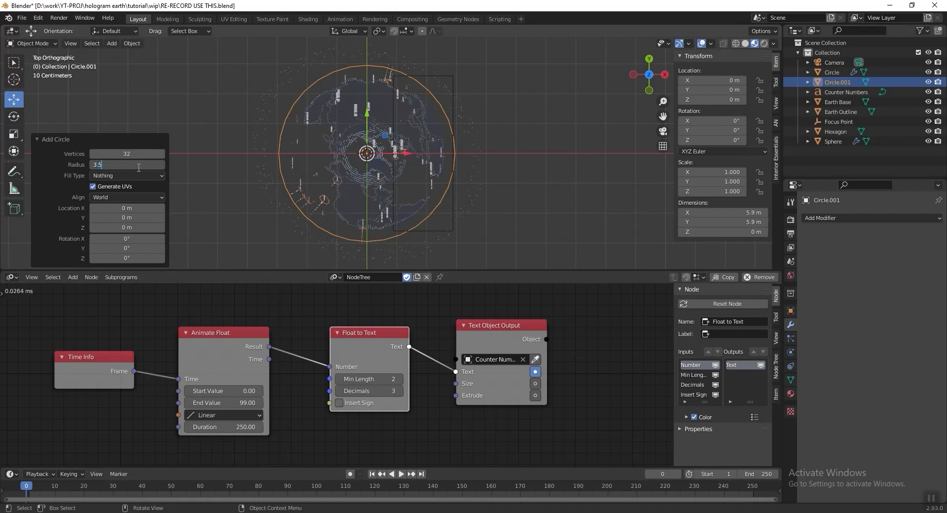
key(Return)
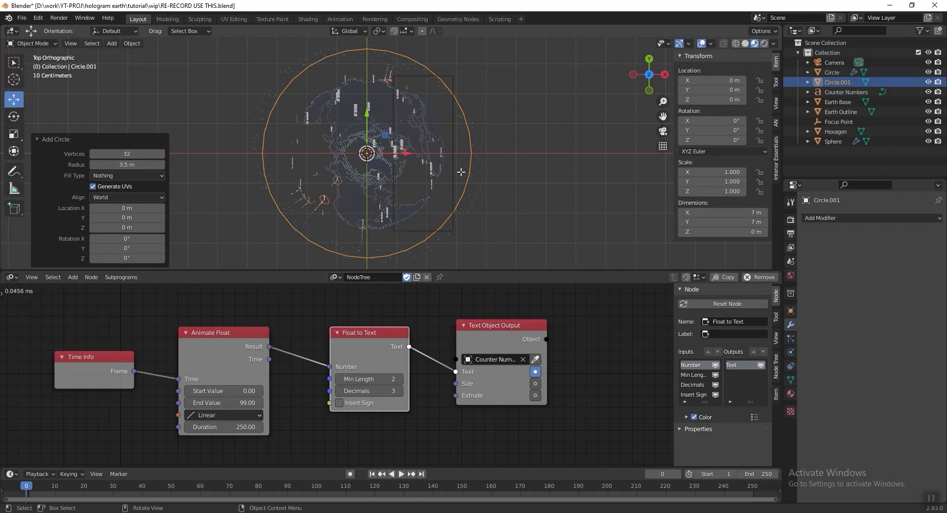
- Extrude the circle's edge loop outward by a scale of about 1.159 to form a flat ring
key(Tab)
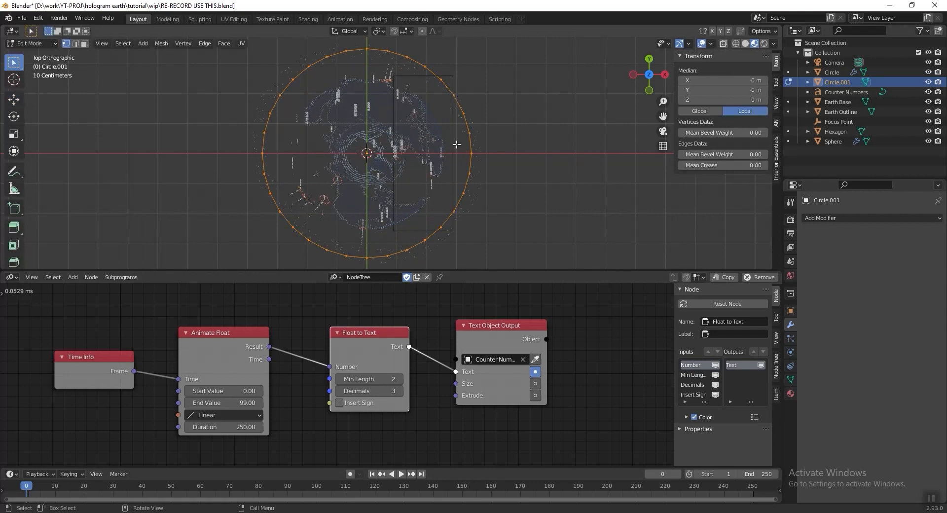
key(s)
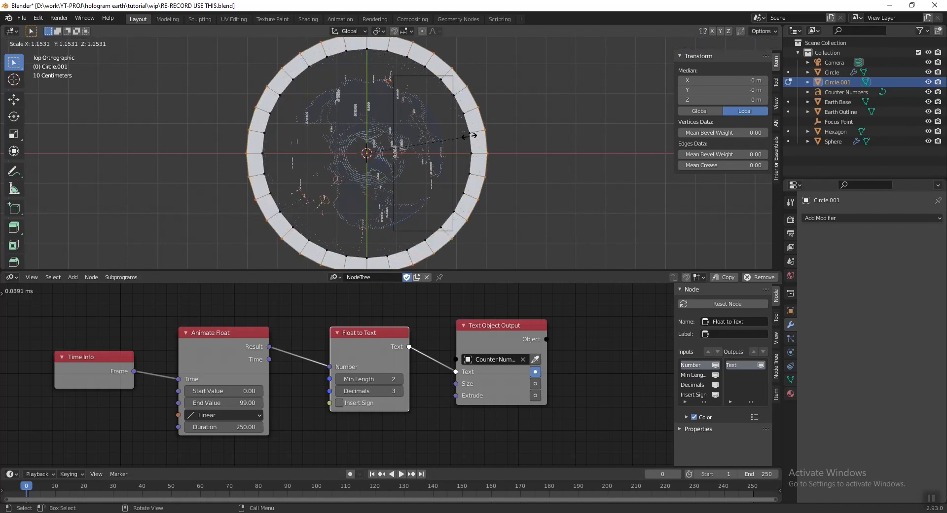
click(468, 136)
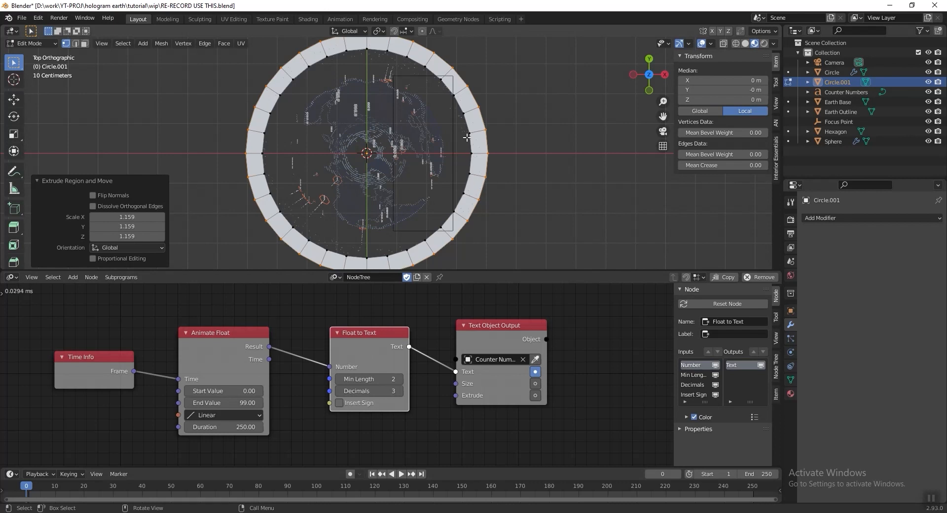
key(Tab)
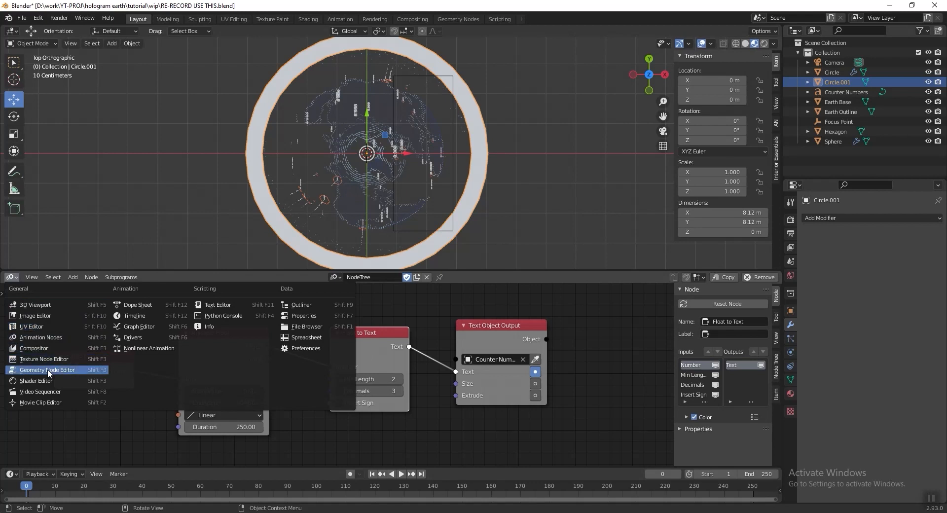
- Create a new geometry node tree for the ring and insert a Point Distribute node between Group Input and Group Output
click(74, 369)
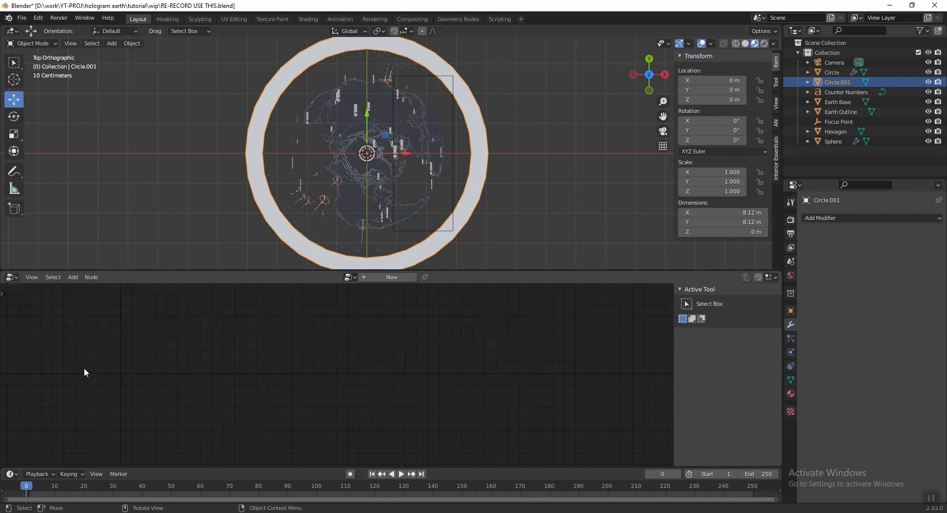
click(398, 278)
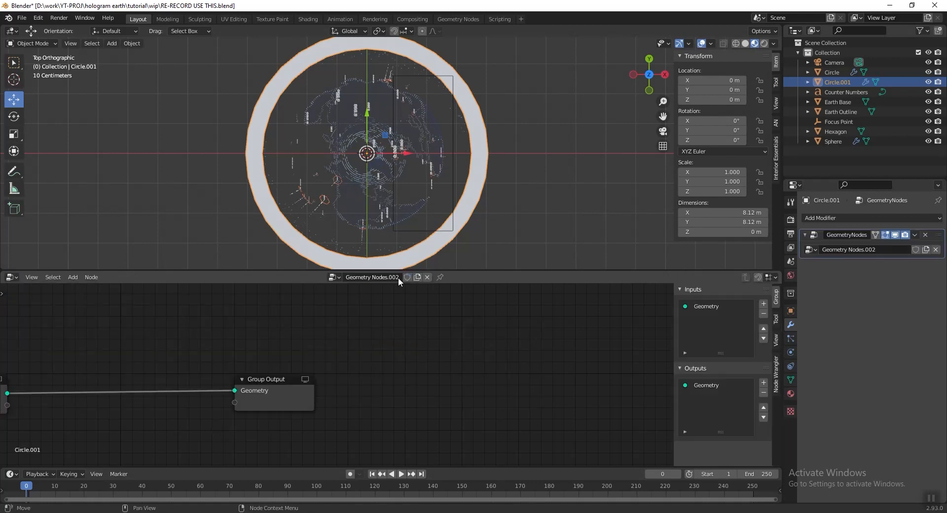
key(Home)
key(shift+a)
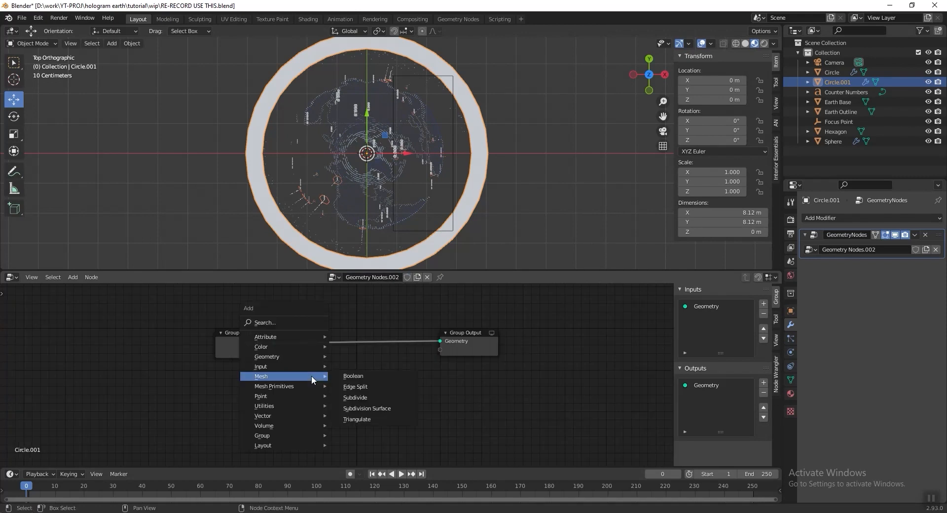
mouse_move(307, 395)
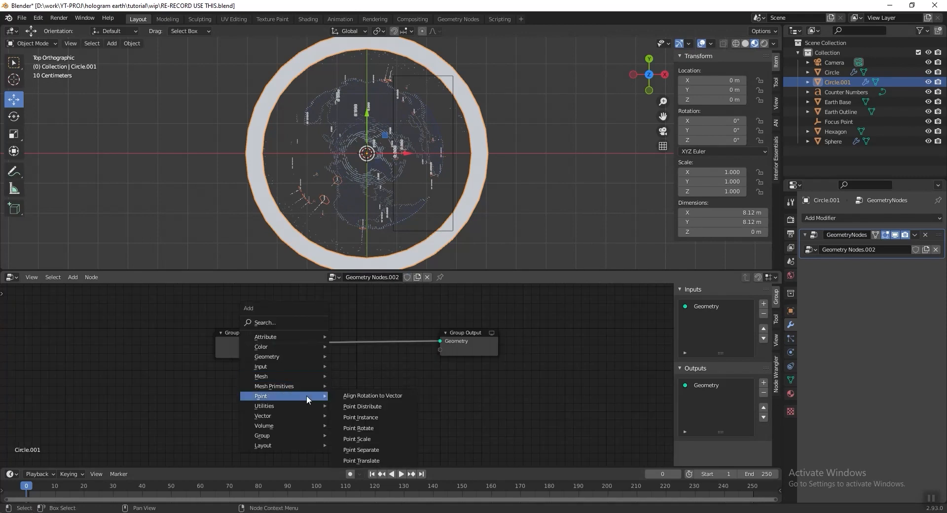
click(407, 407)
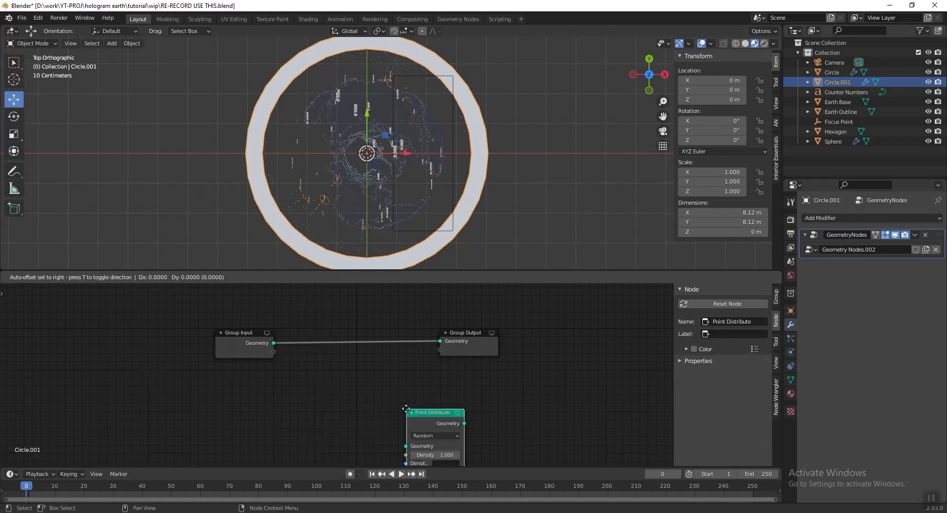
click(378, 326)
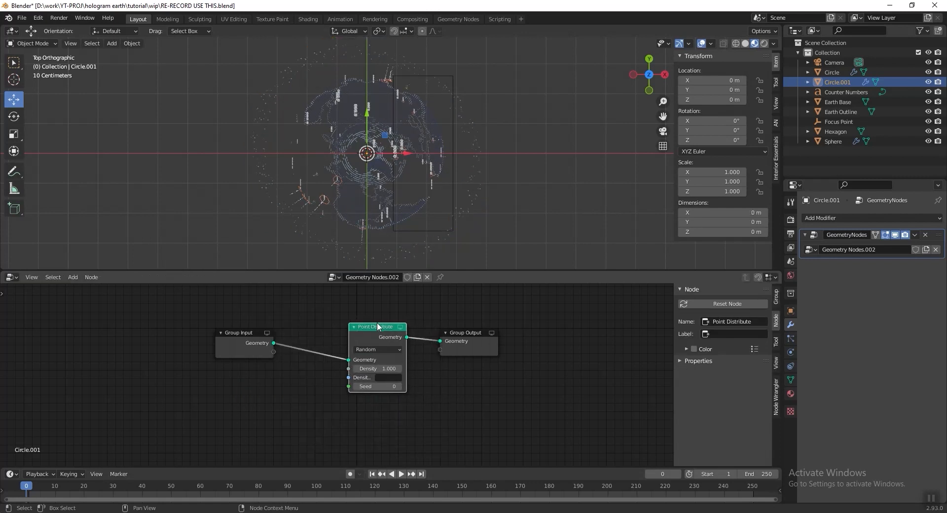
- Insert a Point Instance node after Point Distribute and choose Earth Outline as its instanced object
key(shift+a)
mouse_move(432, 370)
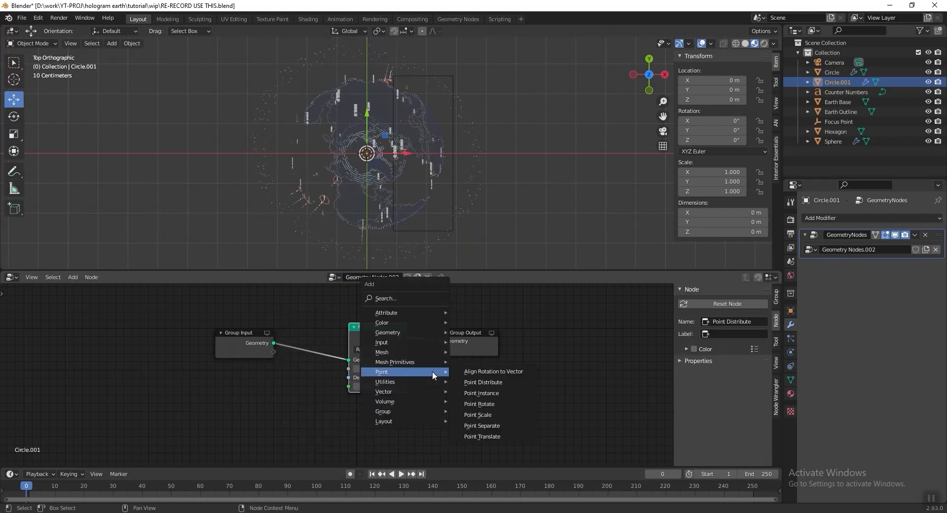
click(483, 392)
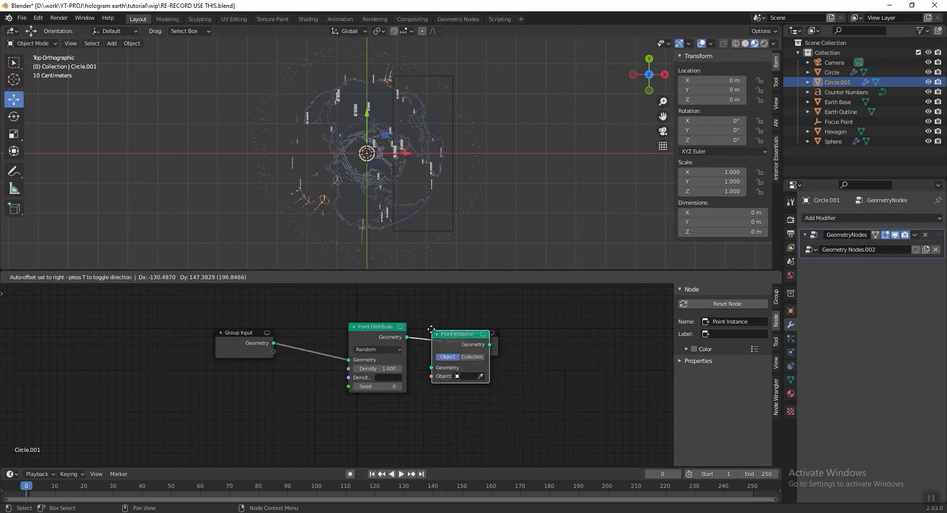
click(431, 329)
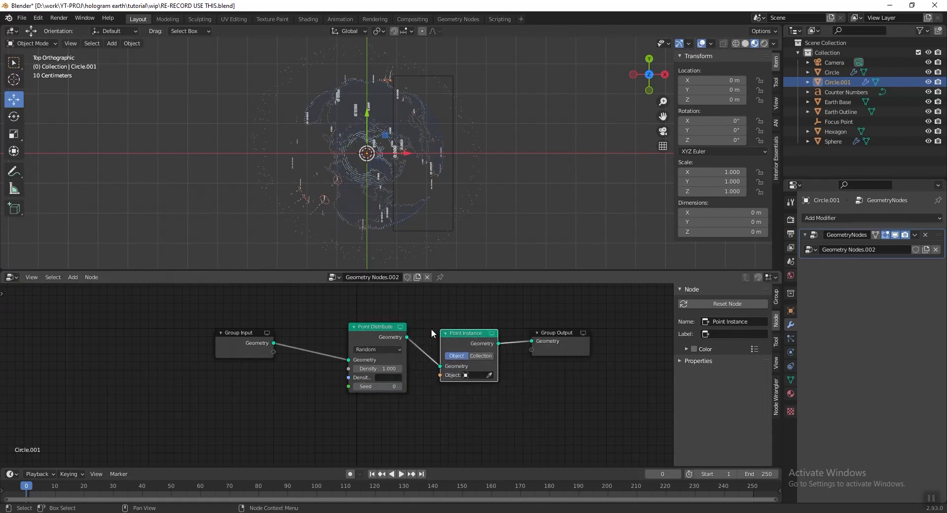
click(480, 373)
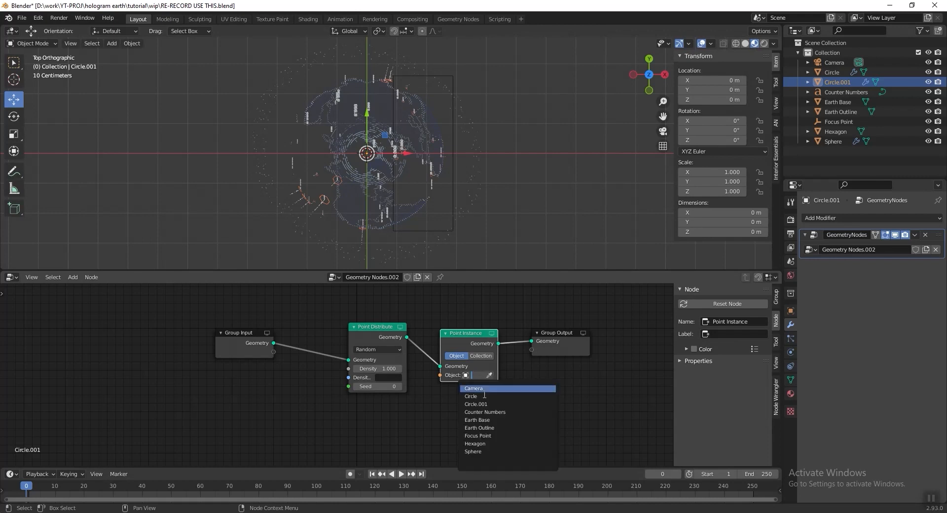
click(488, 428)
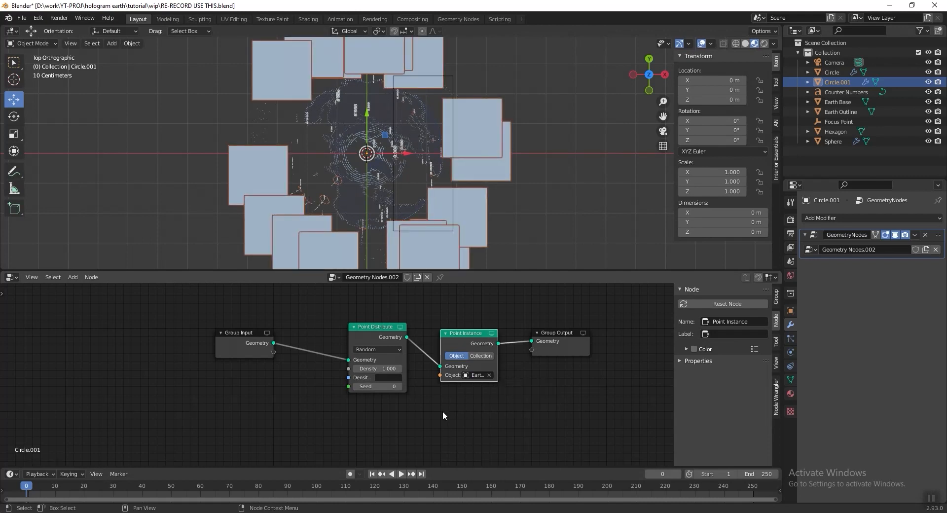
- Insert an Attribute Randomize node between Point Distribute and Point Instance and set its attribute to scale
key(shift+a)
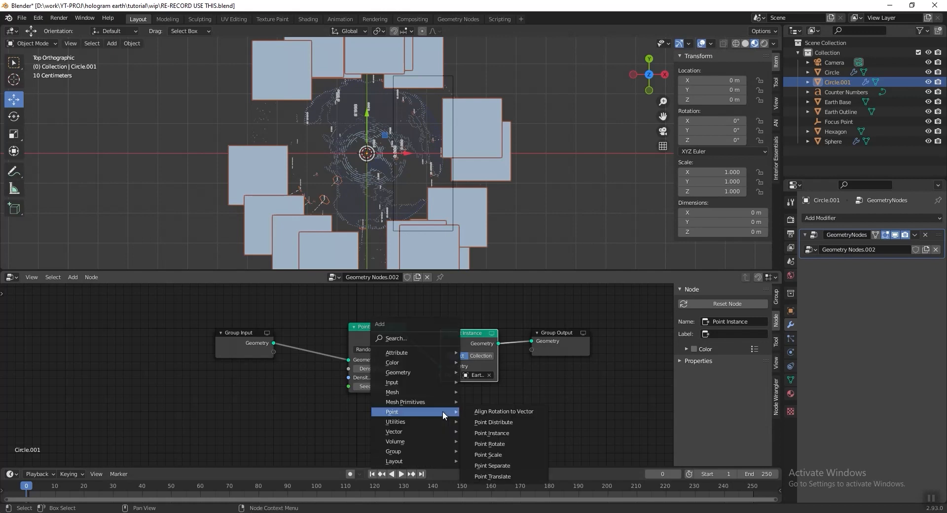
mouse_move(444, 352)
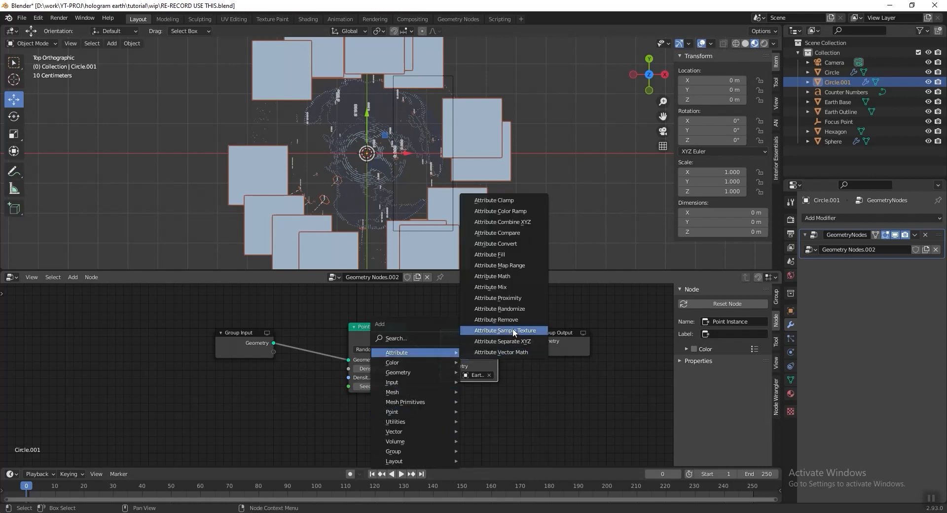
click(516, 310)
click(429, 331)
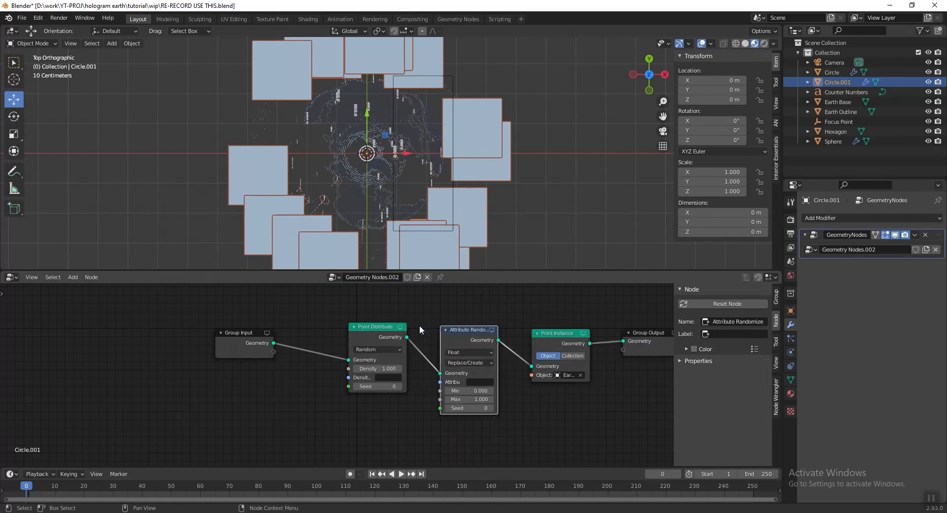
click(488, 381)
text(scale)
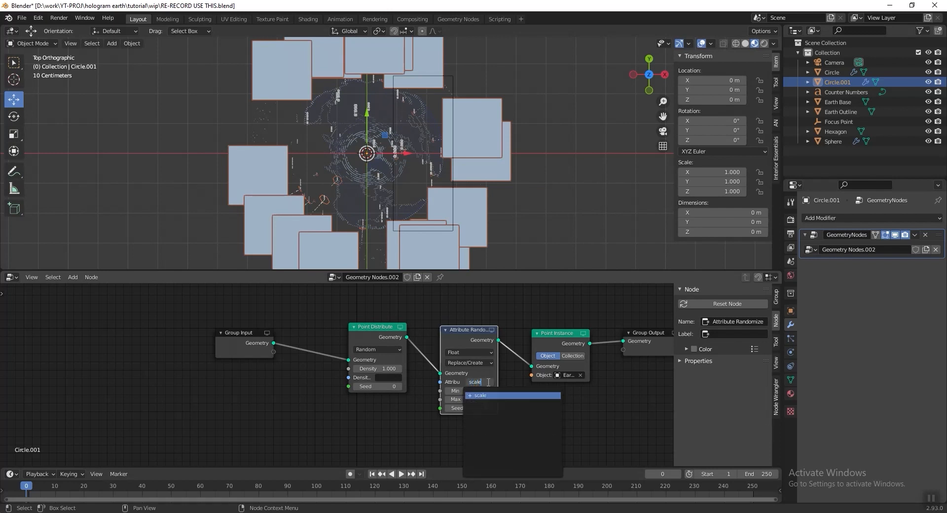
key(Return)
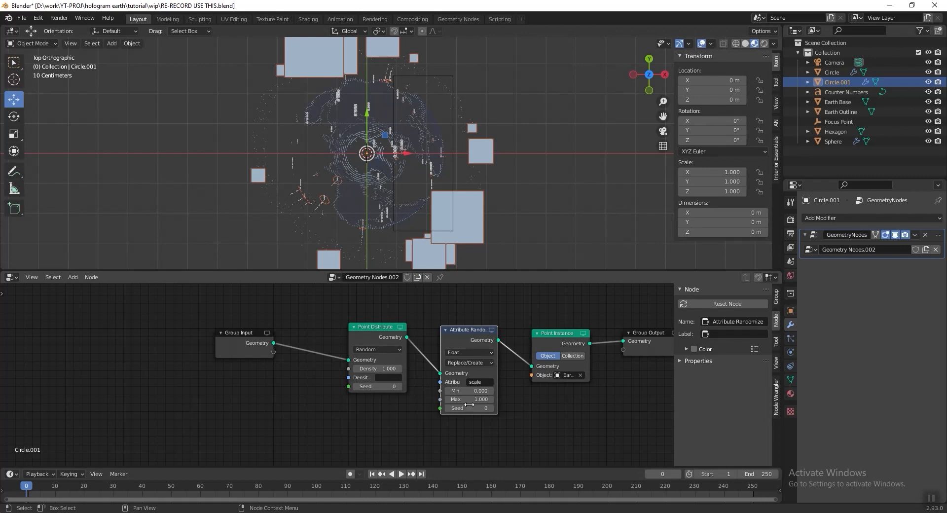
- Set the Attribute Randomize node's Max to 0.006 and Seed to 2, and save the file
click(485, 400)
text(.006)
key(Return)
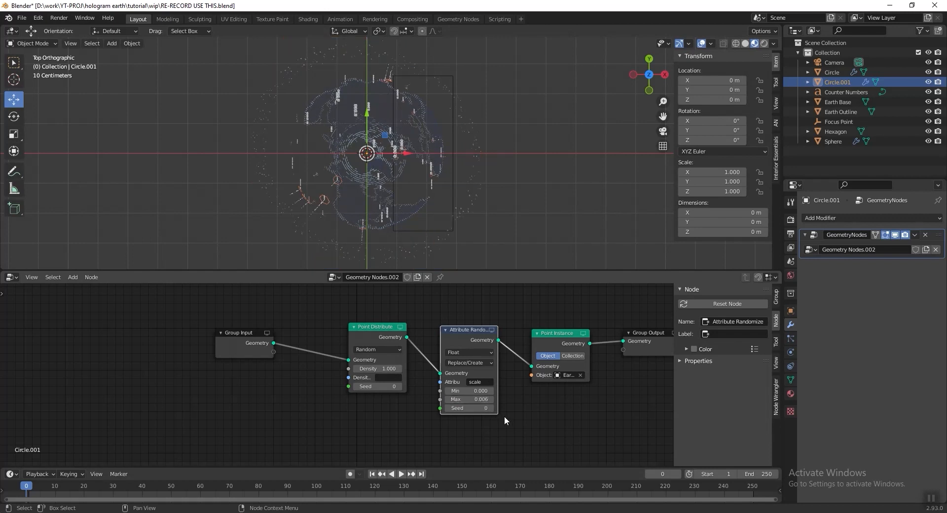
click(491, 408)
click(491, 408)
key(ctrl+s)
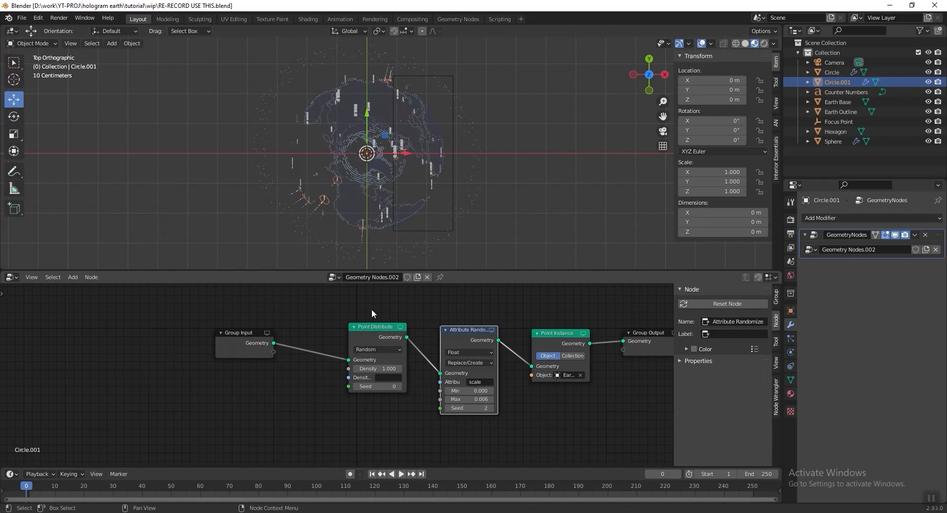
- Set the Point Distribute node's Density to 44 and Seed to 2, and save the file
drag(378, 324, 367, 318)
click(370, 363)
text(1.0)
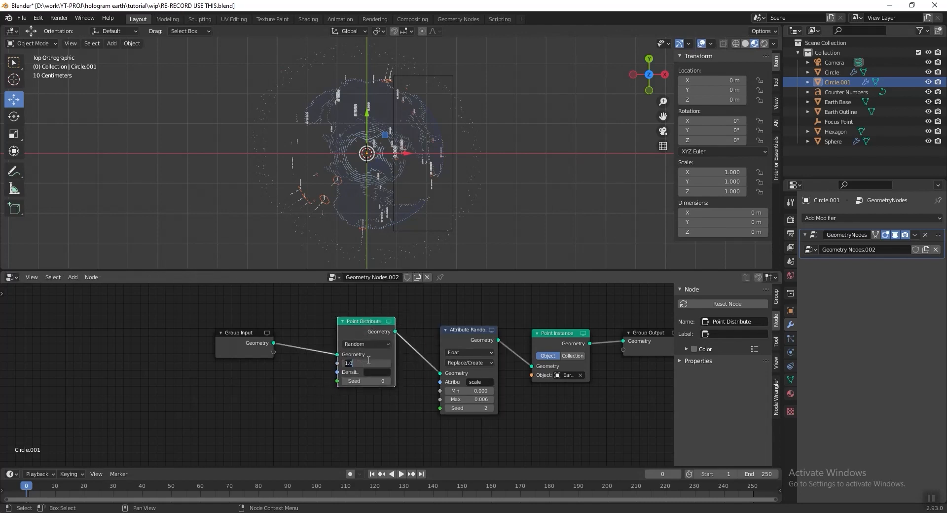
text(44)
key(Return)
key(ctrl+s)
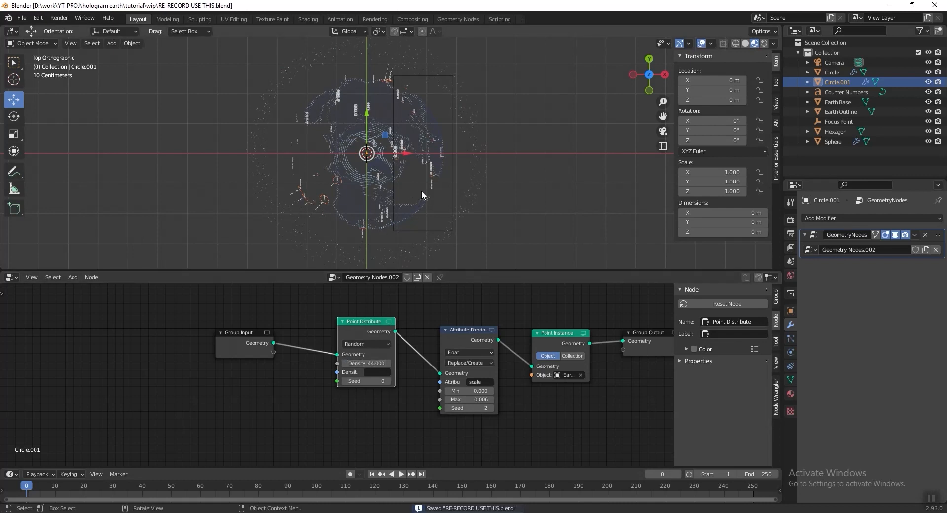
click(389, 380)
click(388, 381)
key(ctrl+s)
- Tilt the particle ring by setting its X rotation to 24° while looking through the camera
key(KP_0)
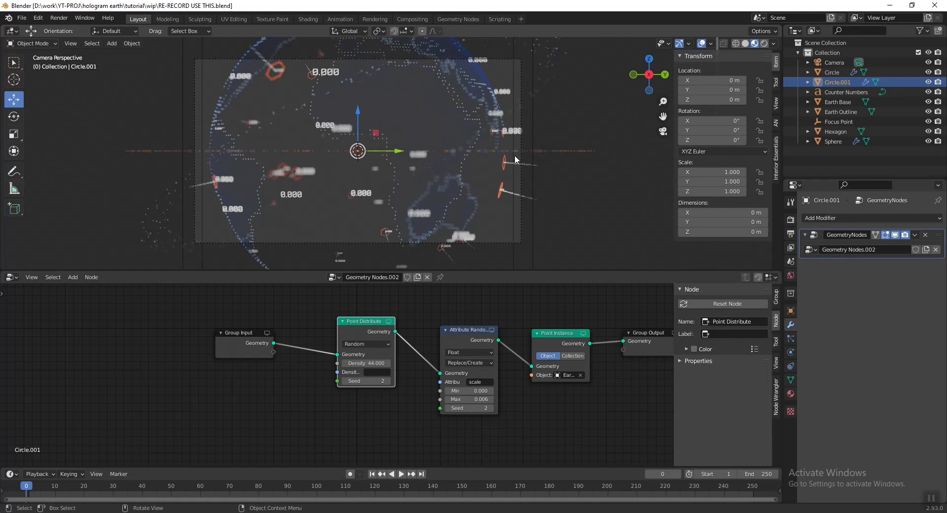
click(717, 120)
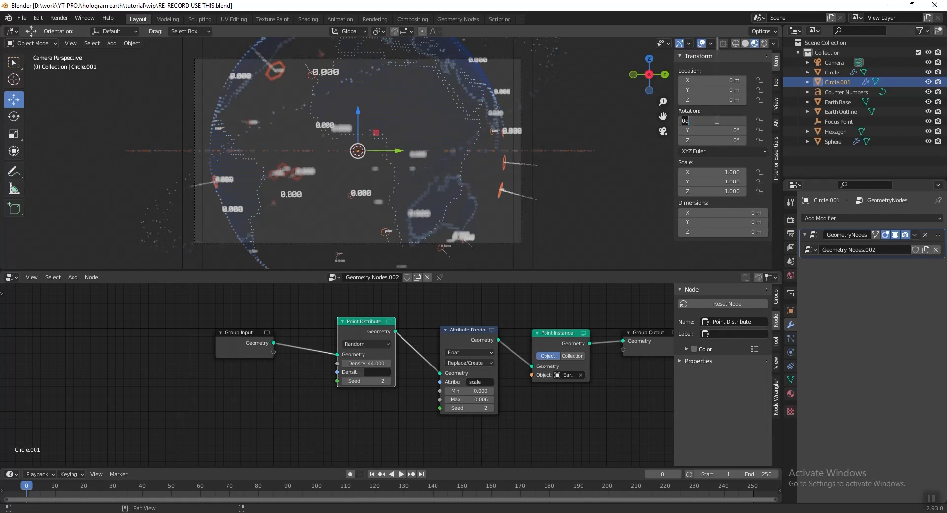
text(24)
key(Return)
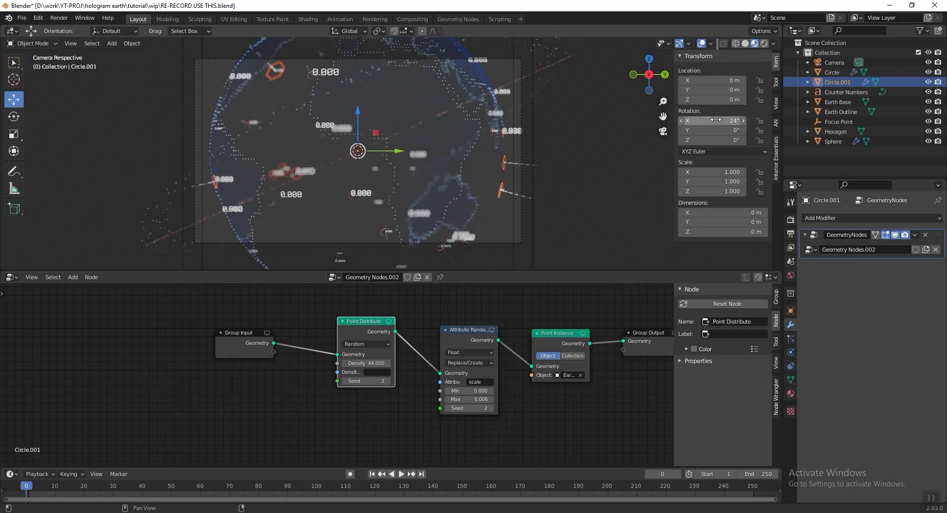
- Tilt the particle ring sideways by setting its Y rotation to -16°
click(717, 131)
text(-16)
key(Return)
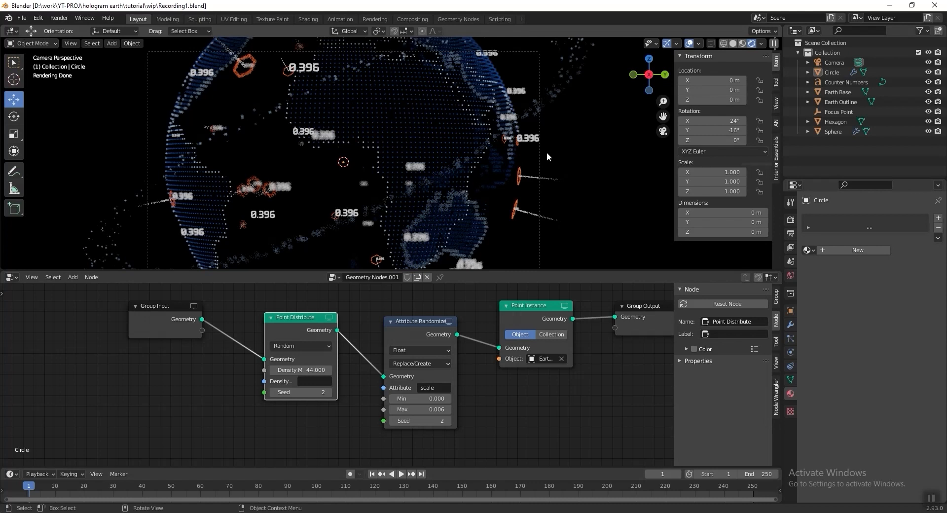
- Leave rendered shading, render the current frame as an image, and close the render view
click(745, 44)
click(64, 18)
click(66, 29)
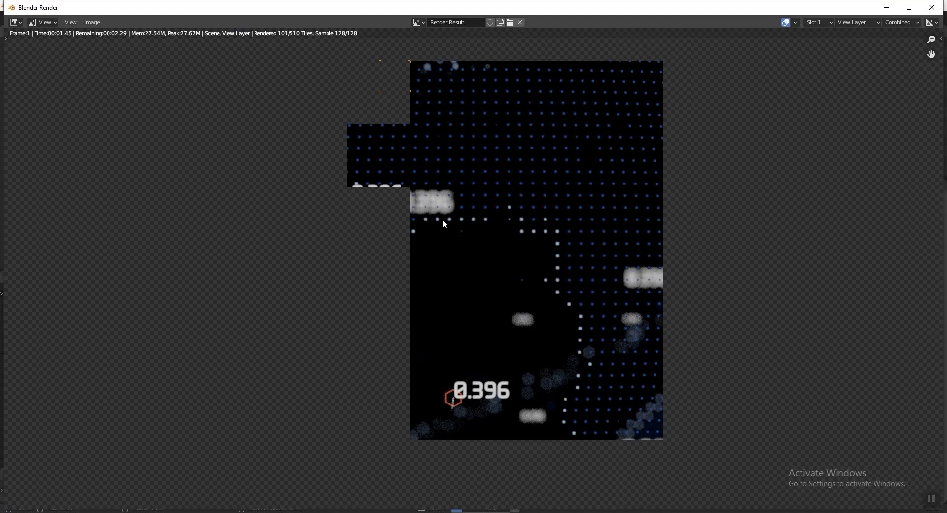
scroll(444, 217, down, 2)
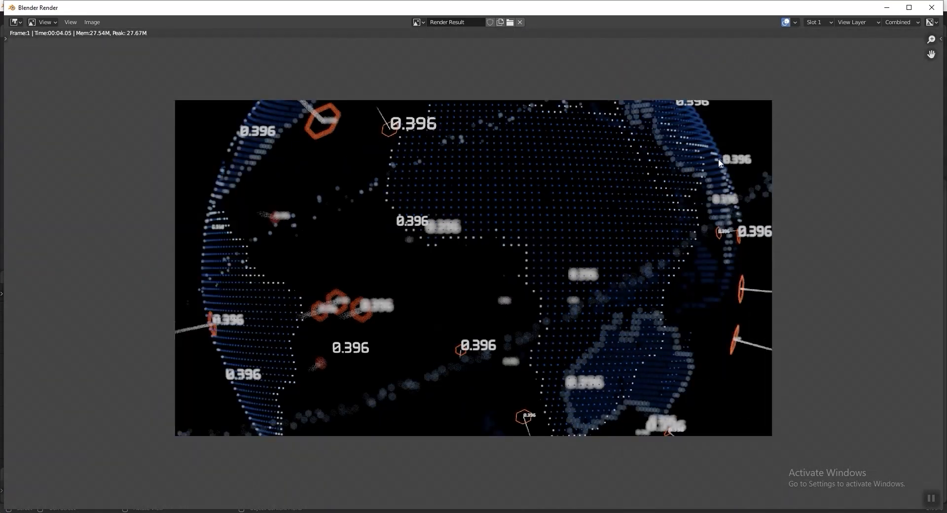
key(Escape)
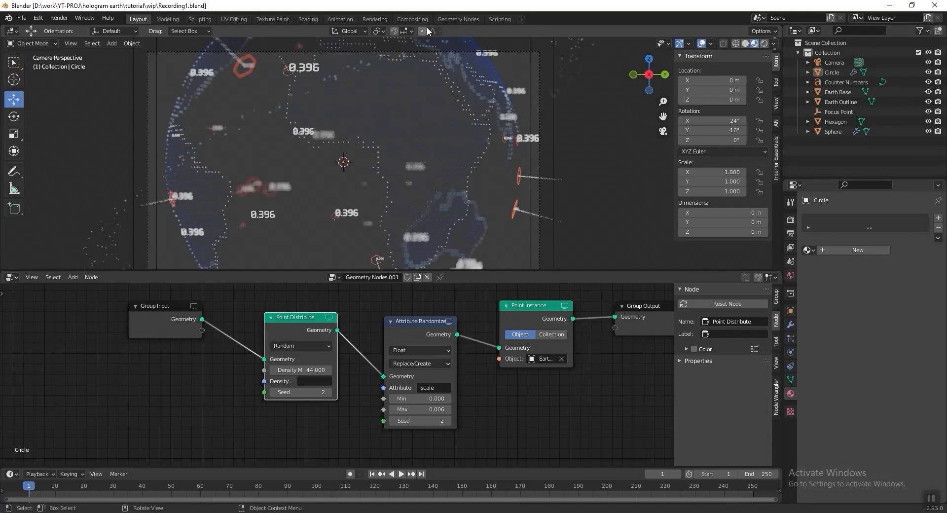
- Enable node compositing for the scene and add a Viewer node fed by the Render Layers image output
click(419, 19)
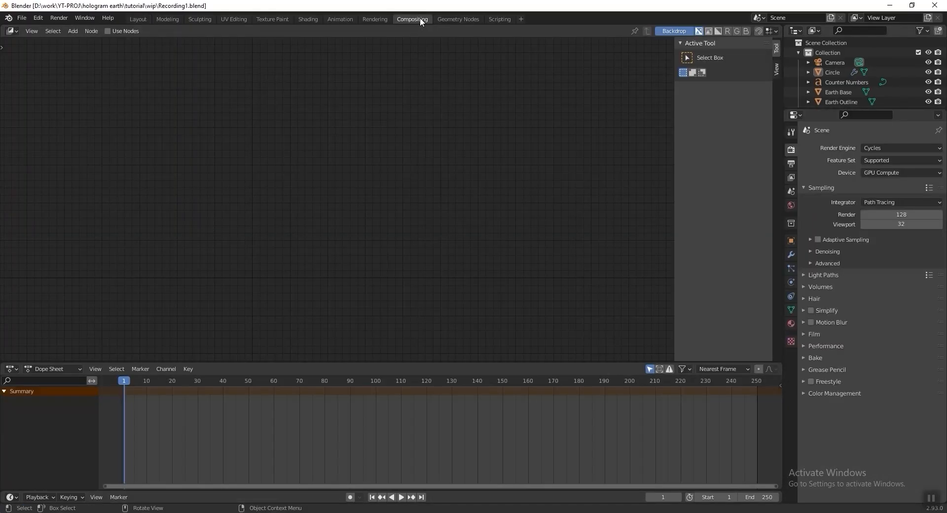
click(108, 31)
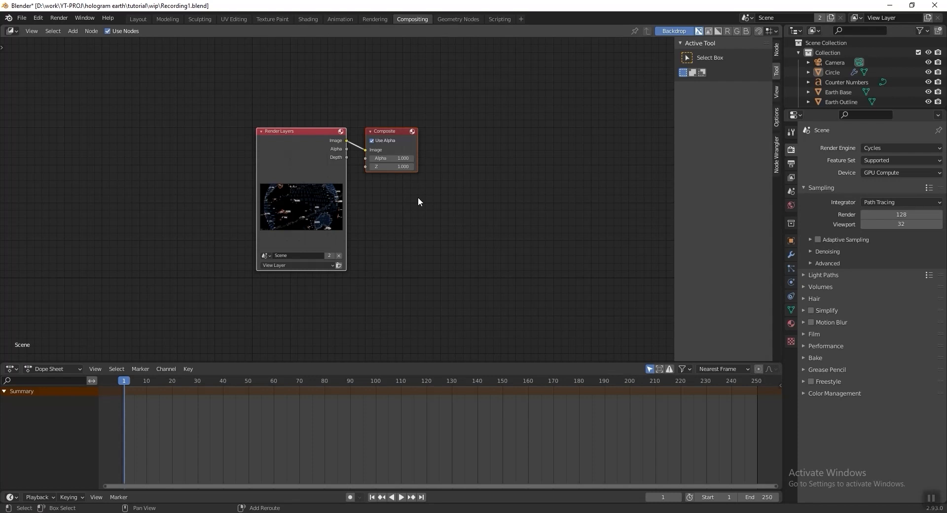
key(shift+a)
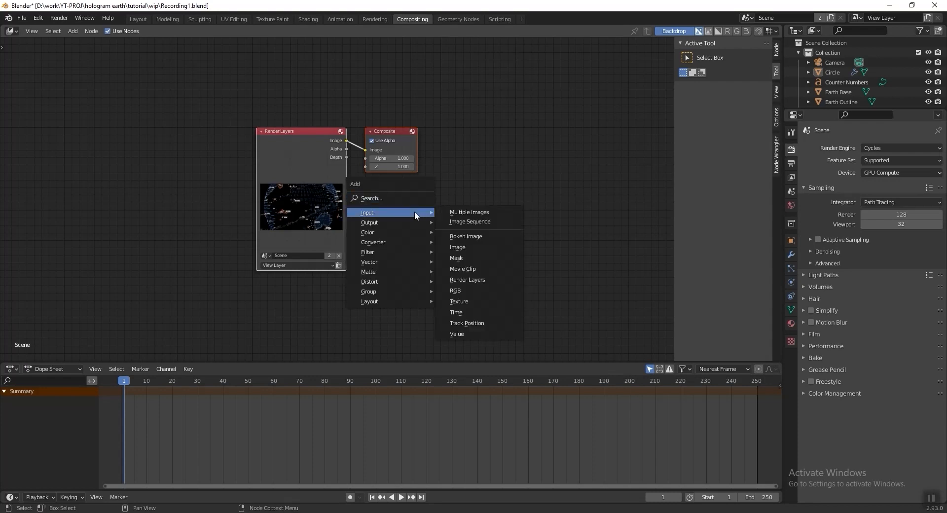
mouse_move(406, 222)
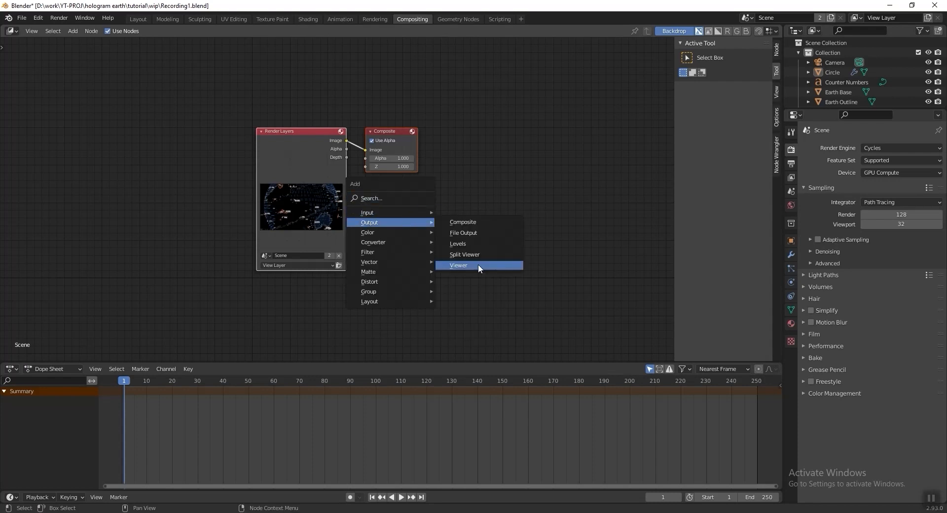
click(478, 265)
click(389, 192)
drag(347, 139, 373, 207)
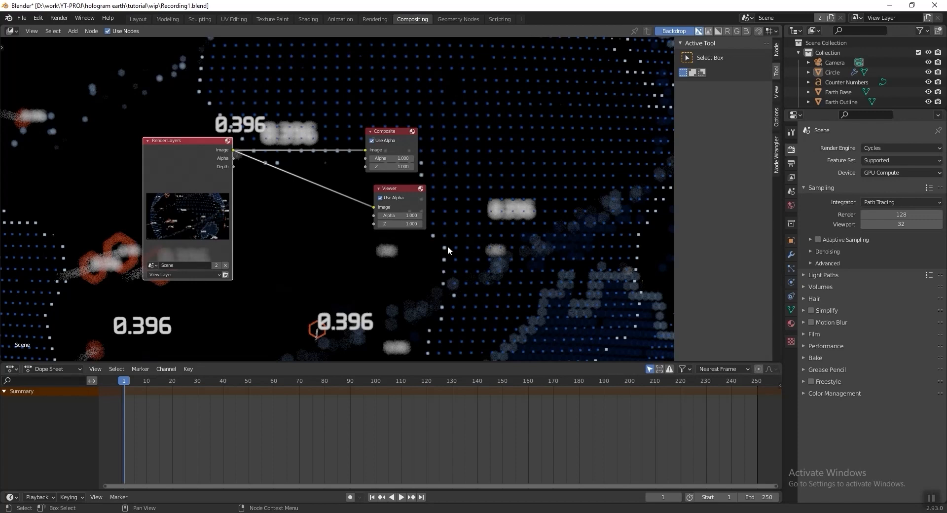
- Fit the backdrop image to the compositor's node area
click(776, 93)
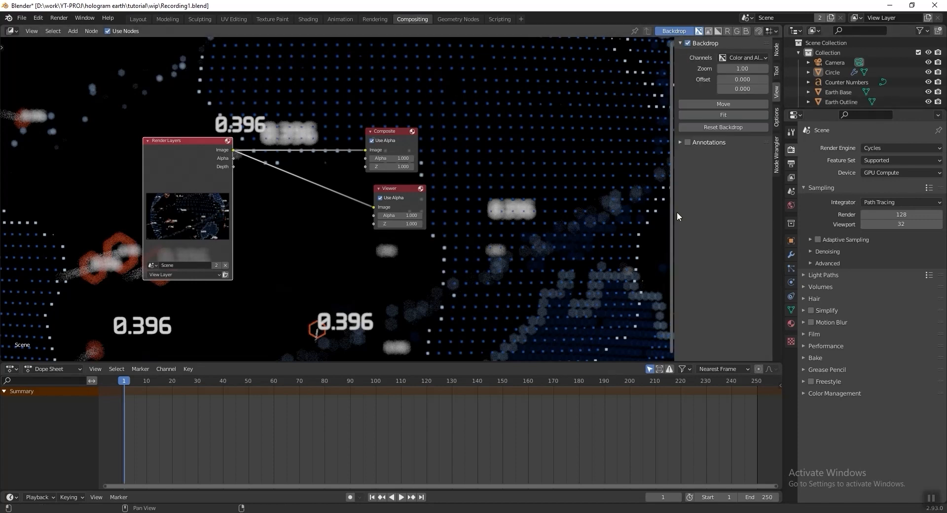
click(716, 114)
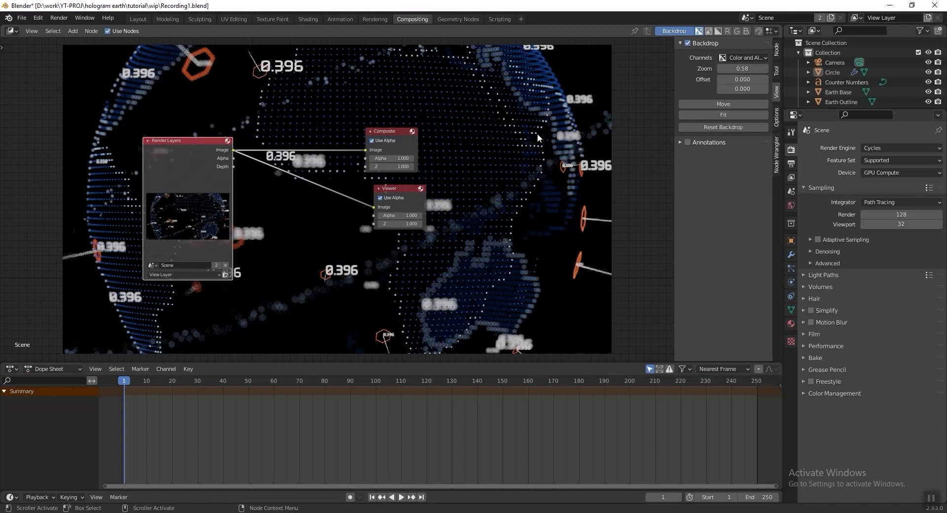
middle_drag(349, 269, 374, 244)
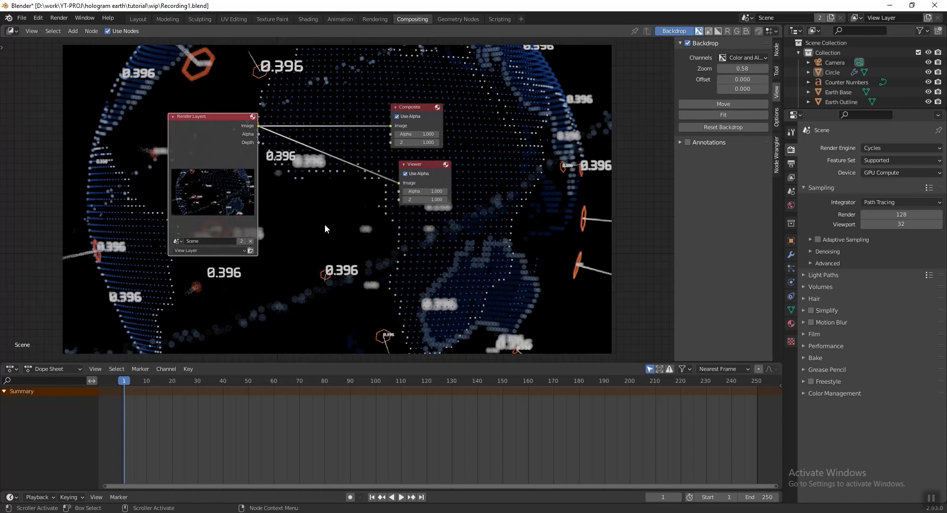
- Insert a Bright/Contrast node between Render Layers and Viewer, and link its image output to the Composite node as well
key(shift+a)
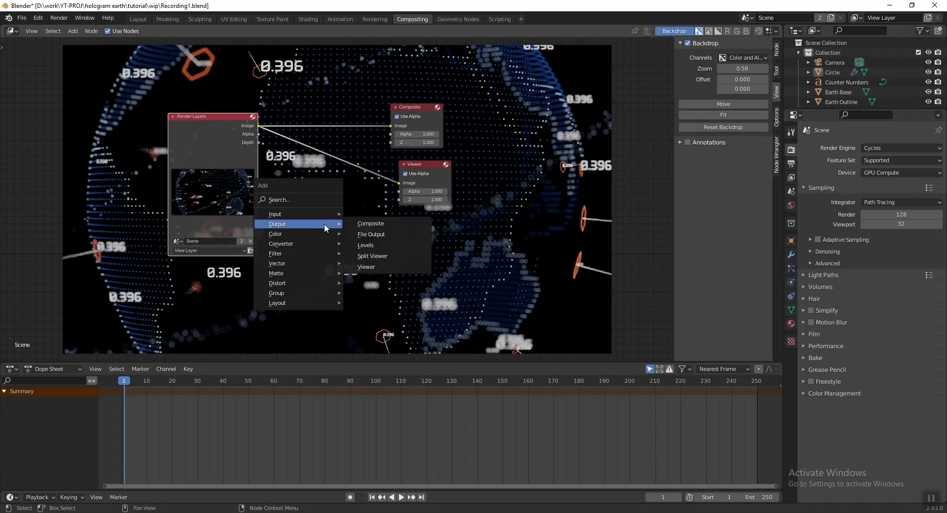
mouse_move(321, 229)
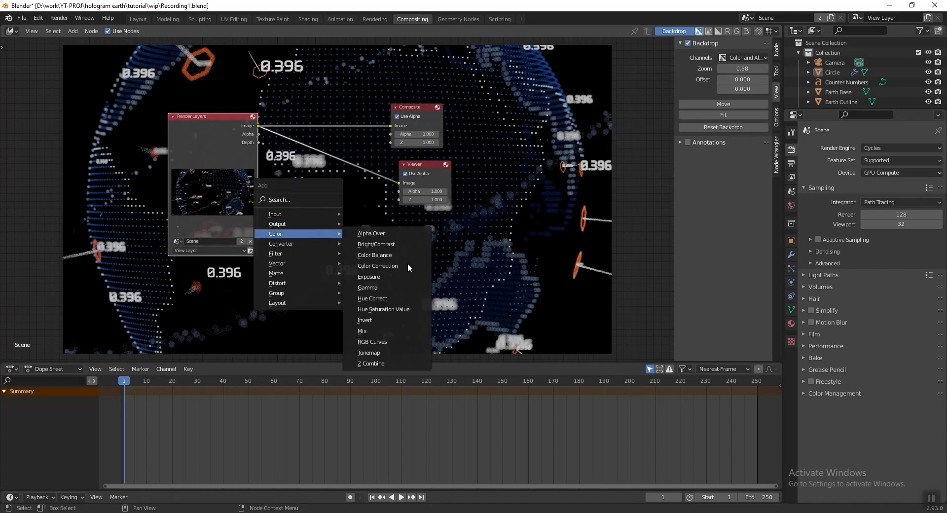
click(376, 244)
click(341, 165)
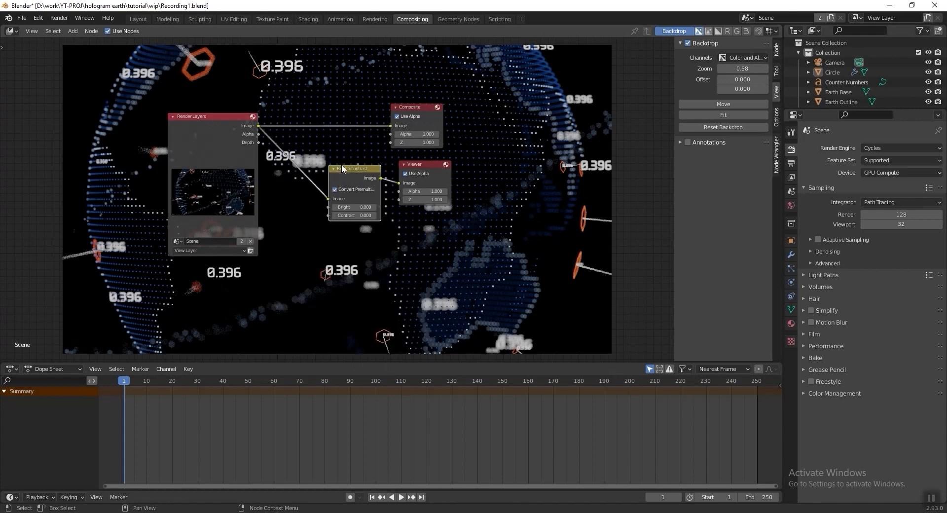
middle_drag(414, 207, 424, 228)
drag(376, 200, 399, 147)
- Set the Bright/Contrast node's Bright to 1 and Contrast to 4
middle_drag(455, 275, 479, 278)
scroll(479, 278, up, 3)
click(383, 239)
key(Return)
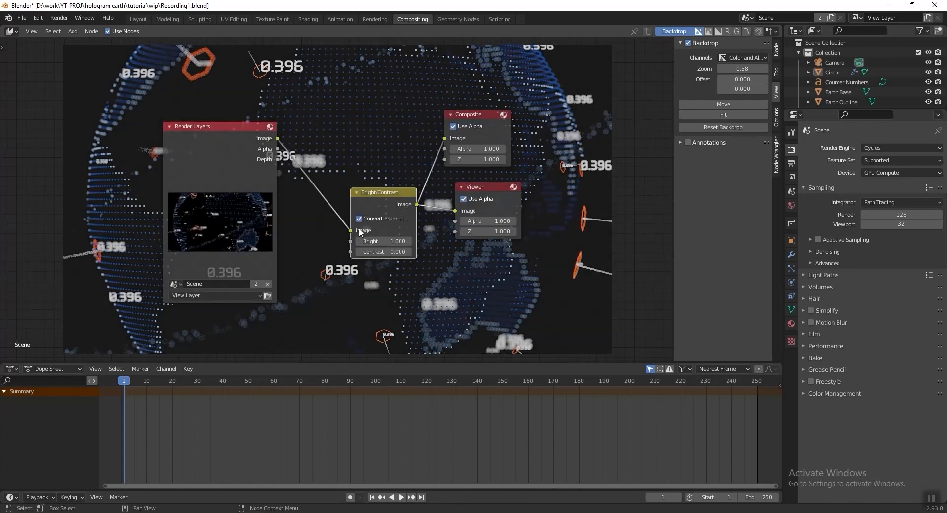
click(376, 249)
text(4)
key(Return)
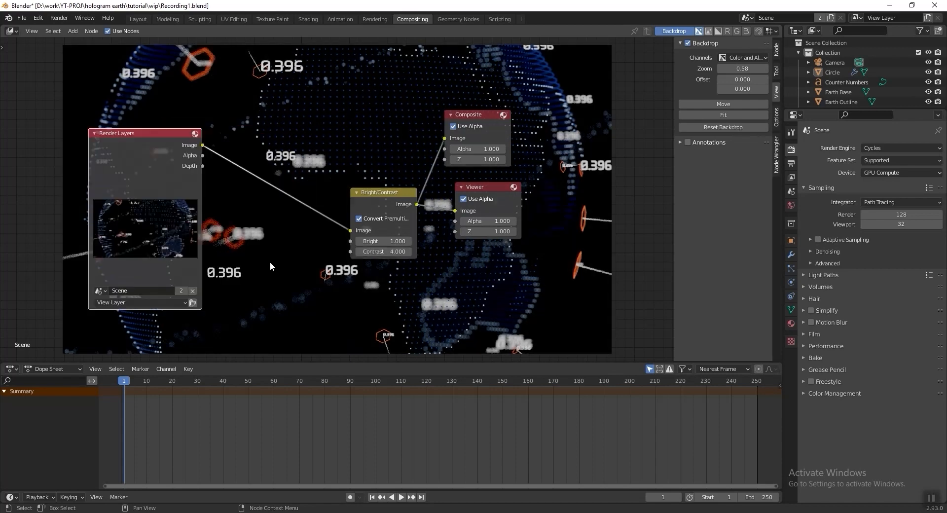
- Insert an RGB Curves node between Render Layers and Bright/Contrast and set its tone to Filmlike
key(shift+a)
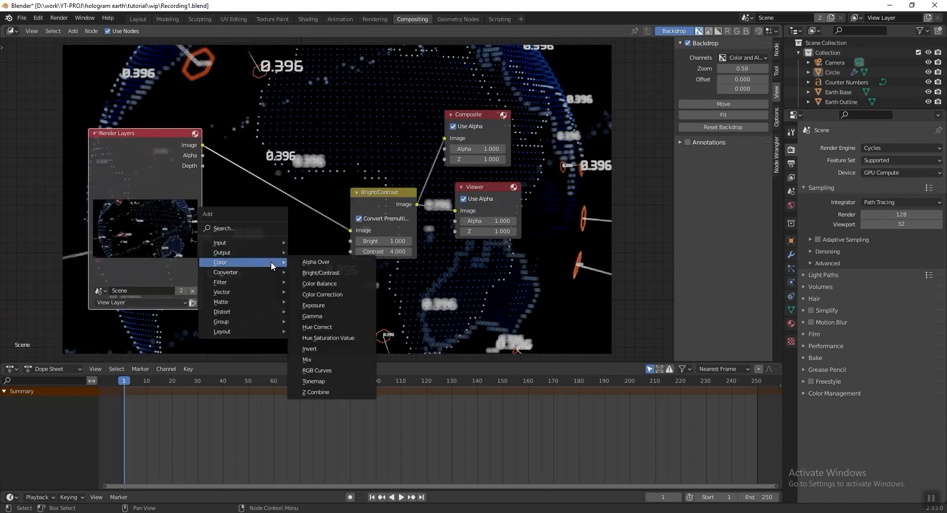
click(337, 369)
click(248, 171)
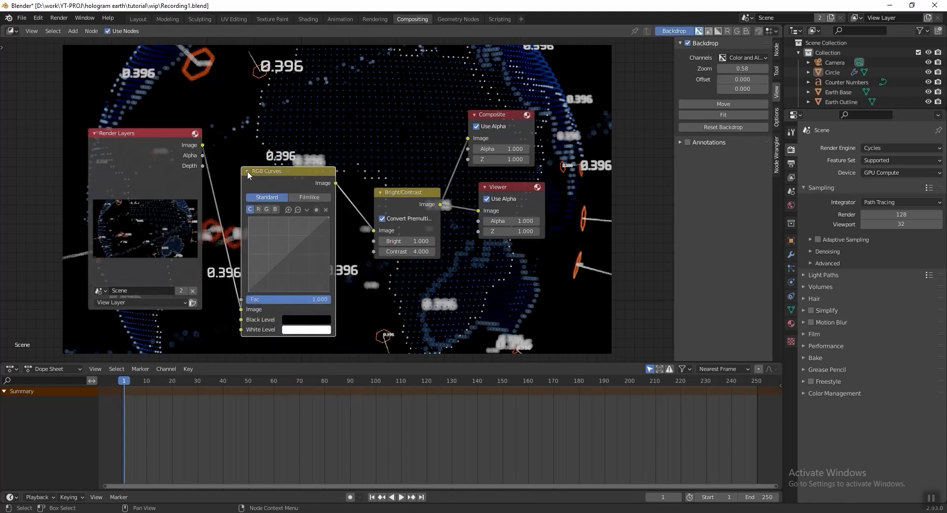
click(310, 197)
- Raise the combined curve with a point at about X 0.38, Y 0.57, and lower the middle of the red curve slightly
drag(280, 262, 279, 249)
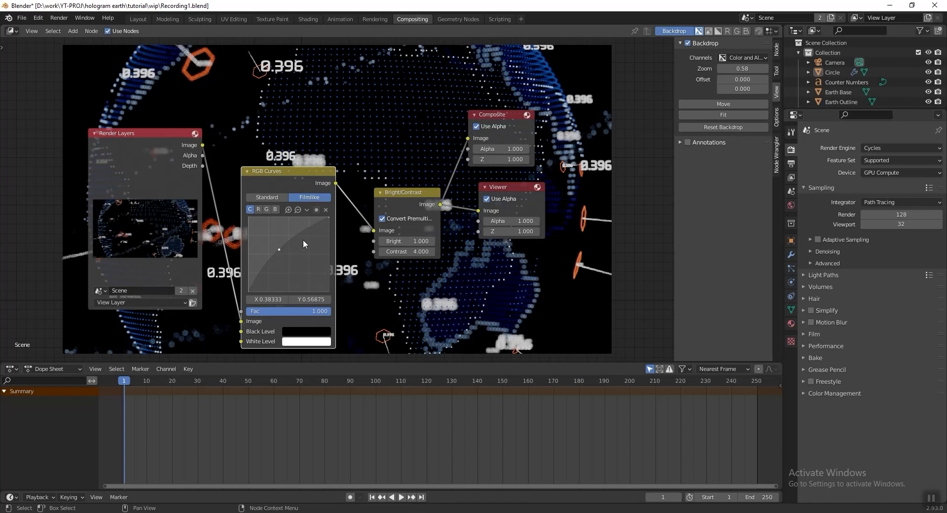
click(258, 211)
drag(292, 251, 290, 262)
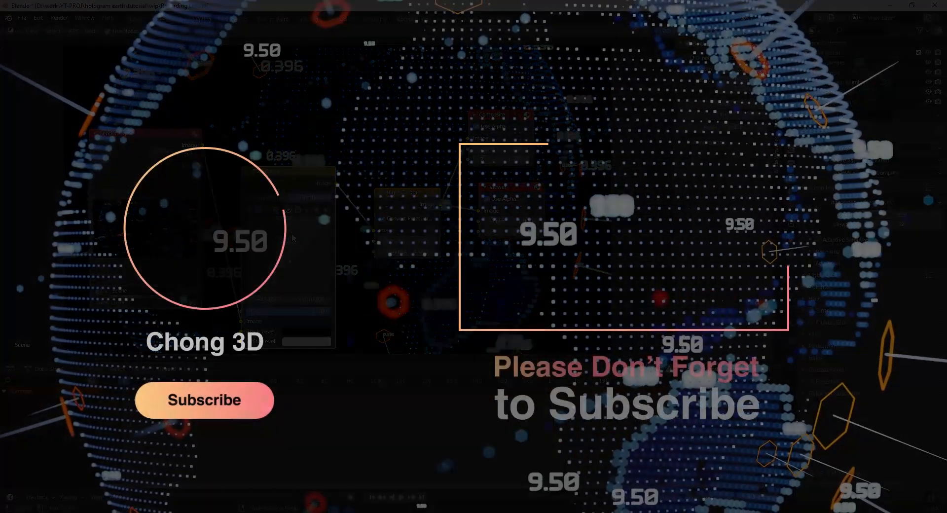